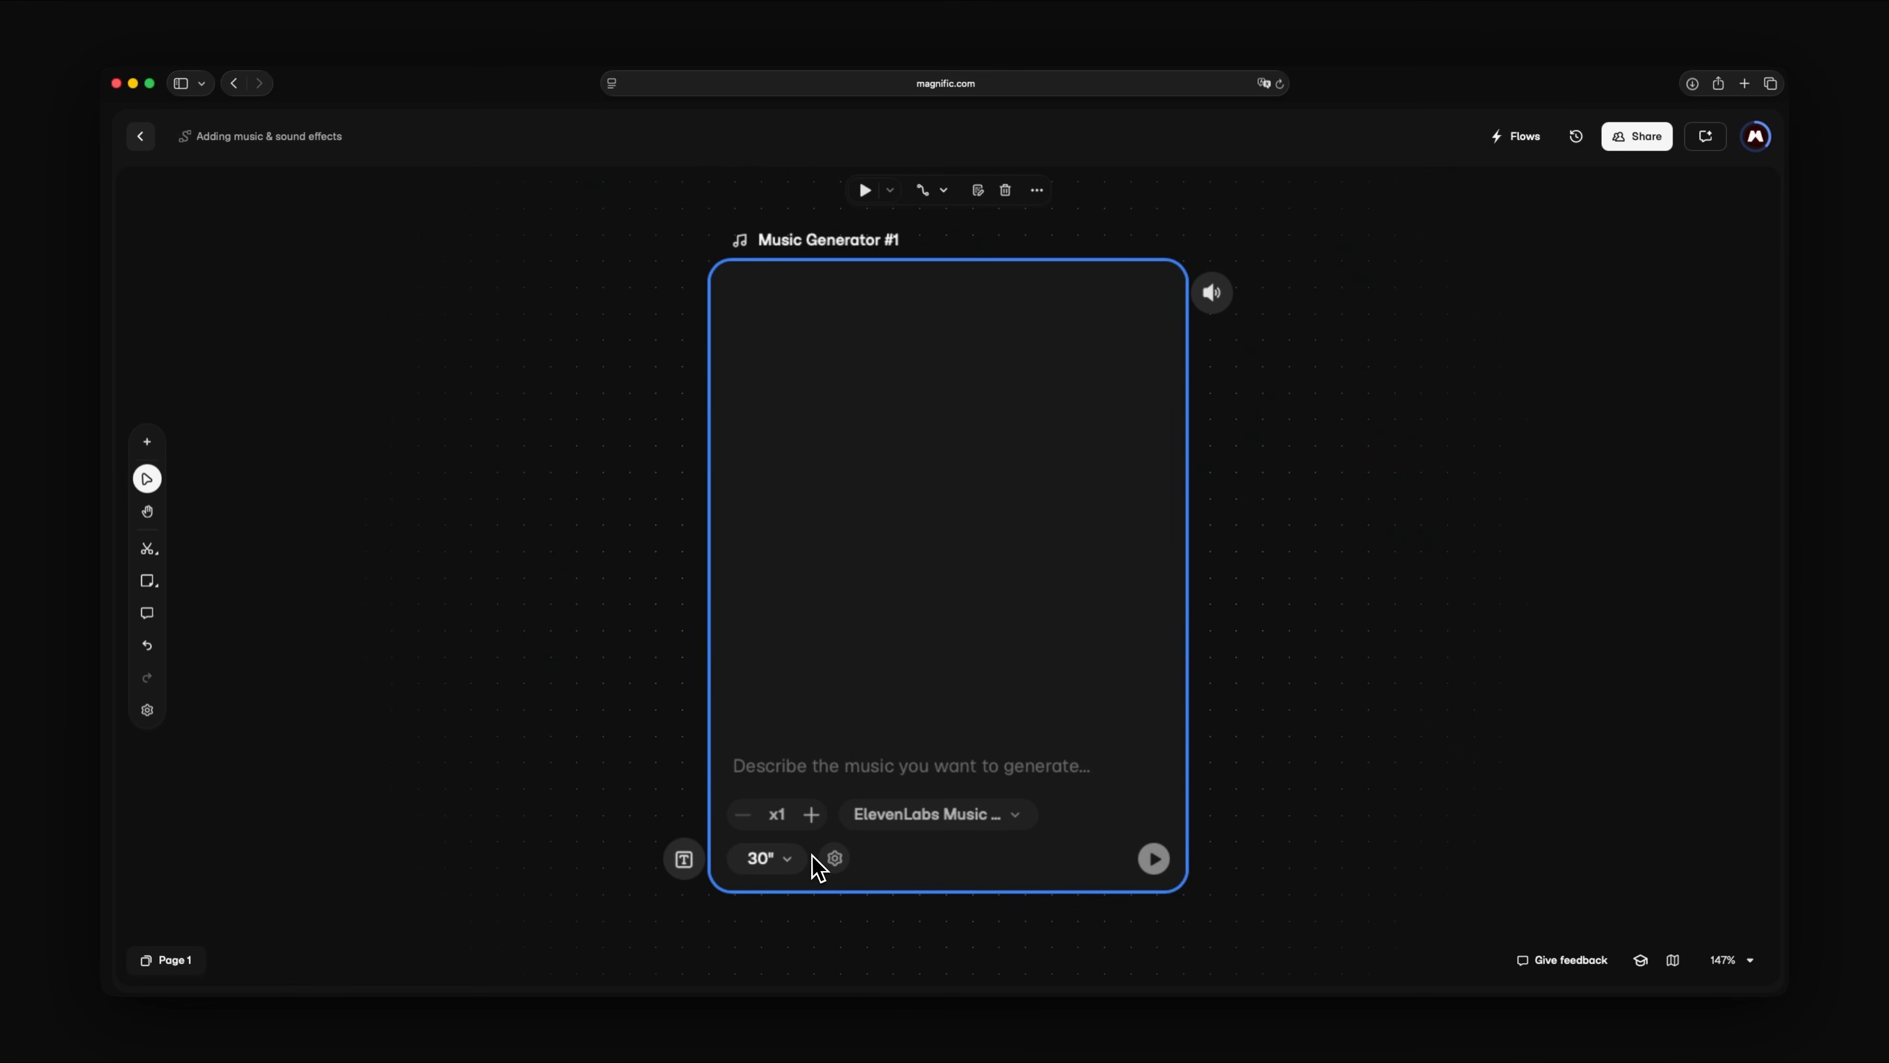
- Prompt Music Generator #1: "Dark cinematic fantasy music with pulsing low strings, restrained percussion, and subtle woodwinds. Urgent and emotional, with space for dialogue. No vocals."
{"action": "type", "text": "Dark cinematic fantasy music with pul"}
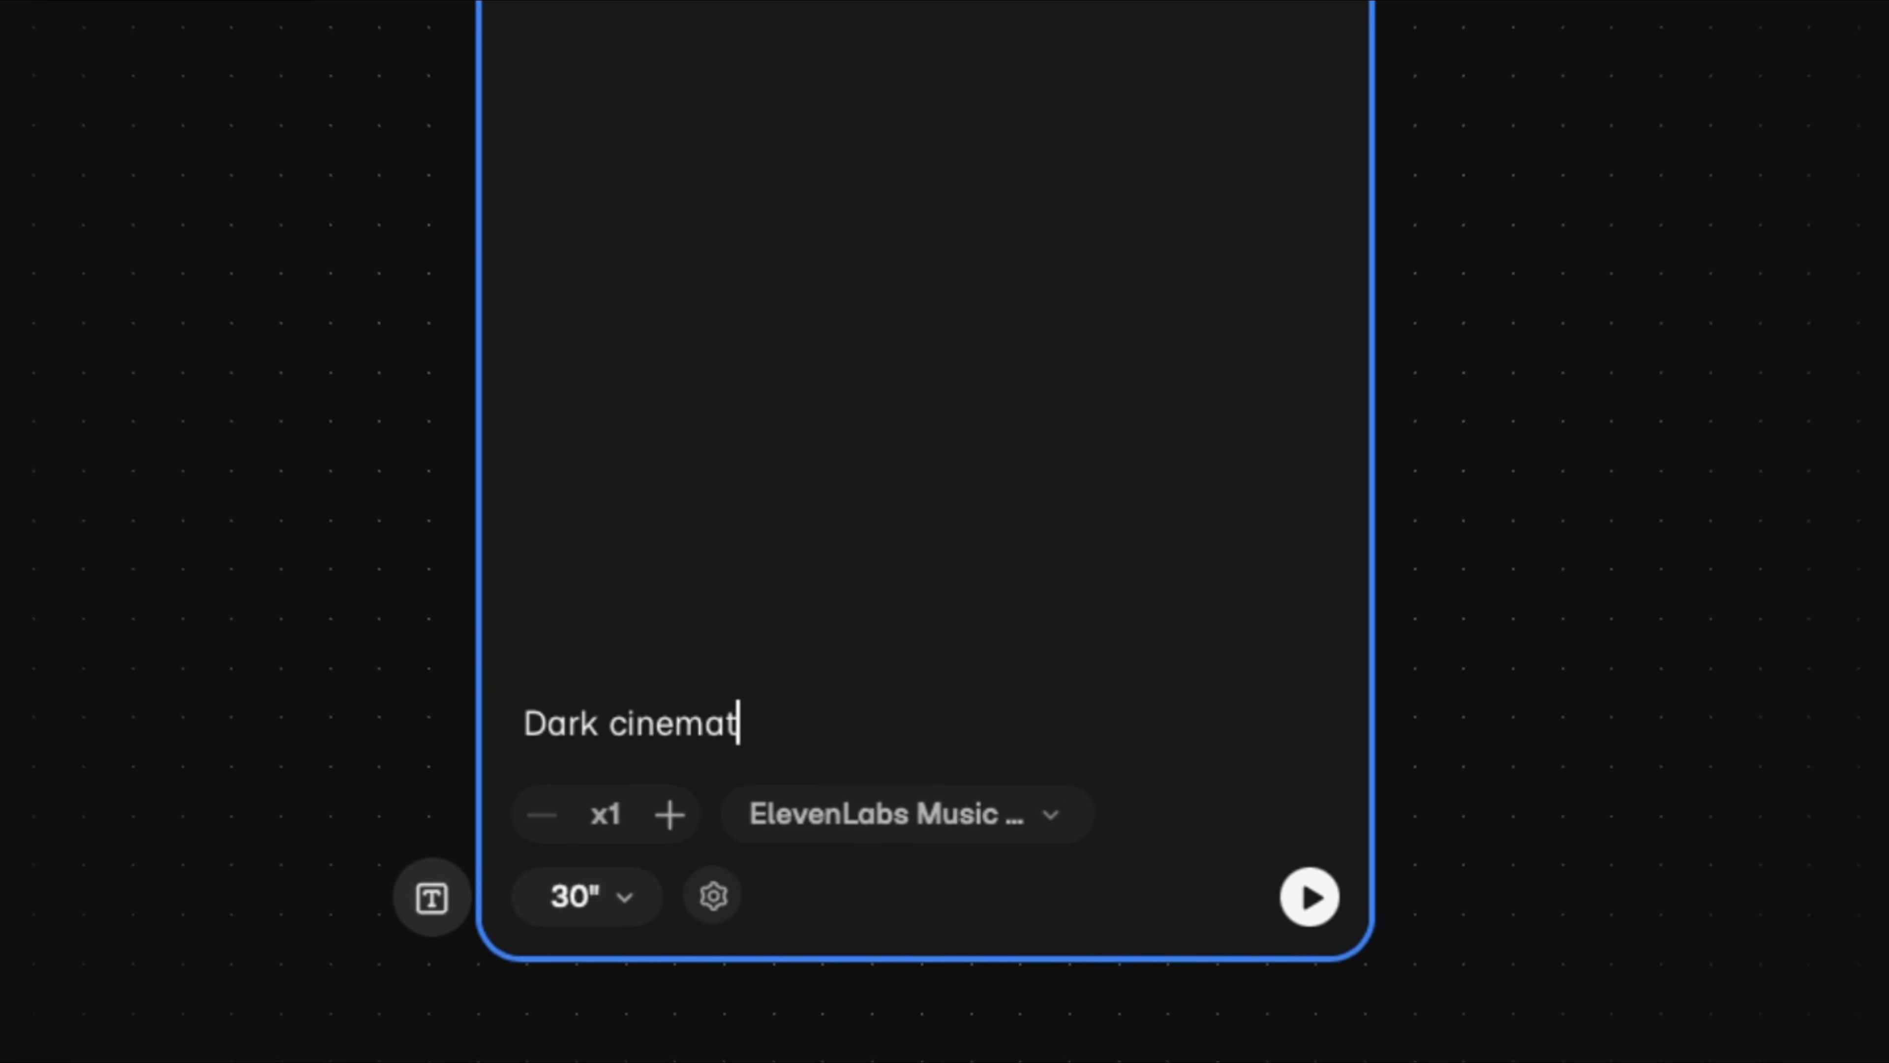
{"action": "type", "text": "sing low strings, restrai"}
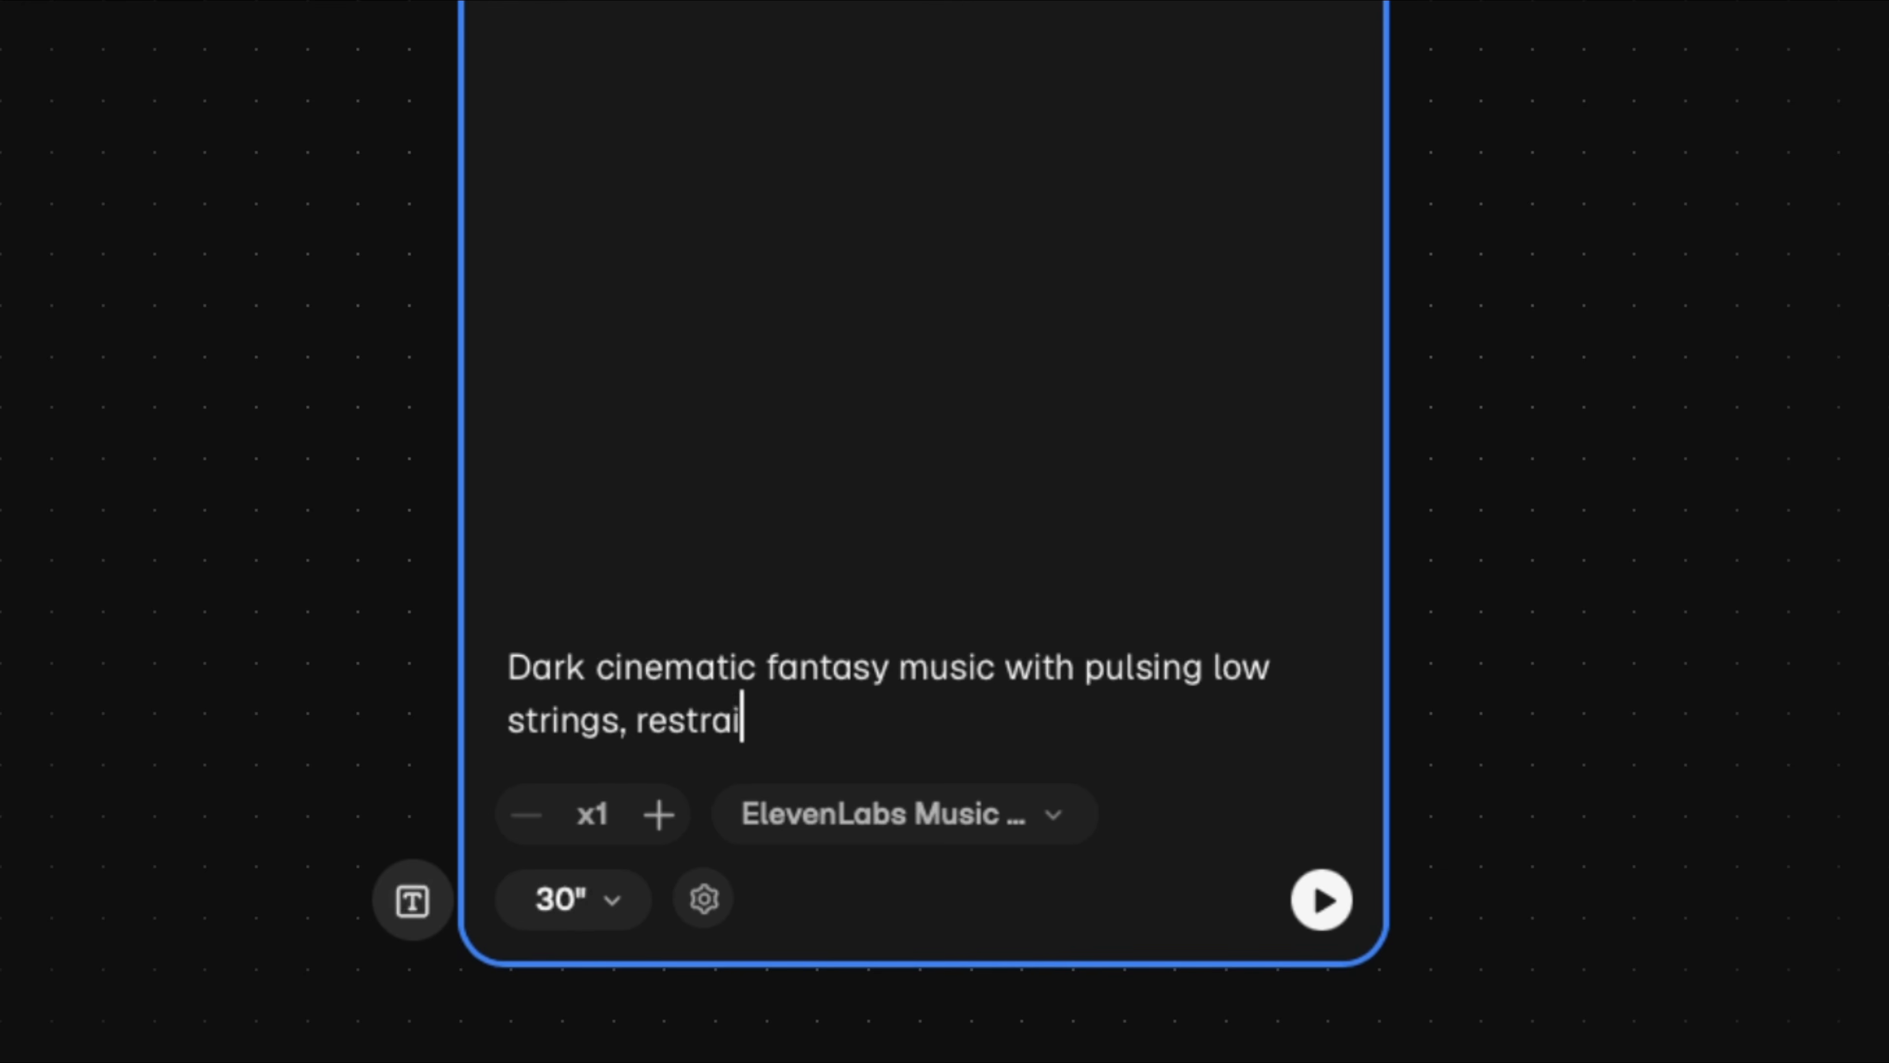
{"action": "type", "text": "ned percussion, and subtle woodwinds. Urgent and"}
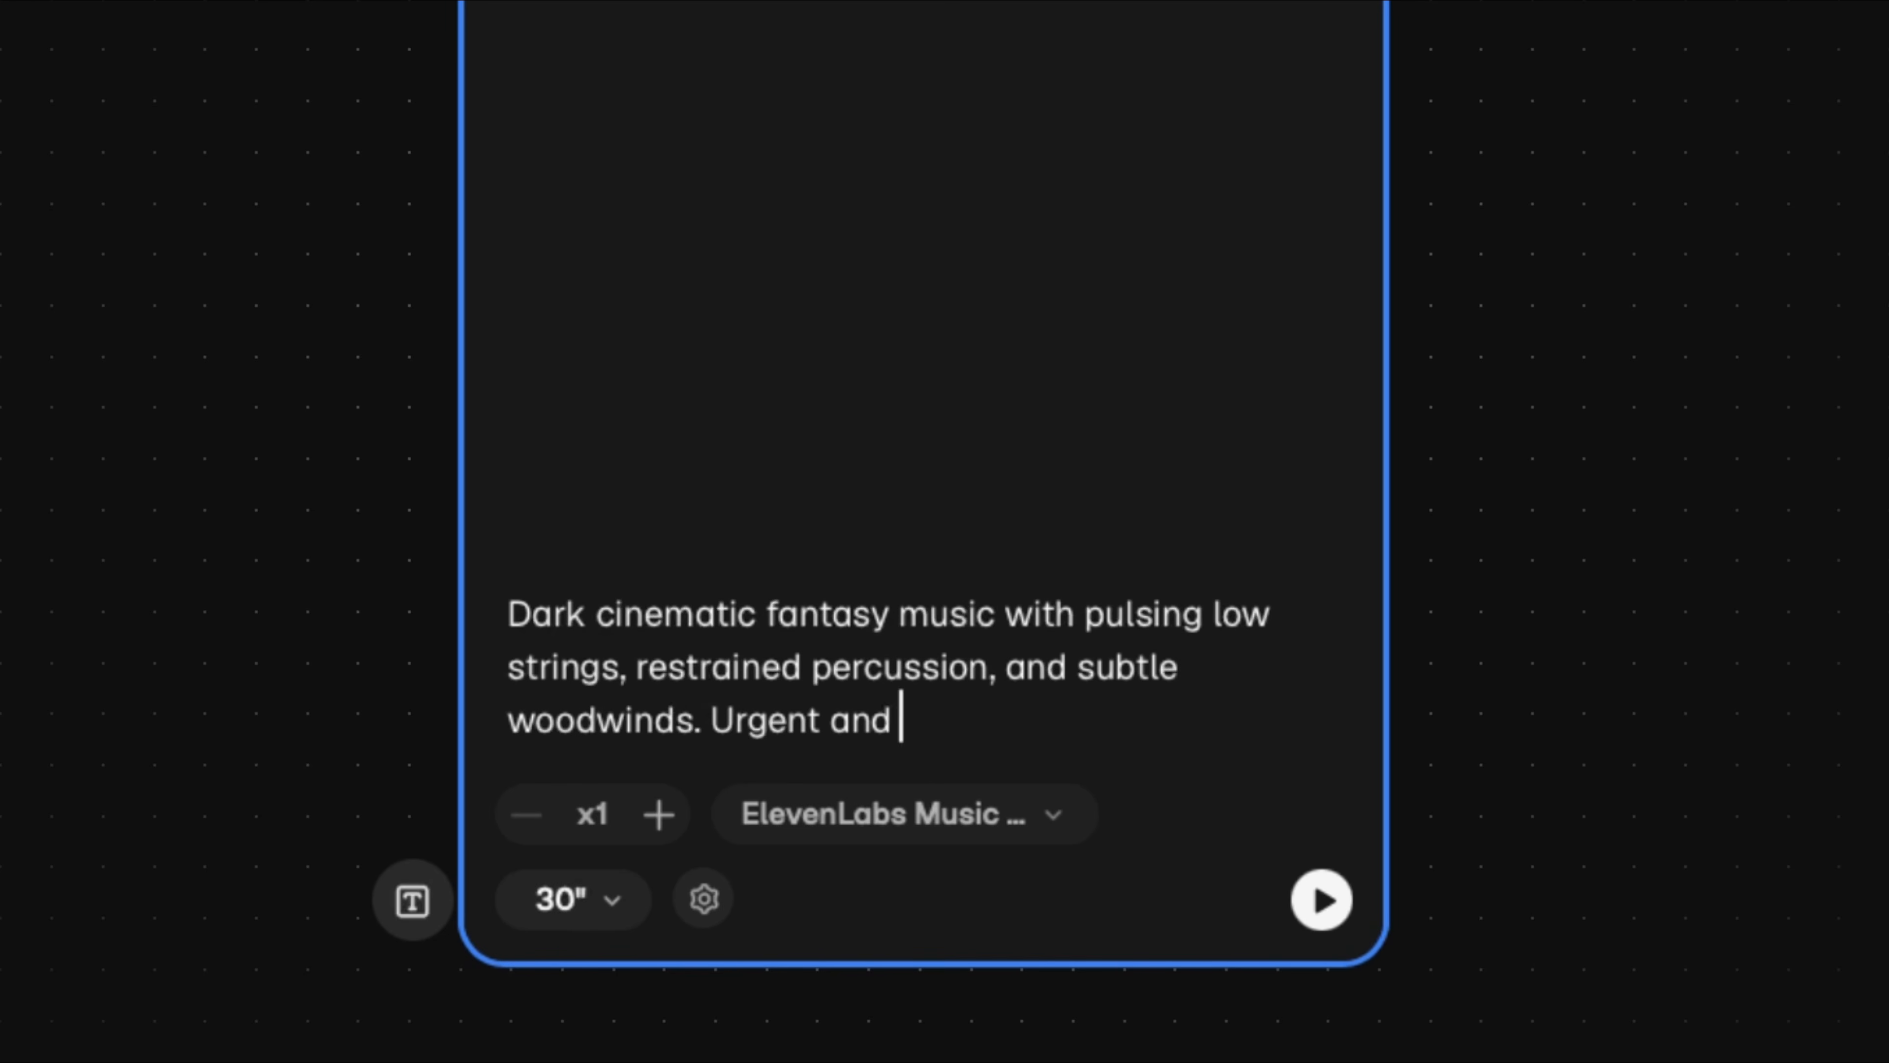
{"action": "type", "text": " emotional, with space for dialogue. No vocals."}
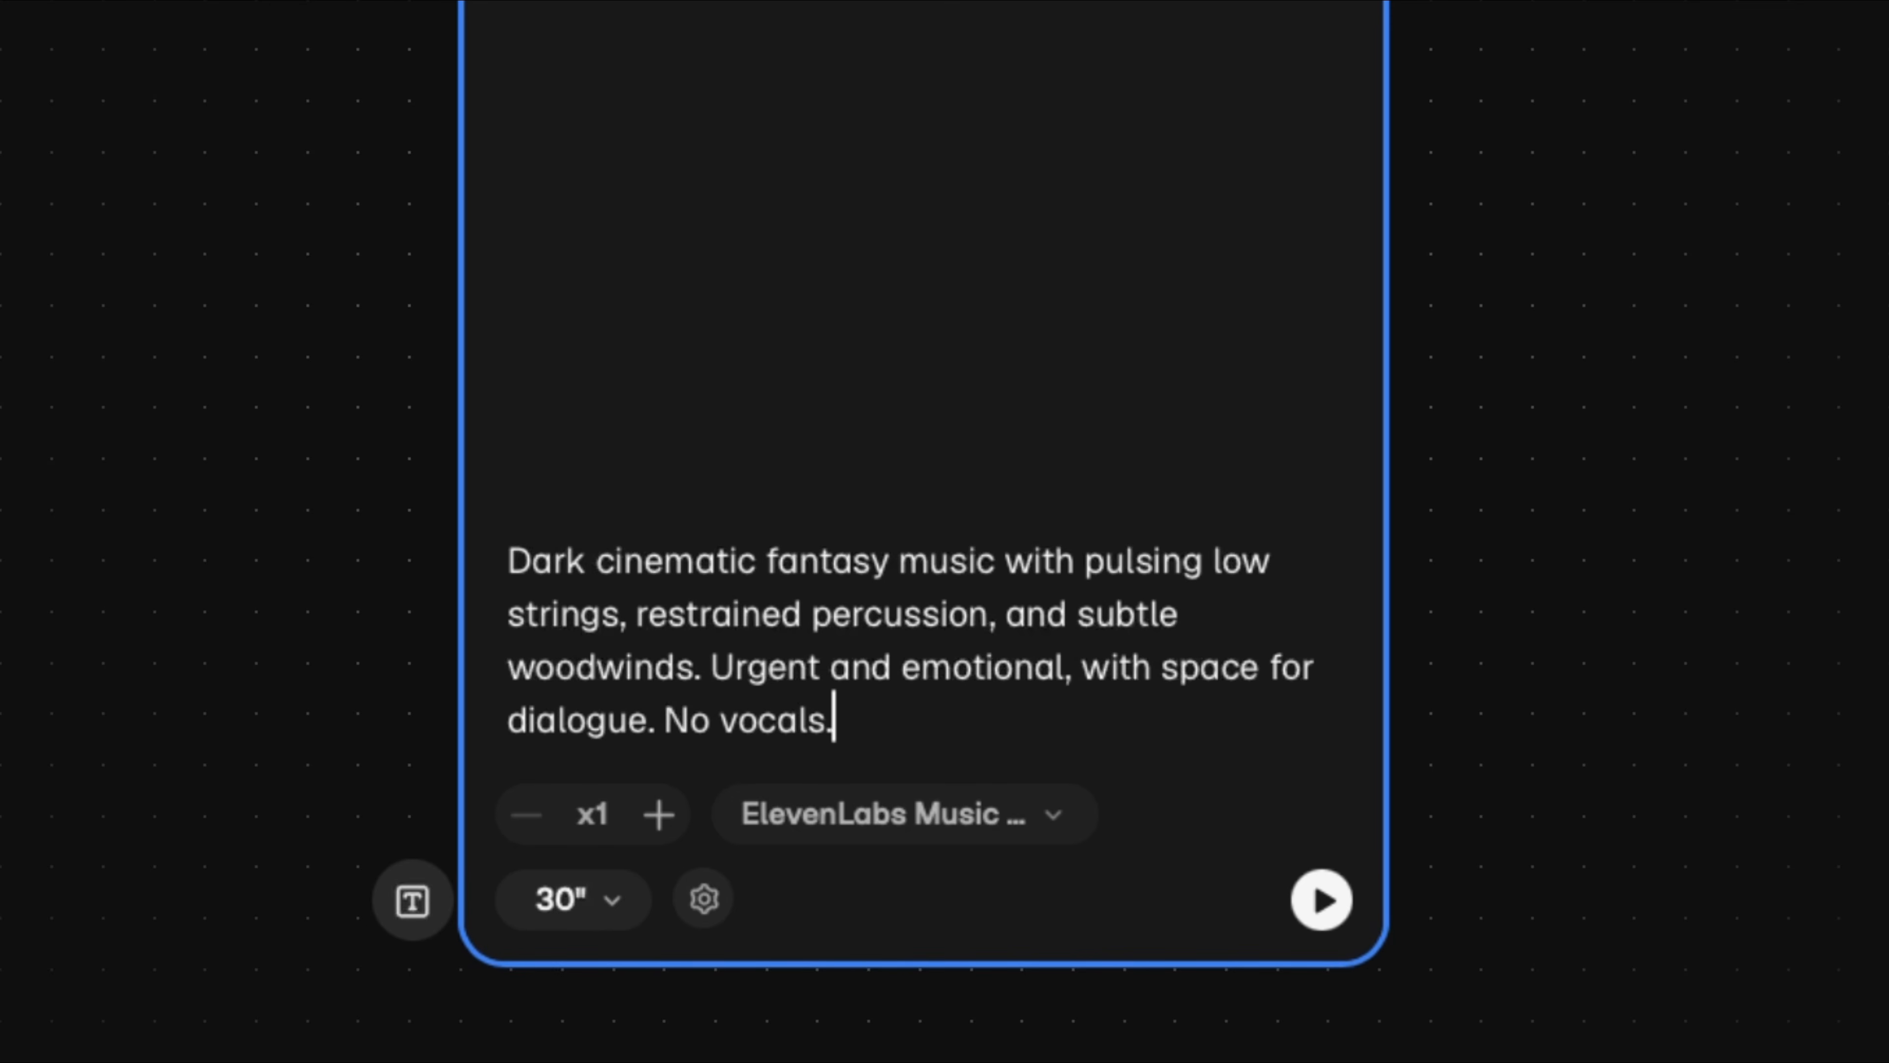
{"action": "key", "text": "Escape"}
- Add a second music generator prompted "Cinematic fantasy music that builds gradually with delicate bells, celesta, rising strings, and a subtle pulse. Mysterious and slightly hopeful. No vocals."
{"action": "key", "text": "n"}
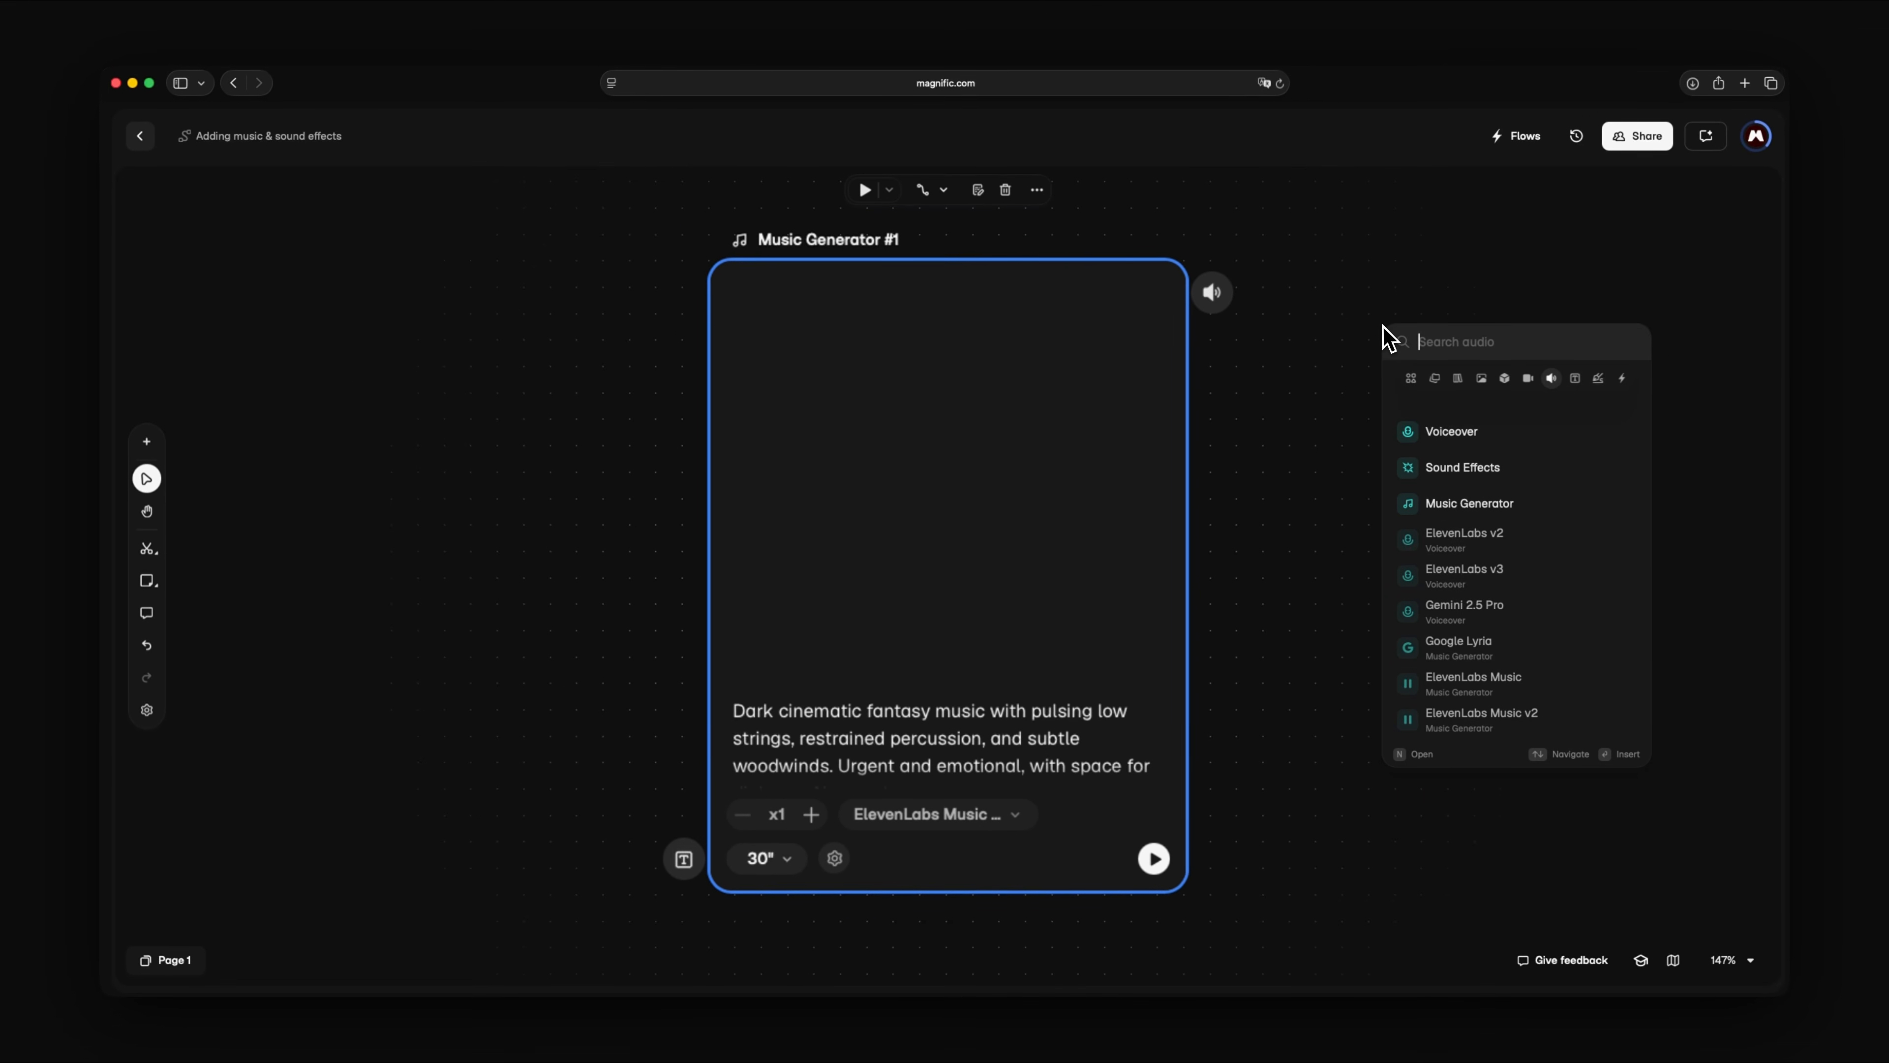
{"action": "left_click", "coordinate": [1480, 512]}
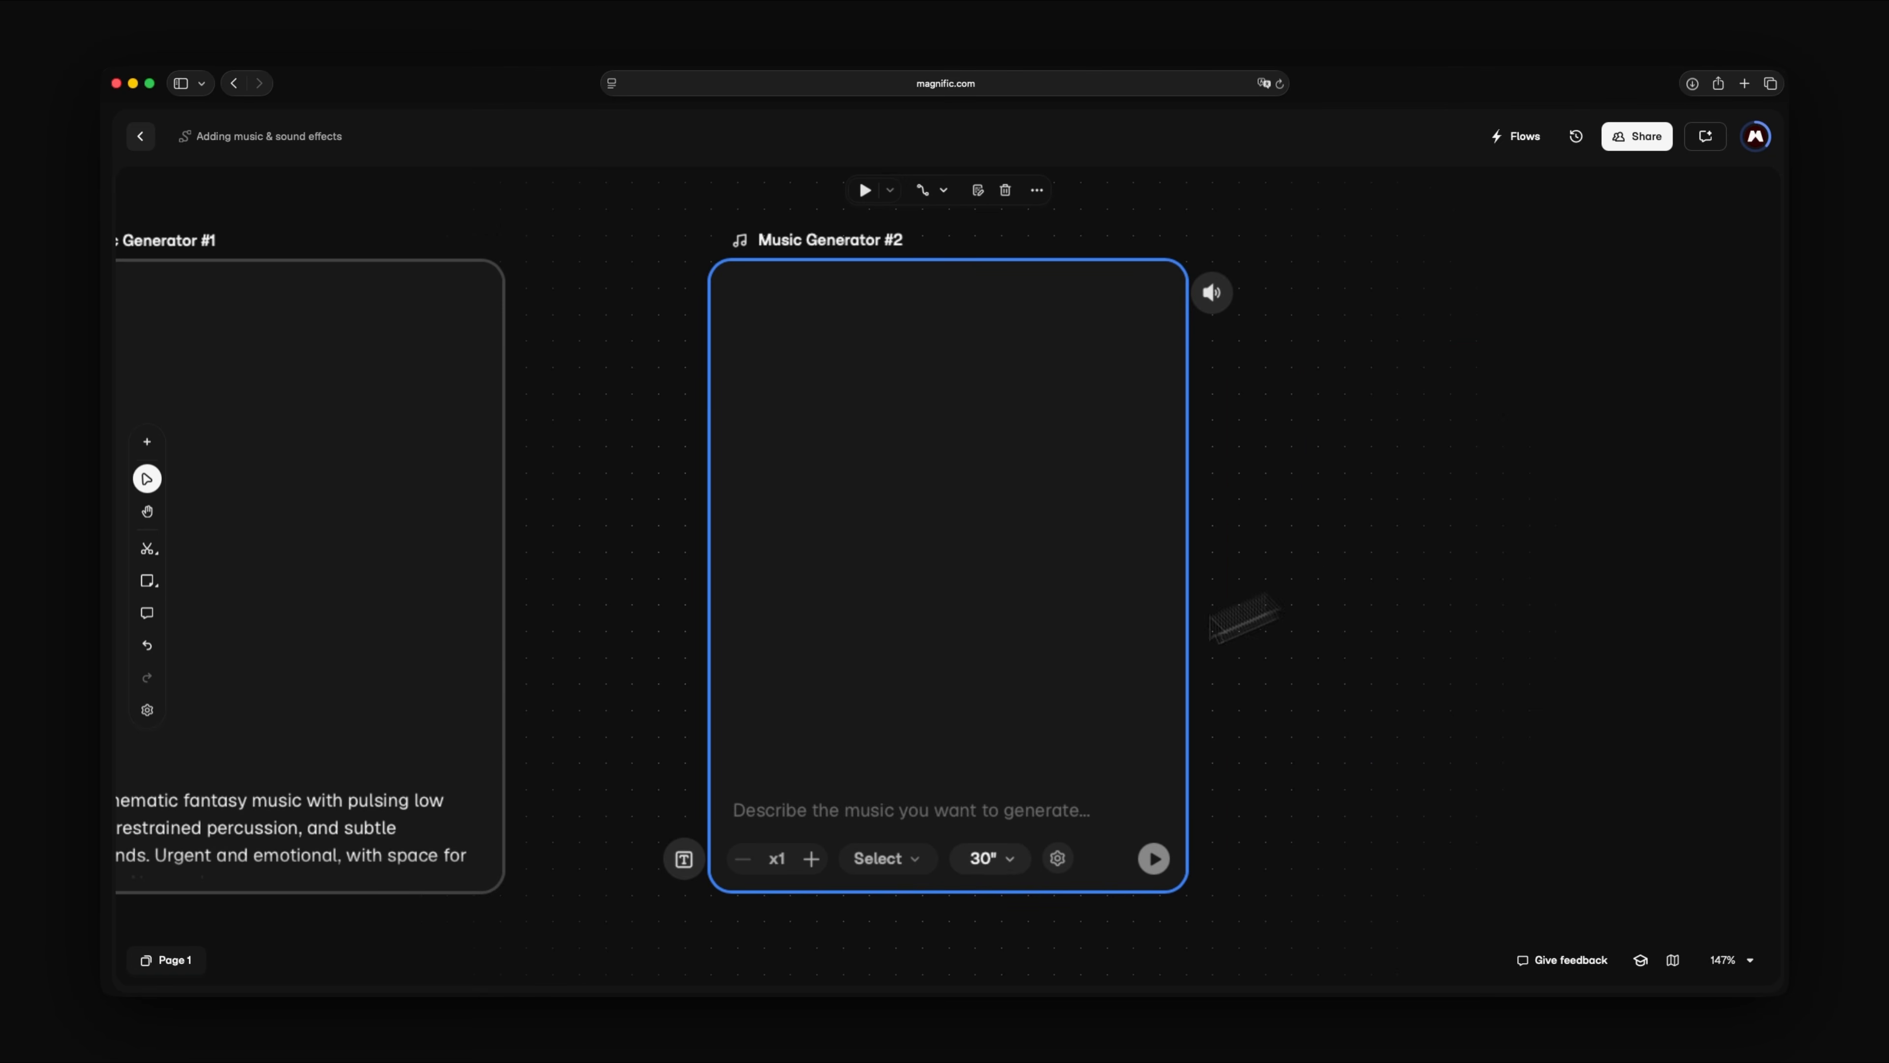
{"action": "left_click", "coordinate": [744, 819]}
{"action": "type", "text": "Cinematic fantasy music that builds "}
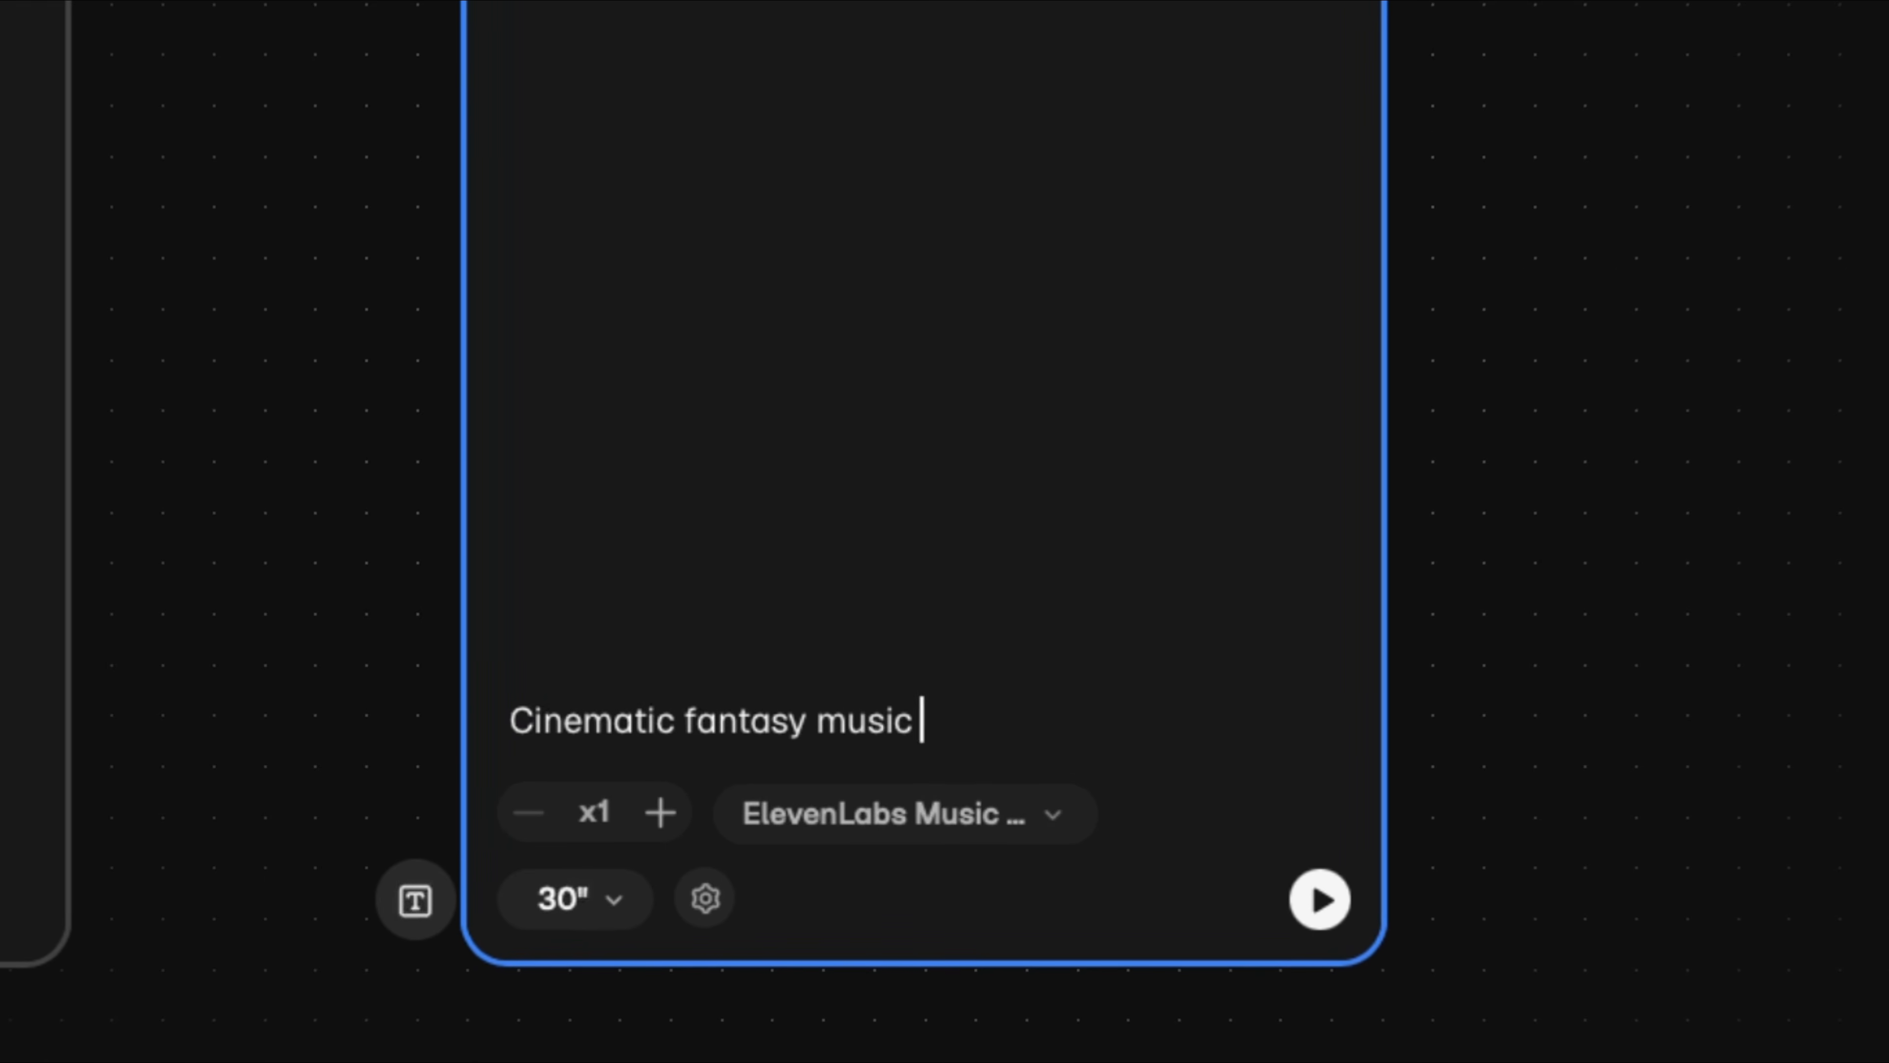
{"action": "type", "text": "gradually with delicate bells, celesta"}
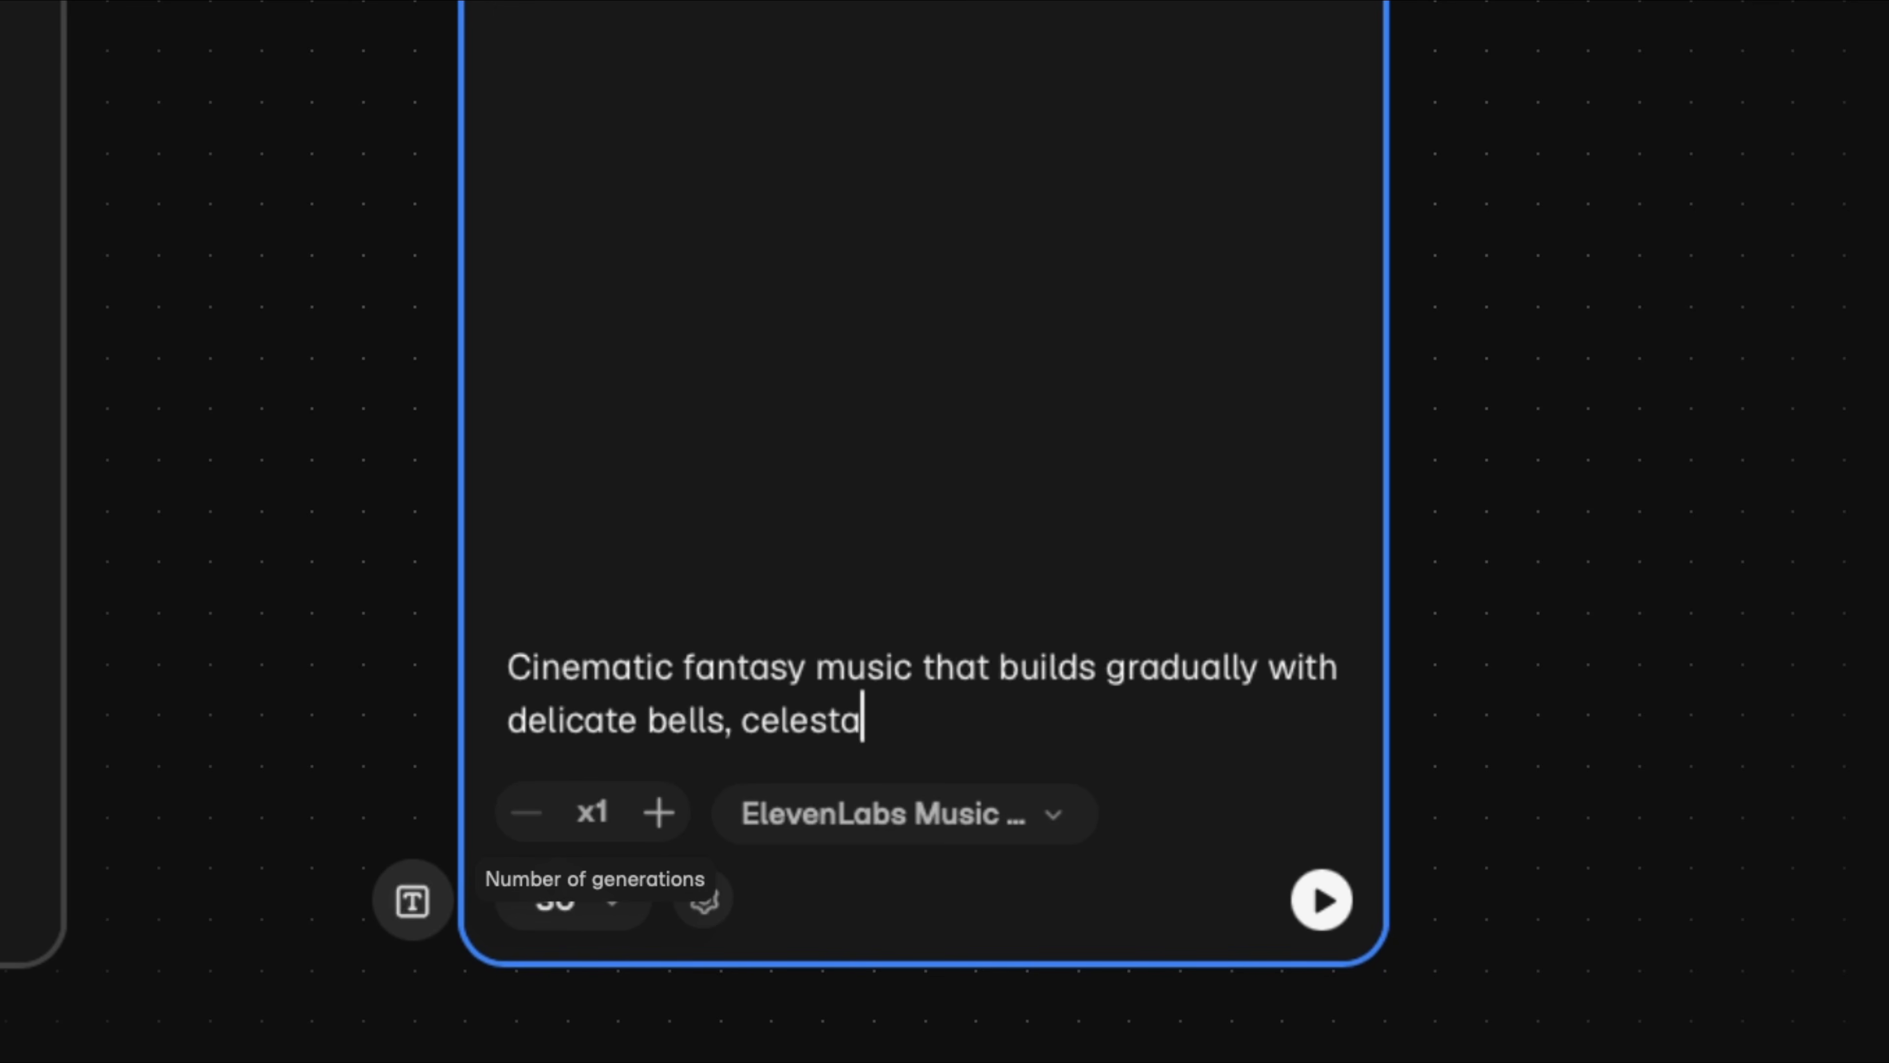
{"action": "type", "text": ", rising strings, and a subtle pulse. Mysterious and slightly hopeful. No vocals."}
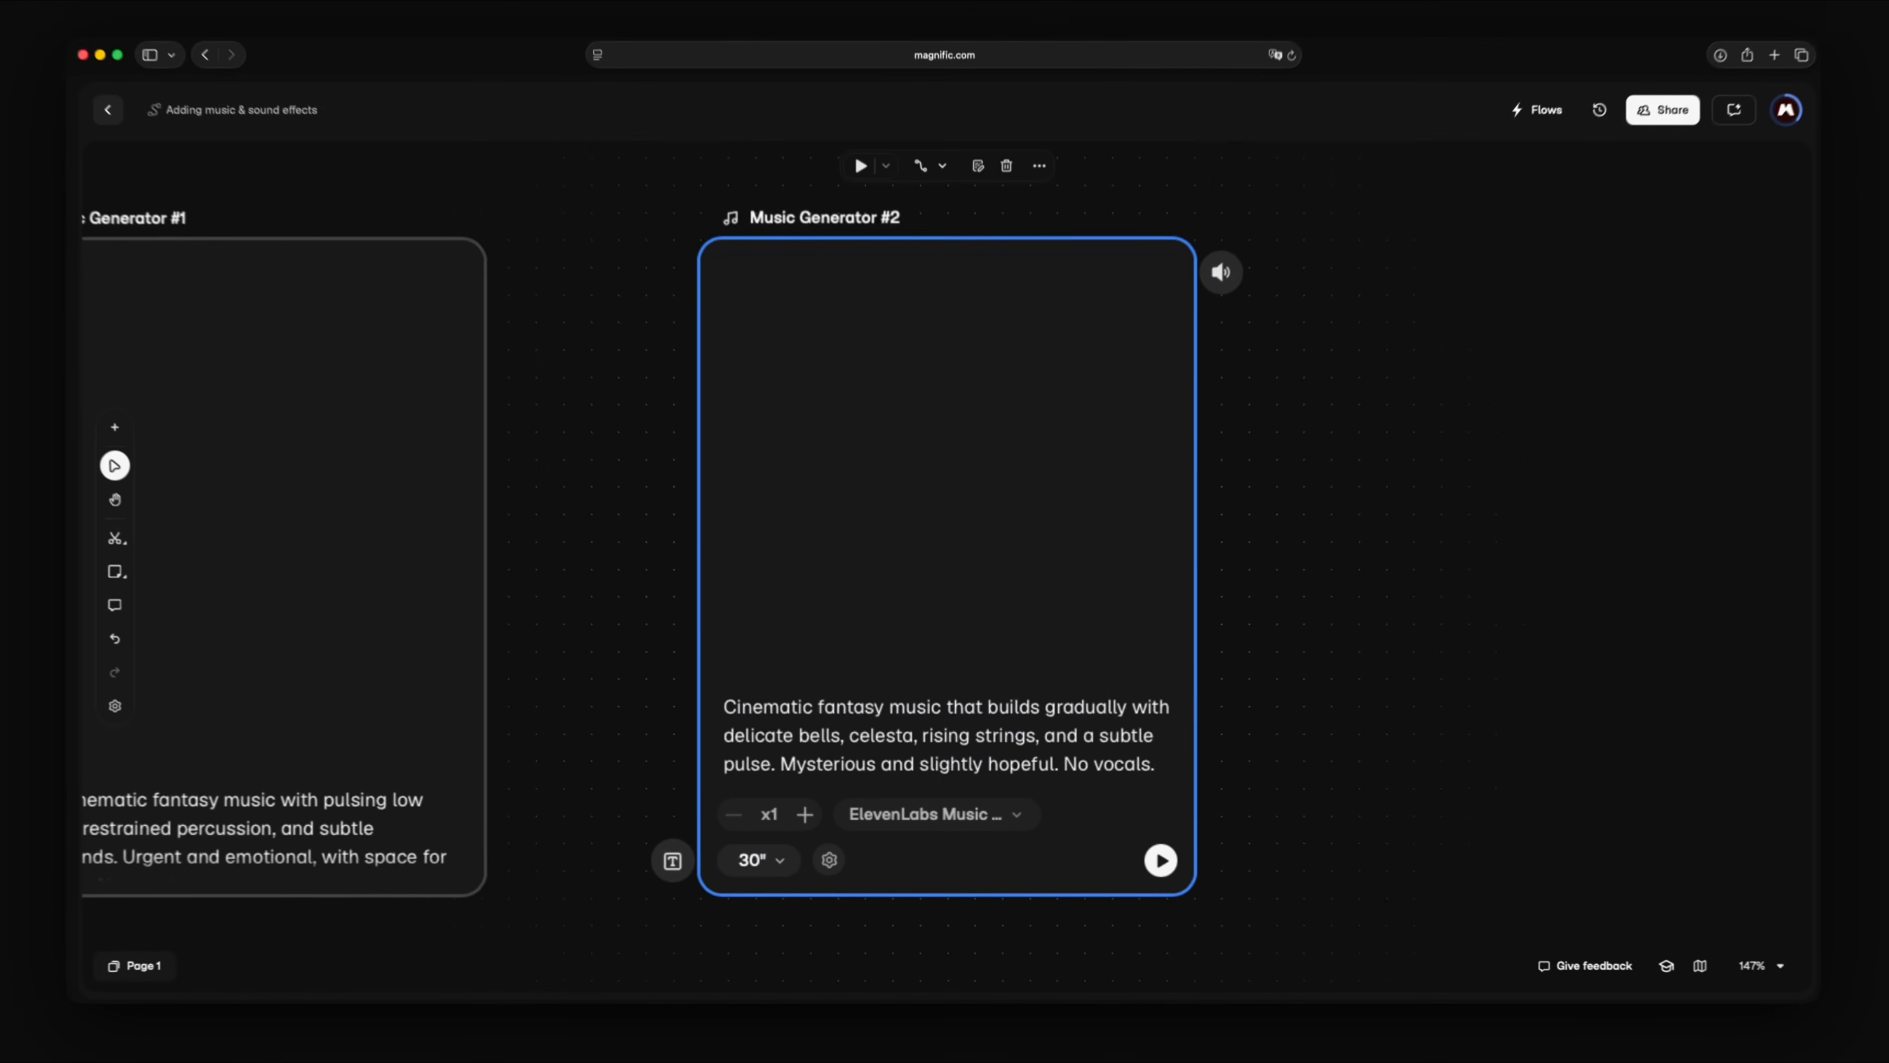
- Add a third music generator prompted "Eerie cinematic fantasy music with low drones, glassy textures, distant bells, and soft strings. Slow, mysterious, and atmospheric. No vocals."
{"action": "double_click", "coordinate": [1361, 329]}
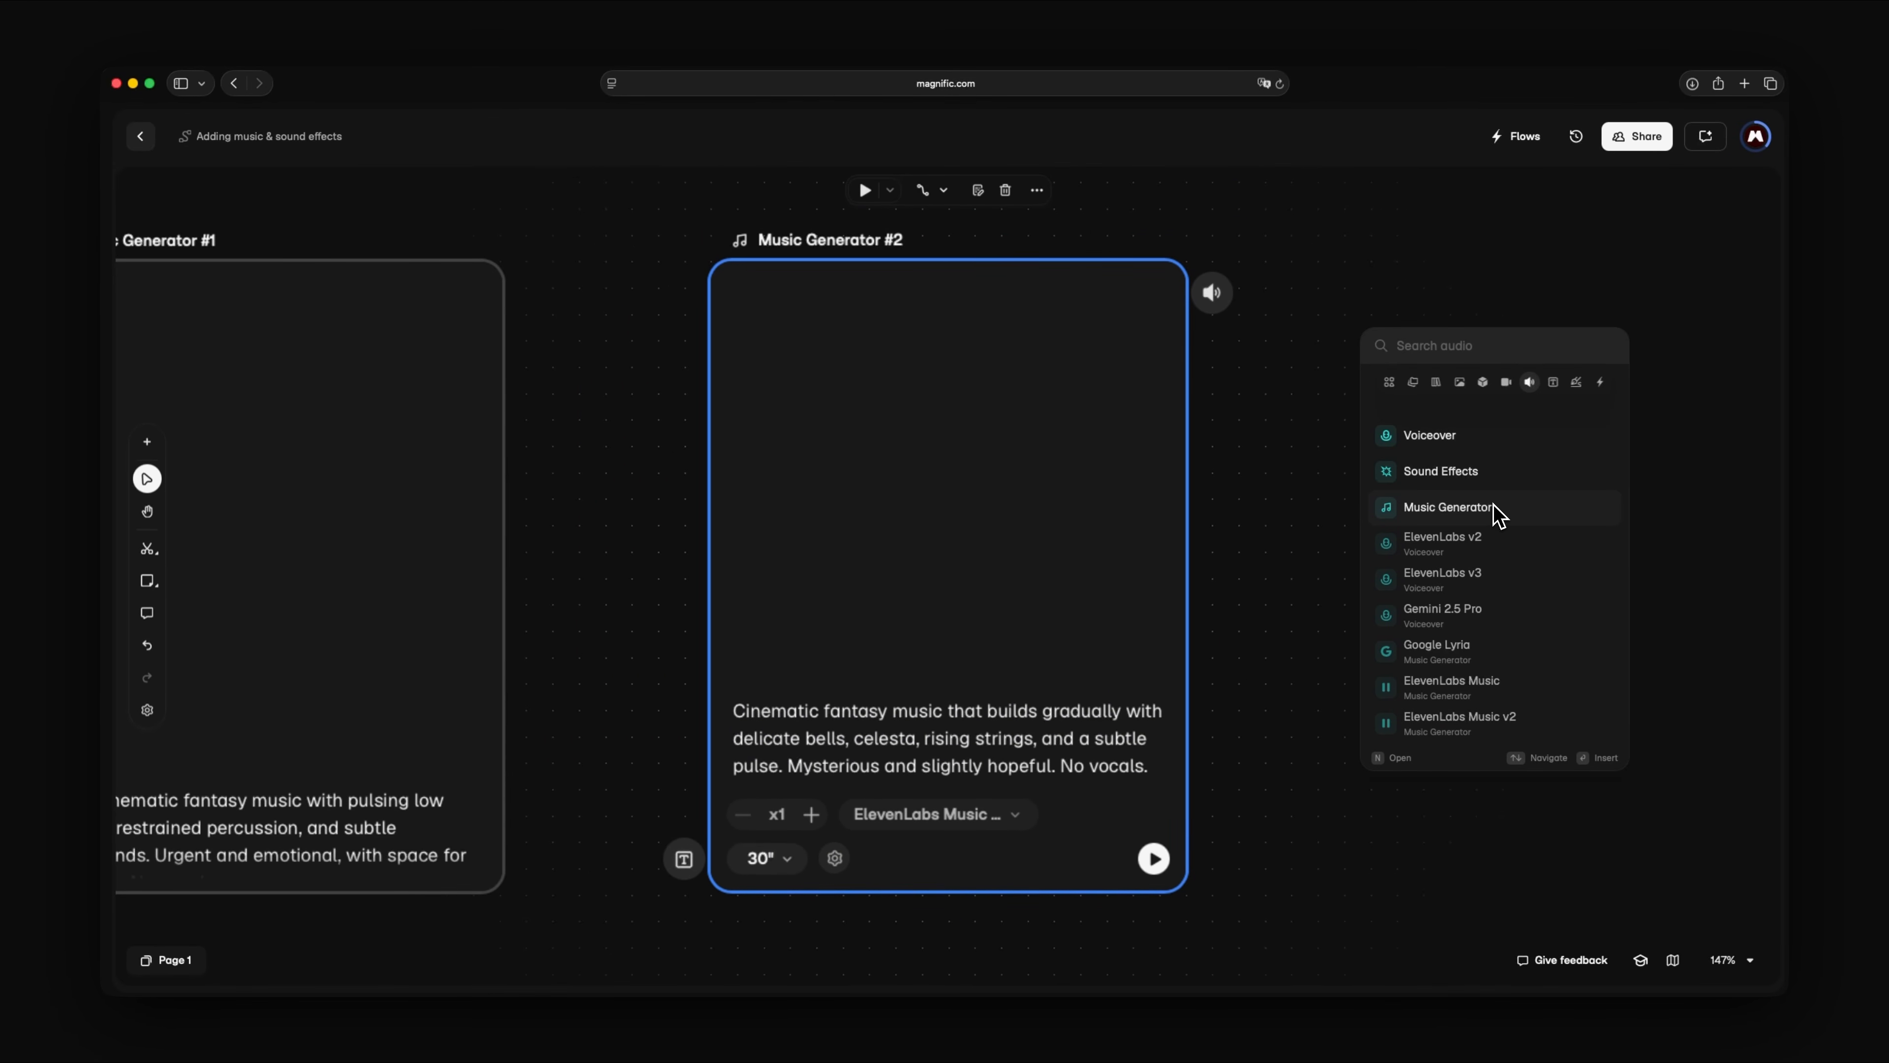
{"action": "left_click", "coordinate": [1447, 506]}
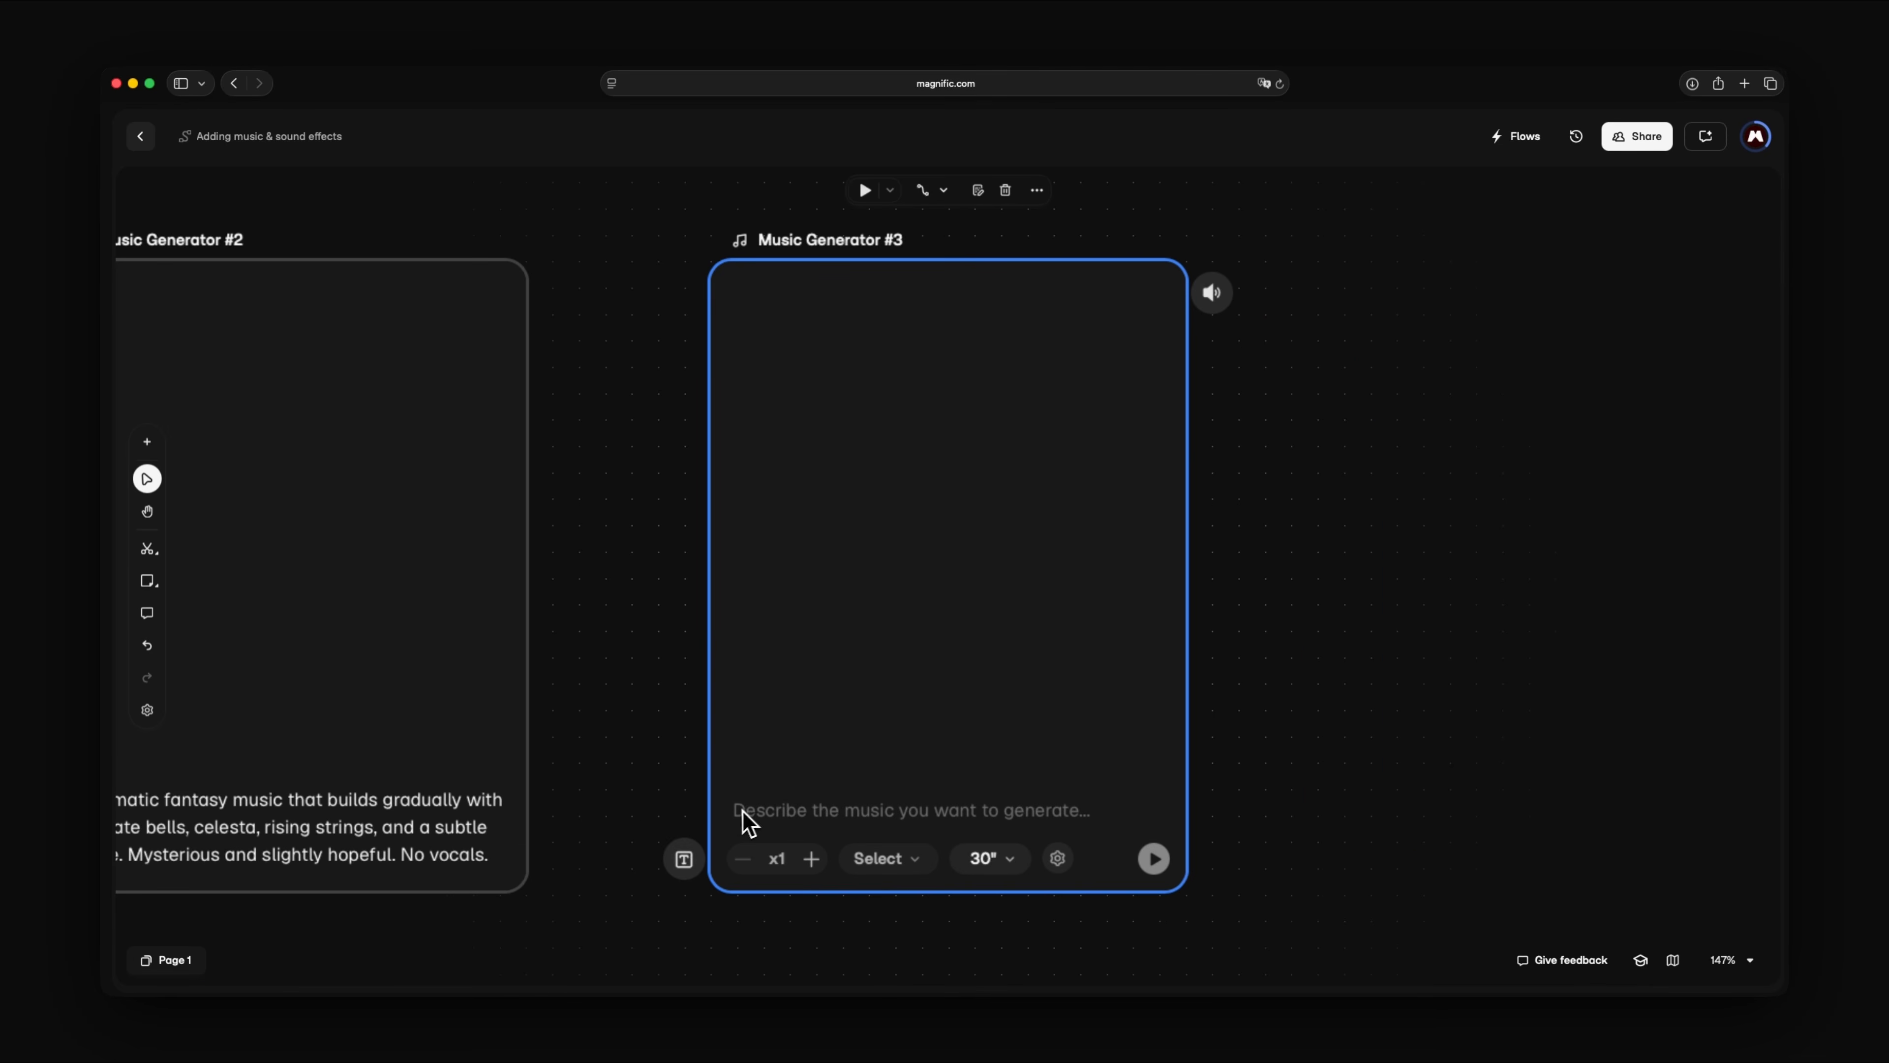
{"action": "left_click", "coordinate": [740, 815]}
{"action": "type", "text": "Eerie cinematic fantasy mu"}
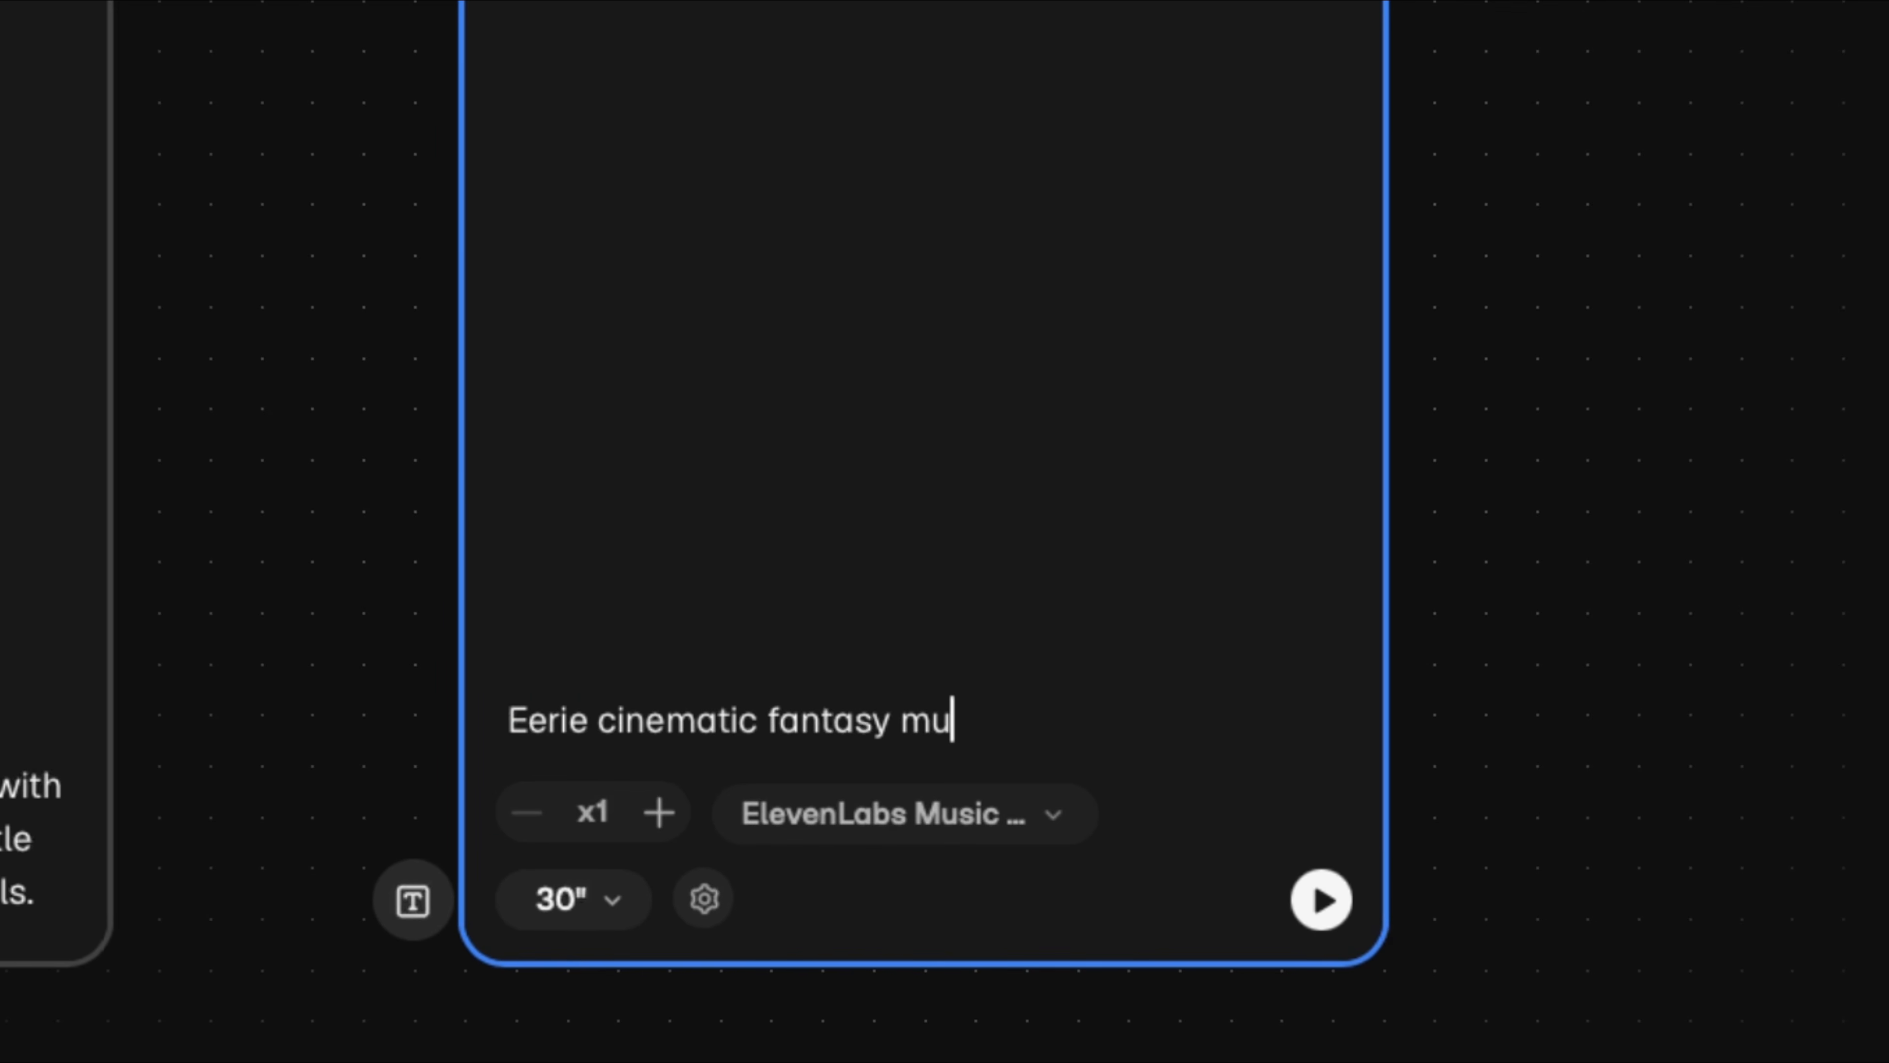
{"action": "type", "text": "sic with low drones, glassy textures, distant bell"}
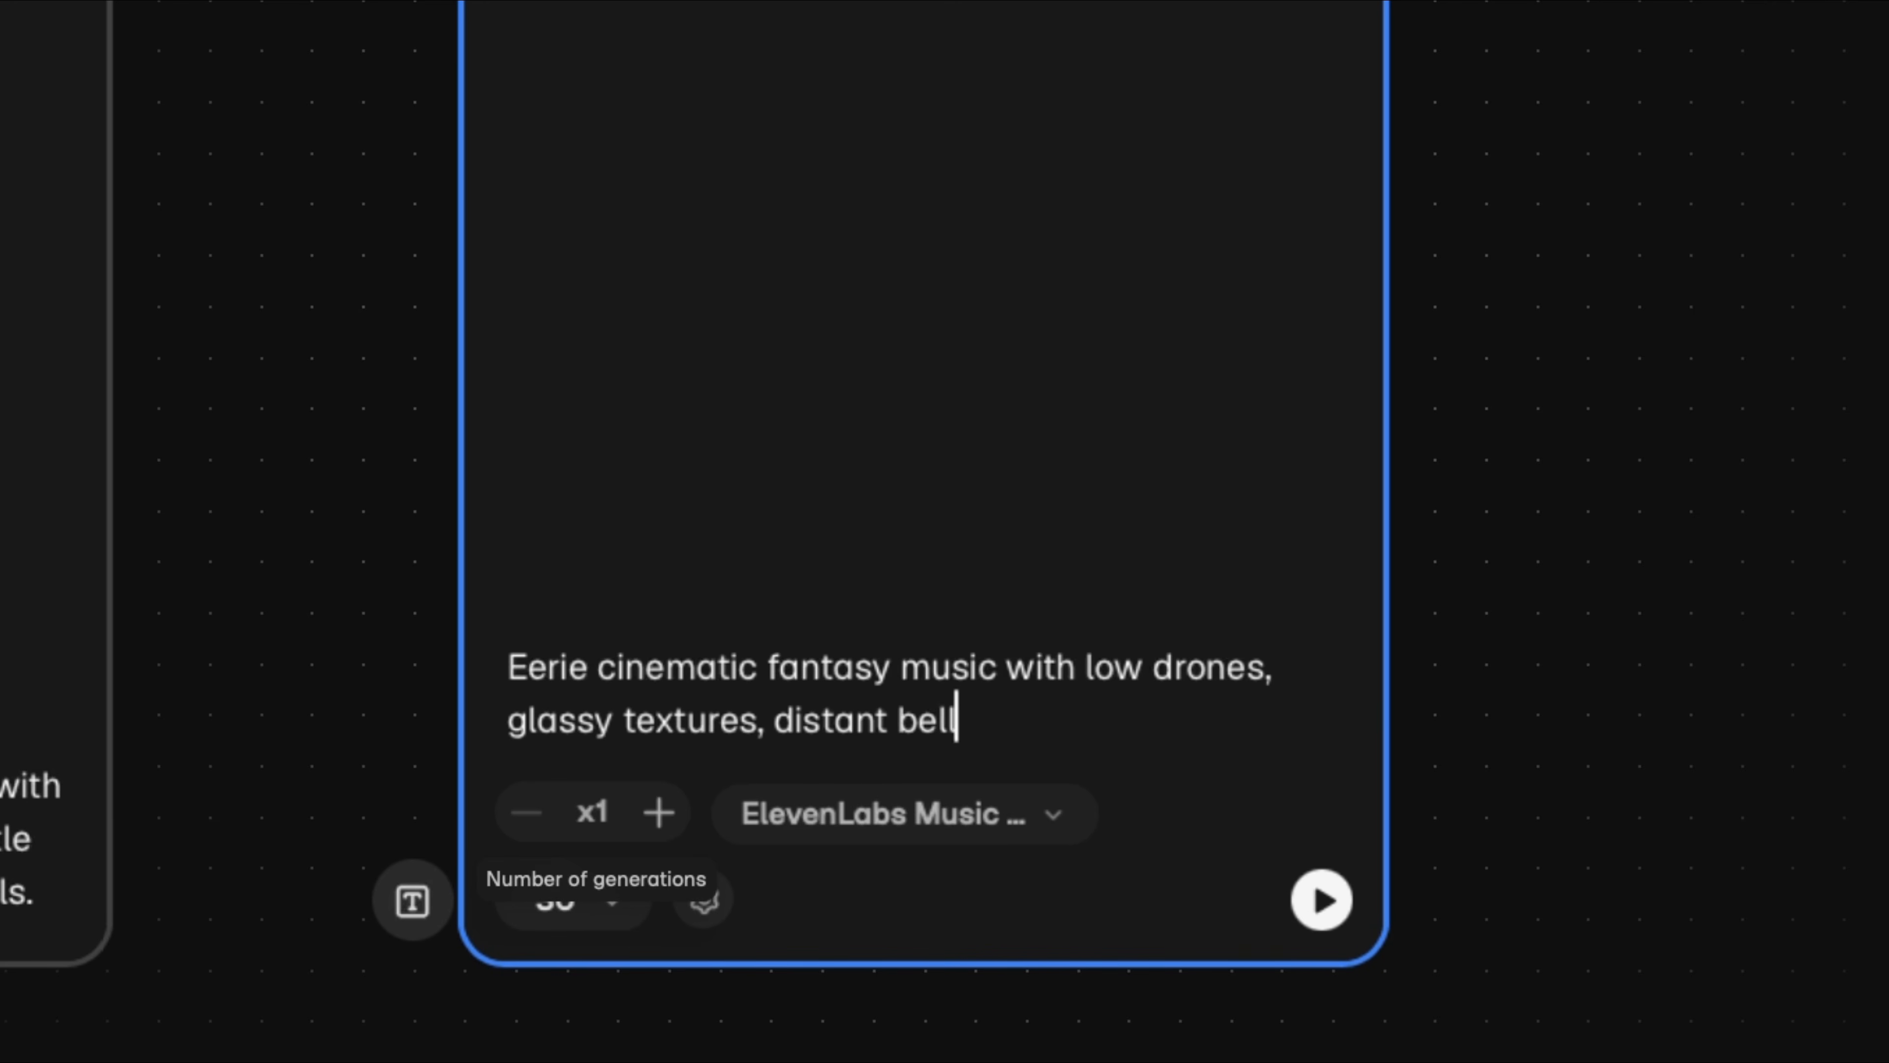
{"action": "type", "text": "s, and soft strings. Slow, mysterious, and atmospheric. No vocals."}
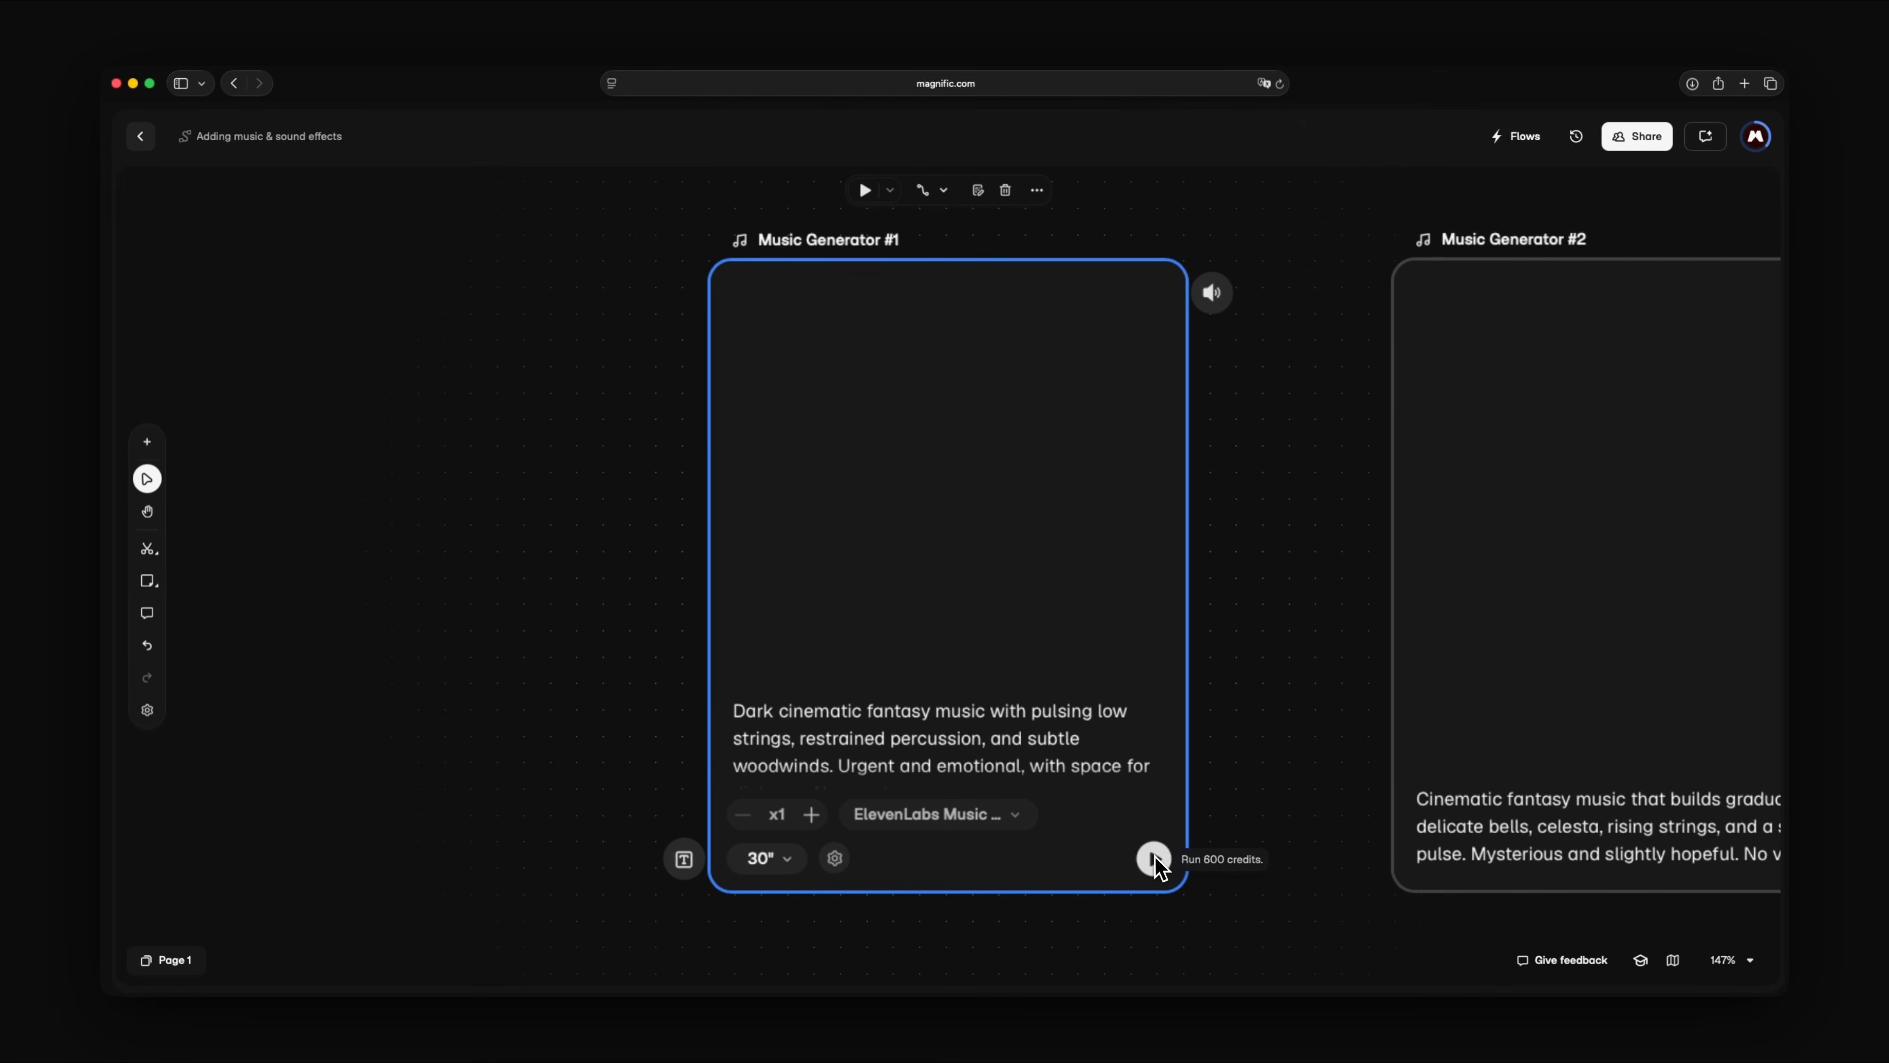
- Generate the 30-second track in Music Generator #1 and listen to part of it
{"action": "left_click", "coordinate": [1154, 859]}
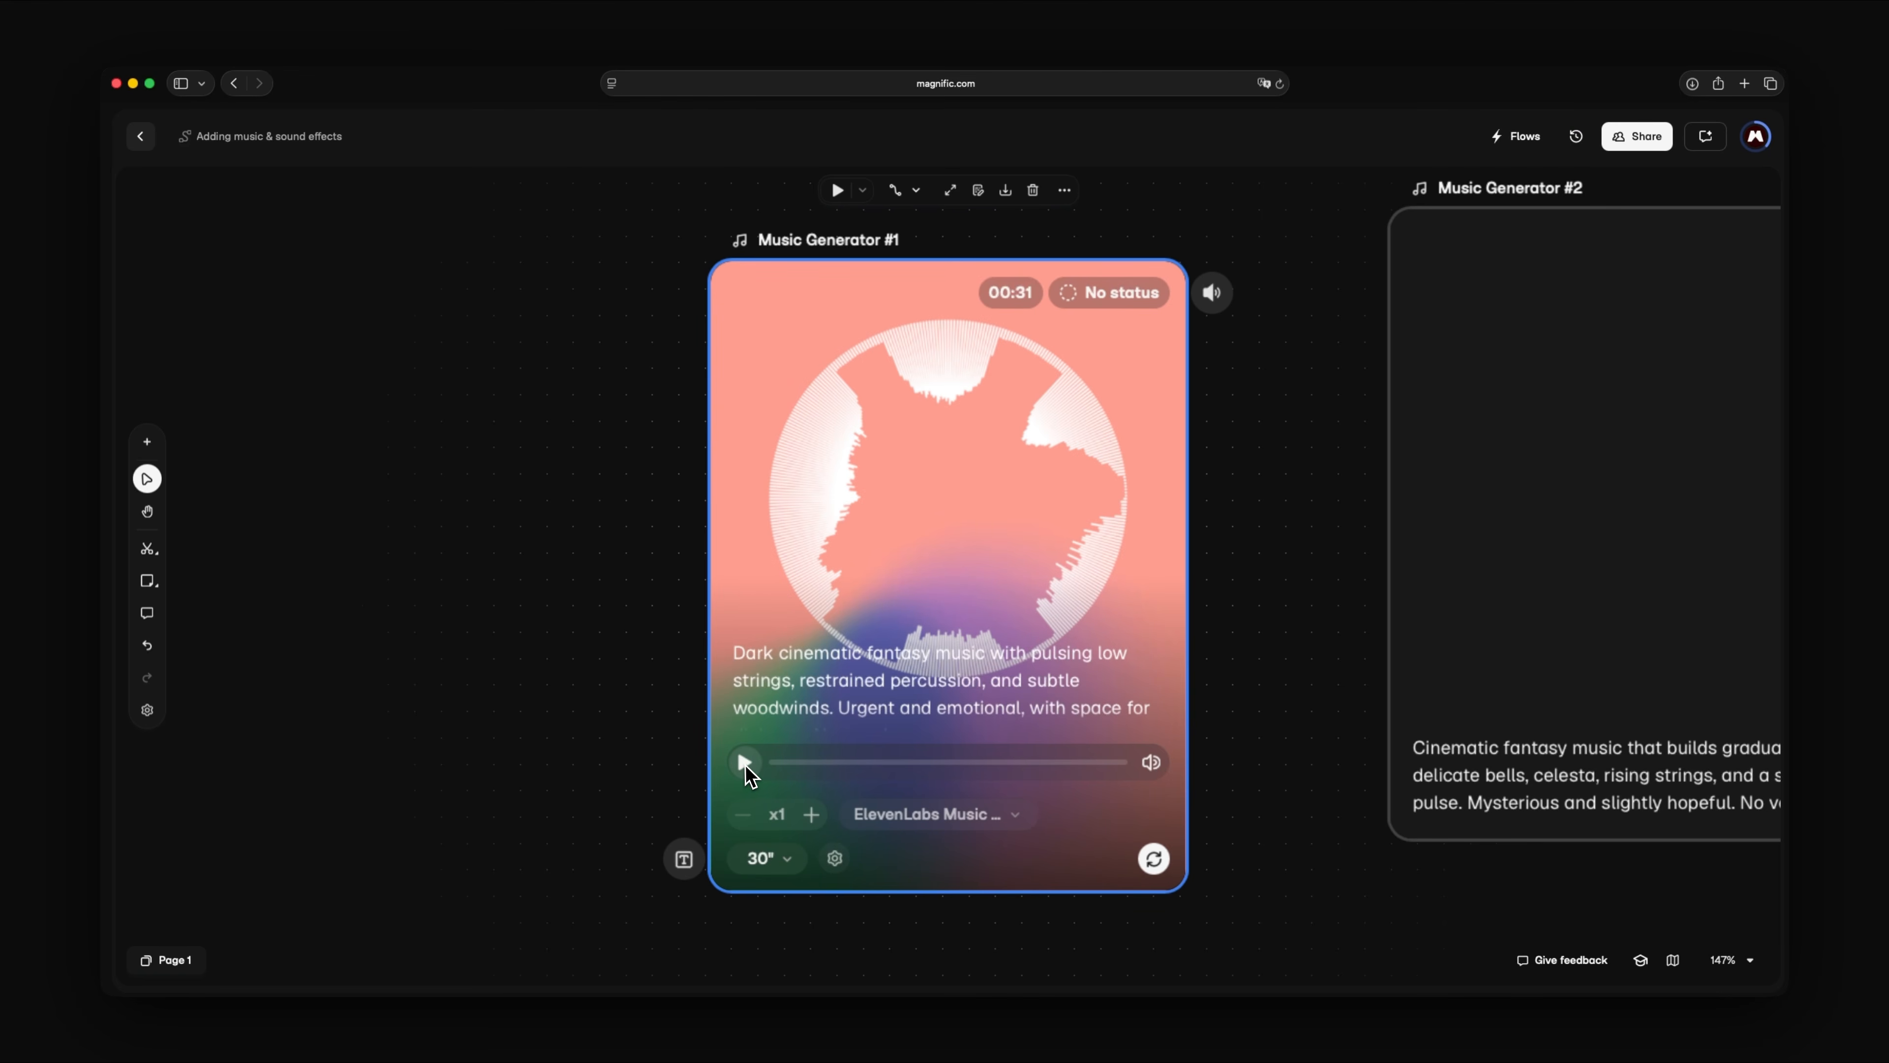
{"action": "left_click", "coordinate": [745, 762]}
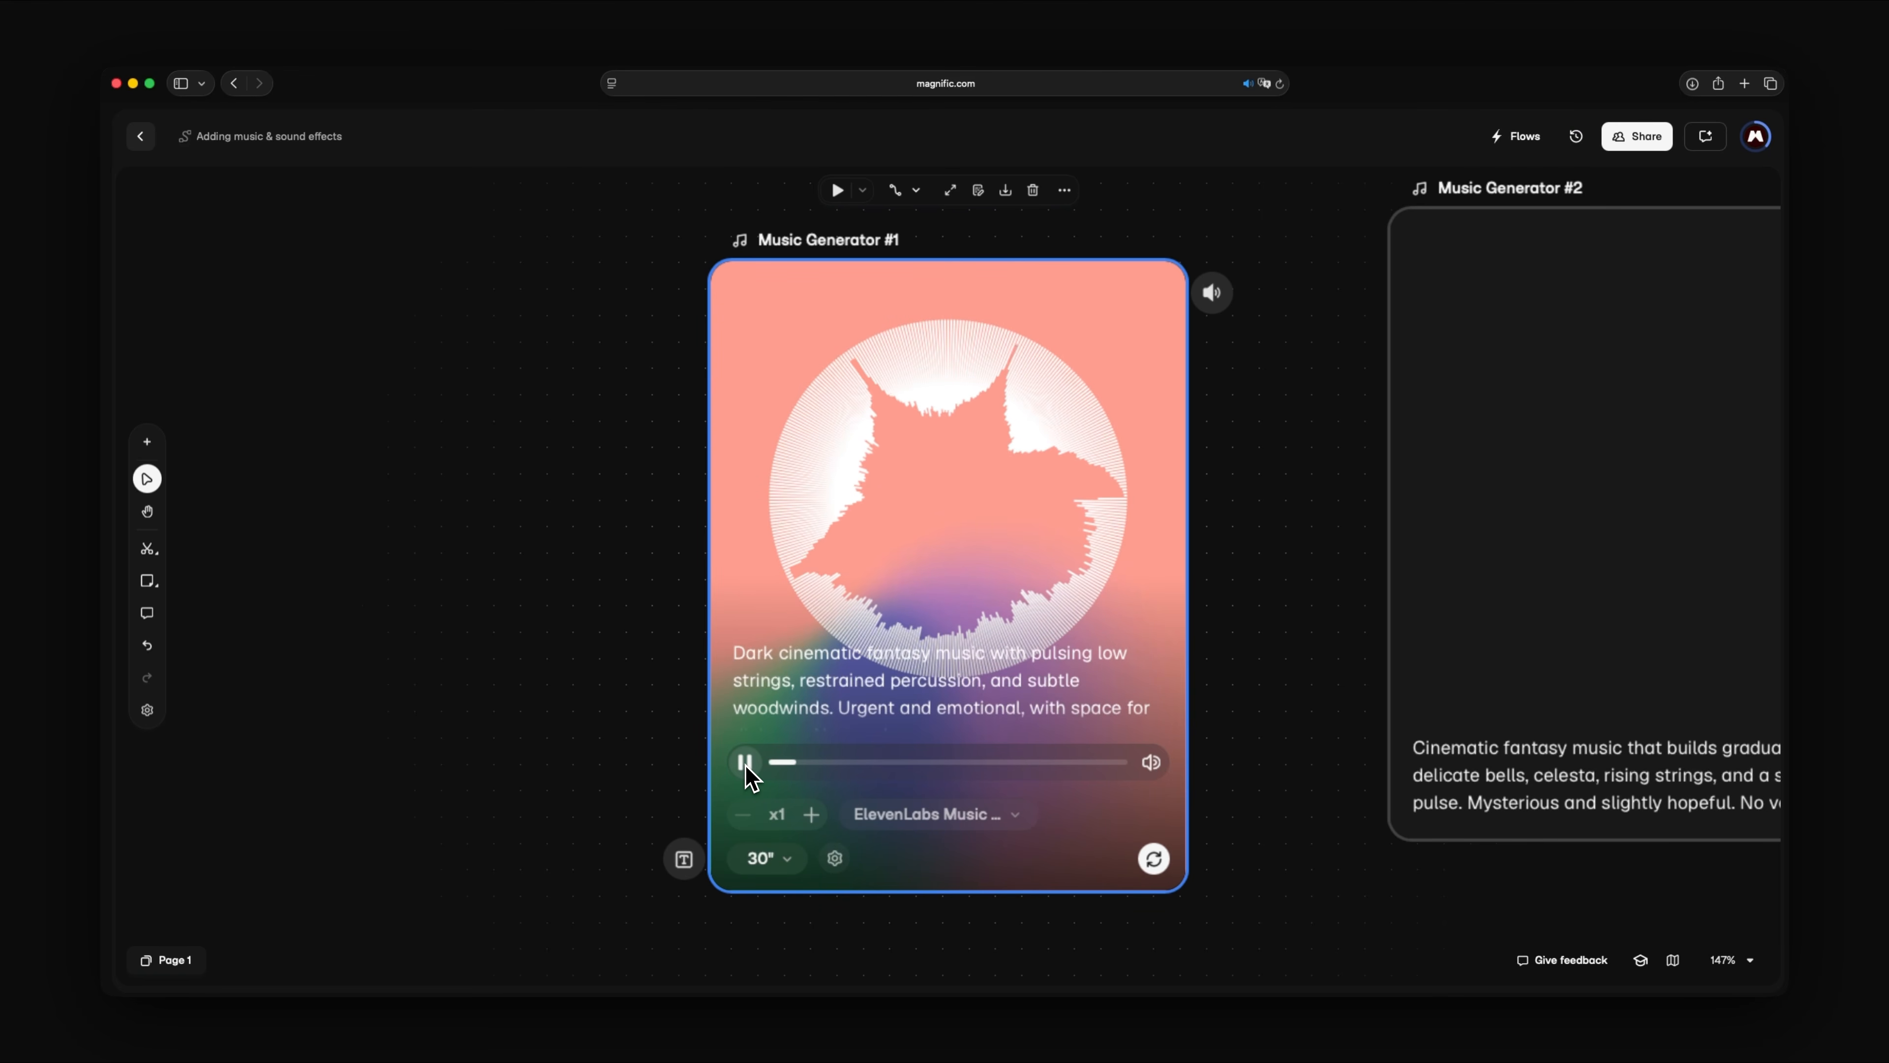
{"action": "left_click", "coordinate": [746, 766]}
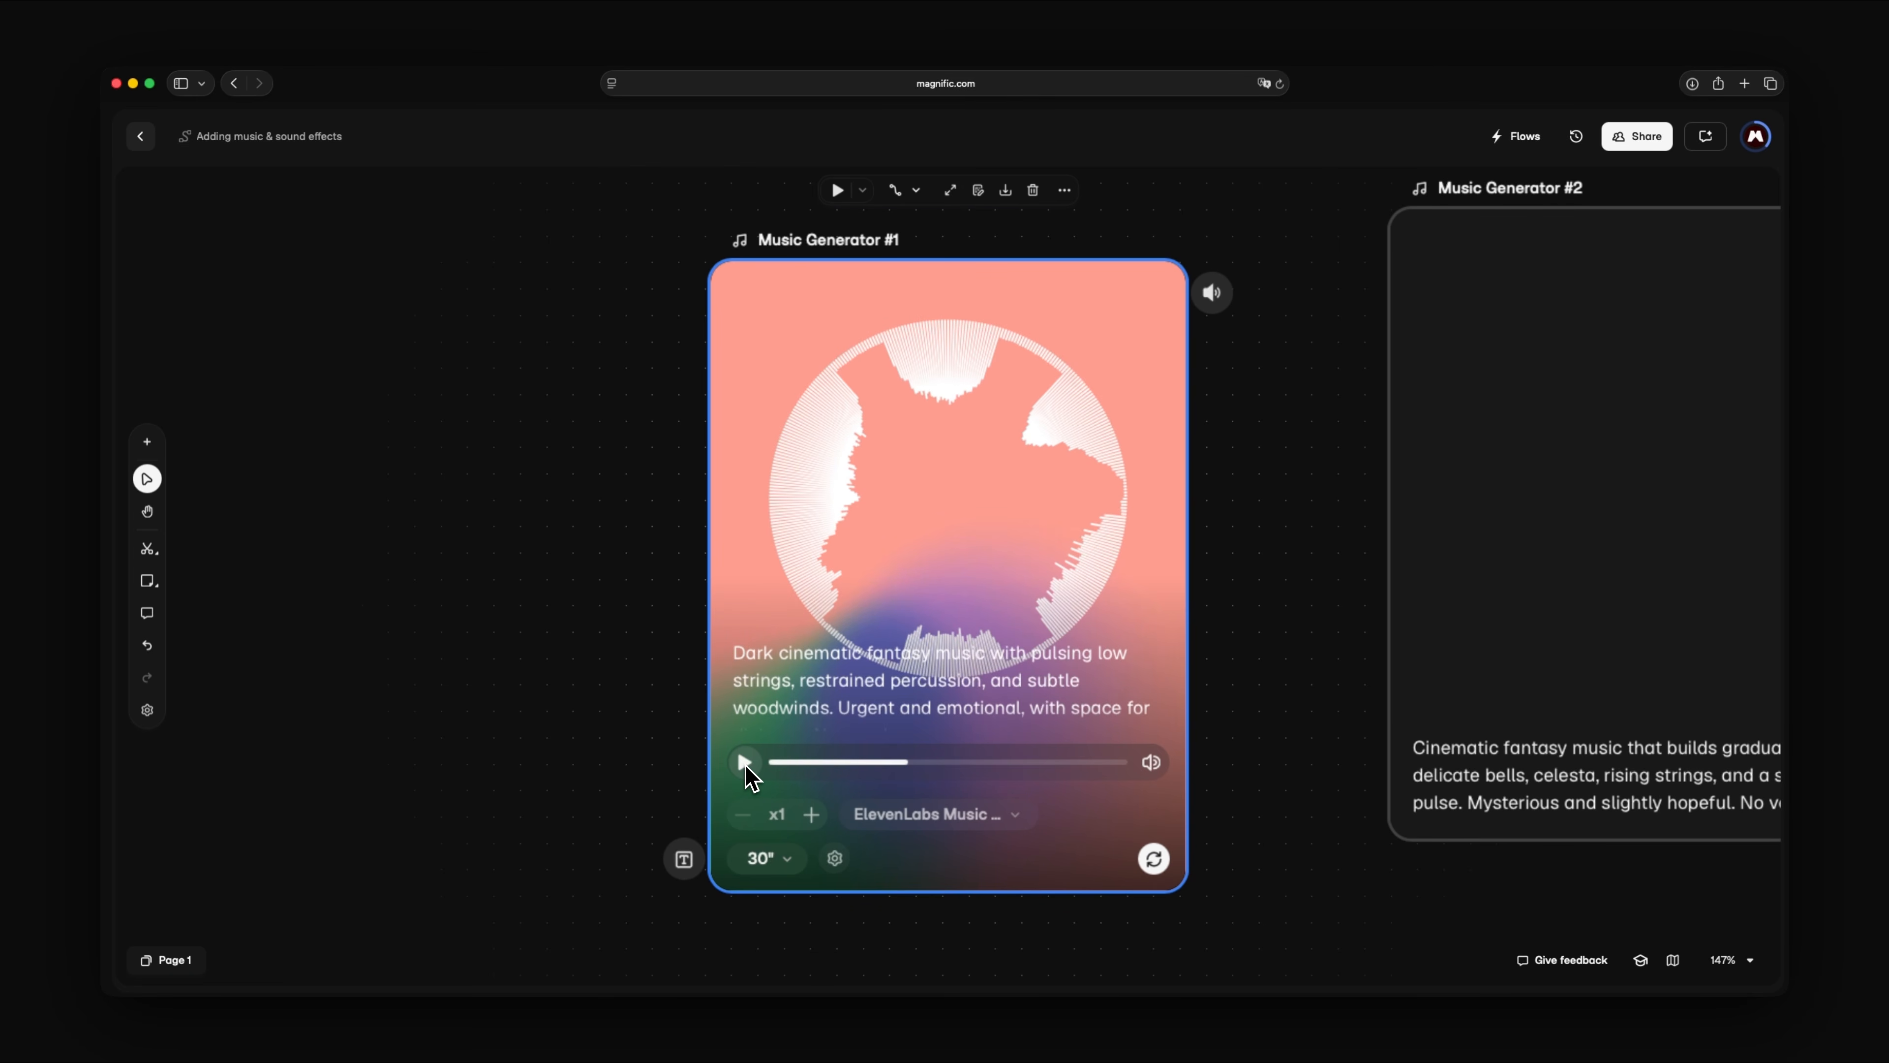
- Generate another version of the Music Generator #1 track from the same prompt and listen to part of it
{"action": "left_click", "coordinate": [796, 707]}
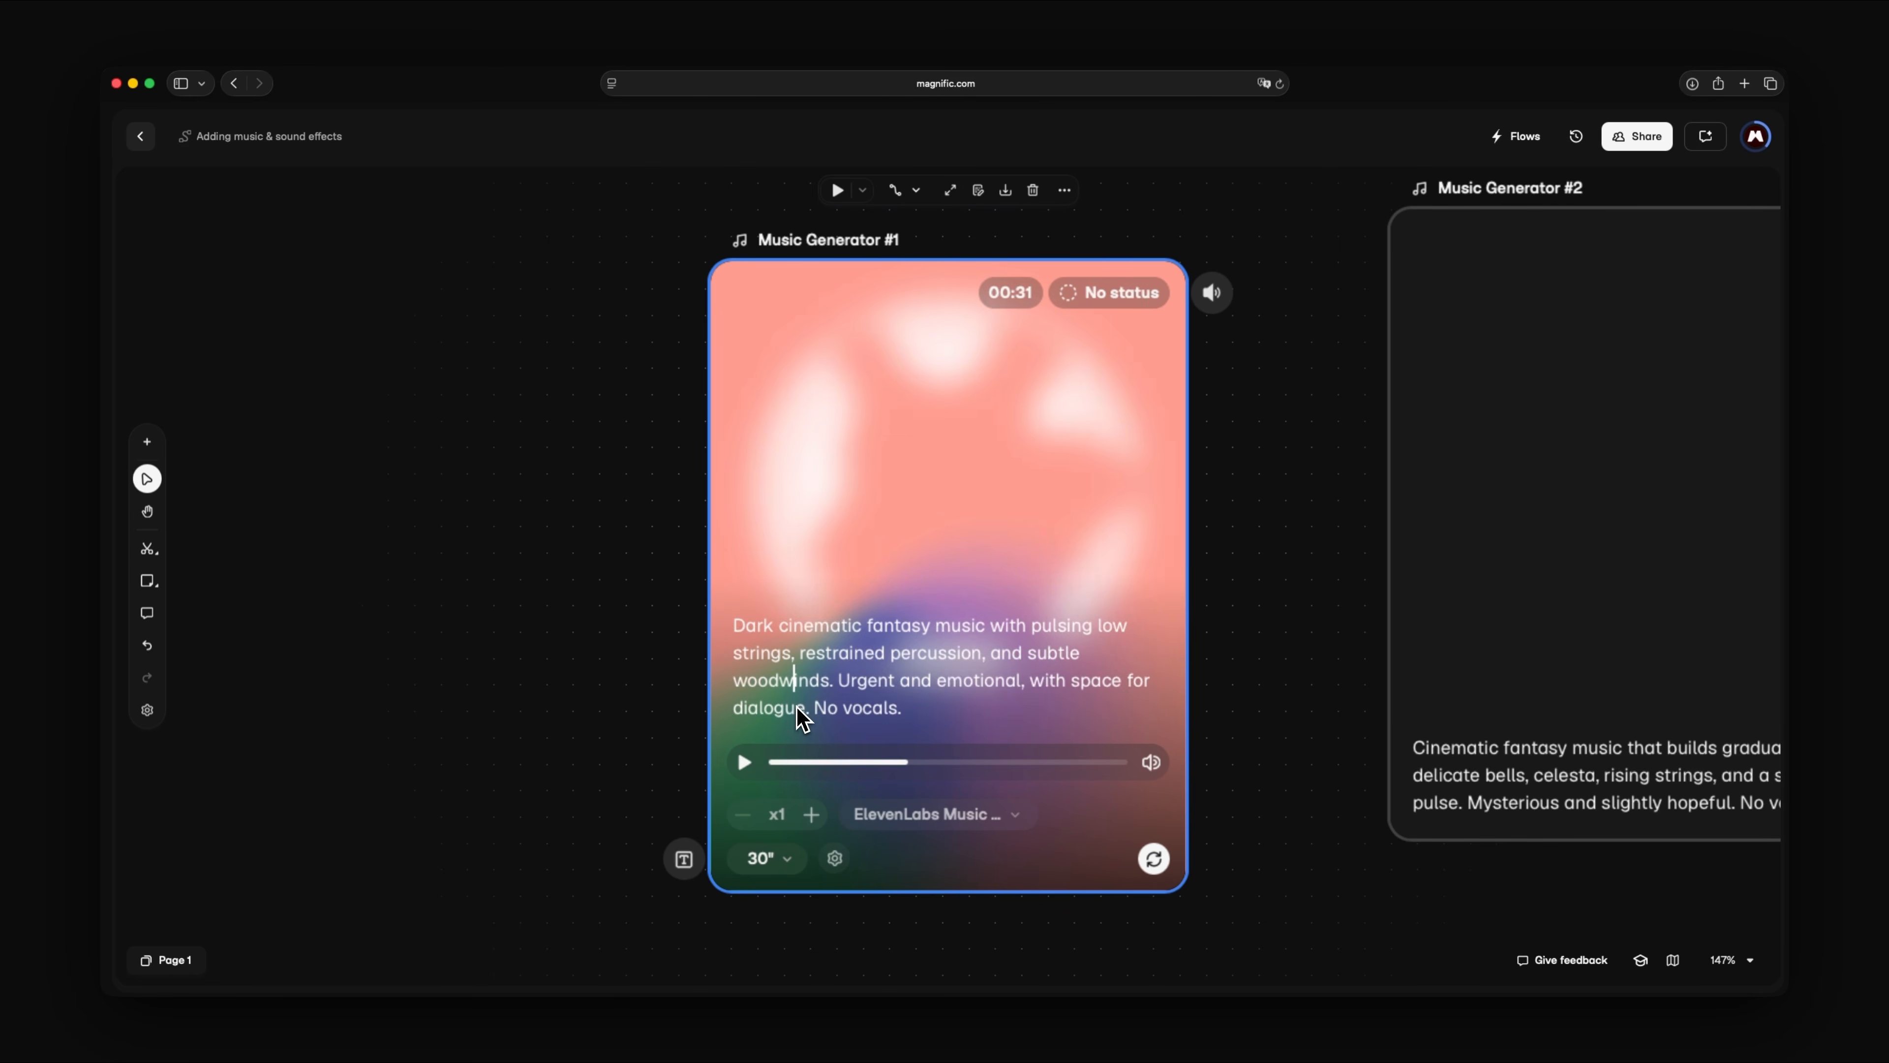
{"action": "left_click", "coordinate": [1141, 856]}
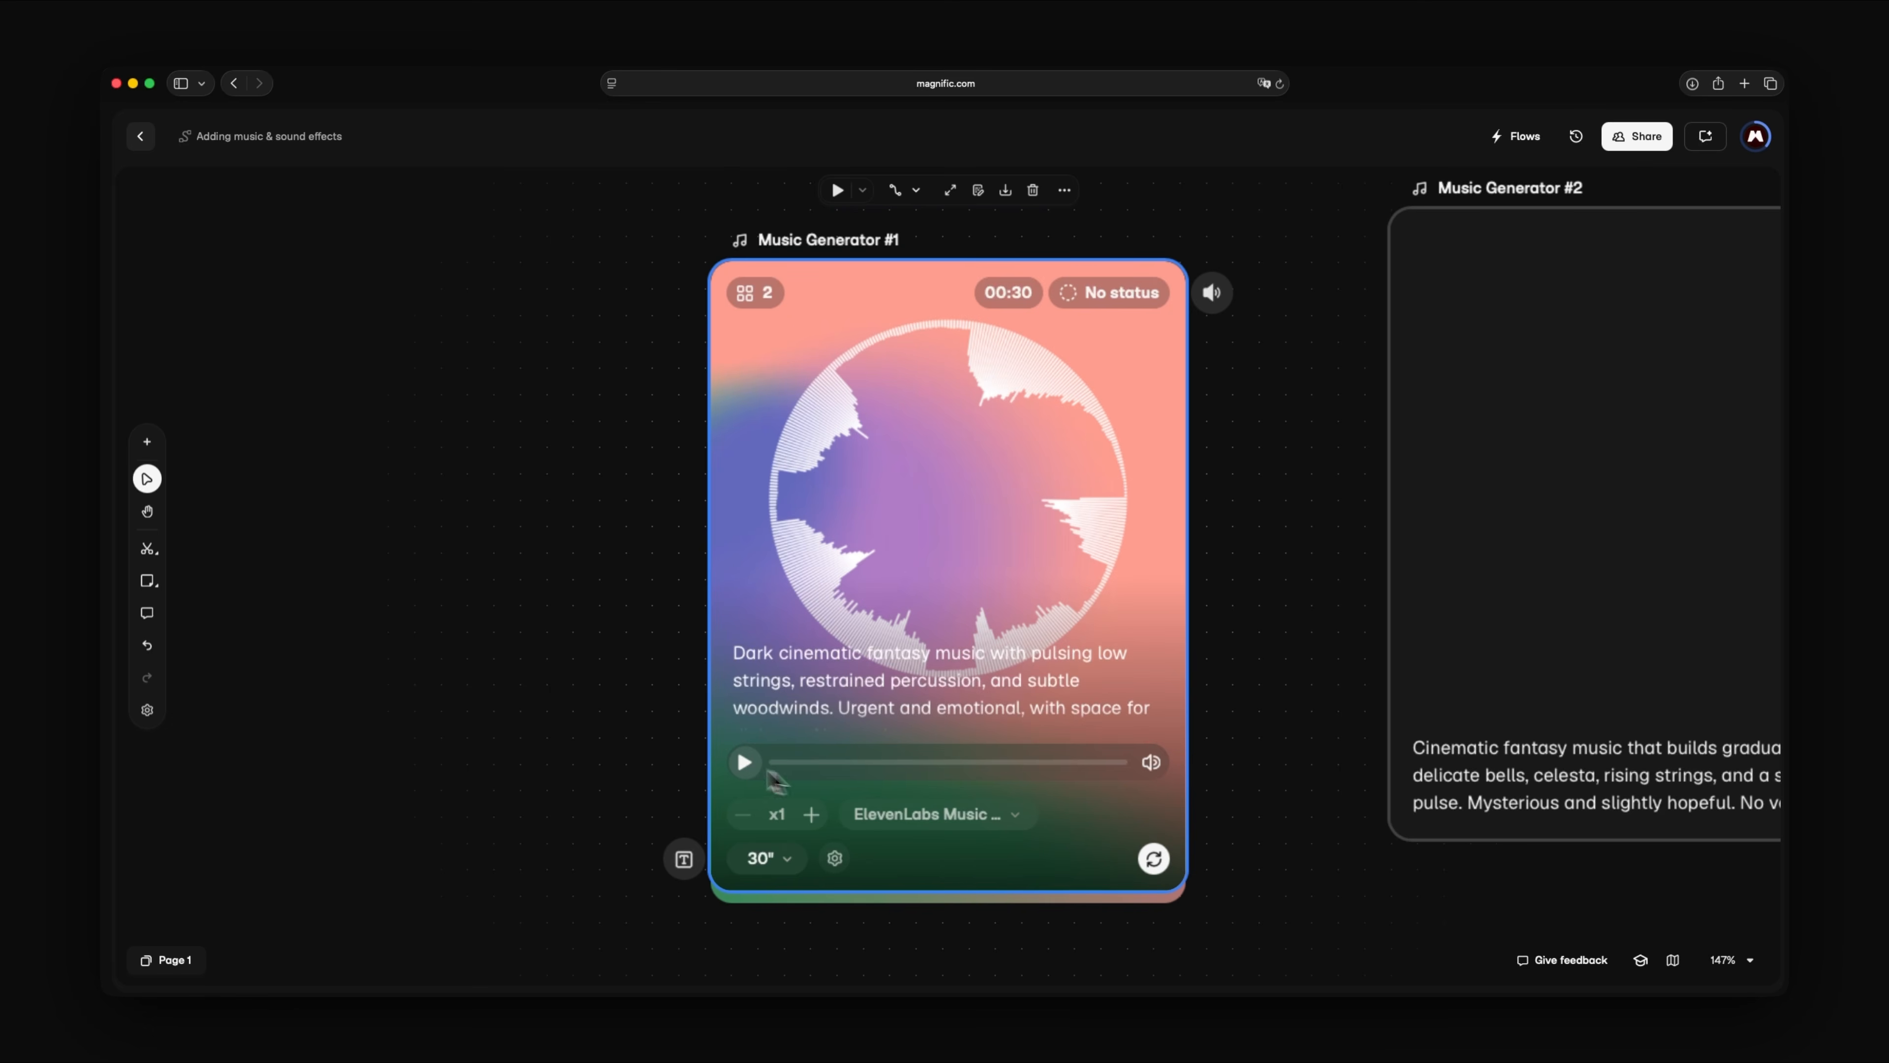
{"action": "left_click", "coordinate": [747, 767]}
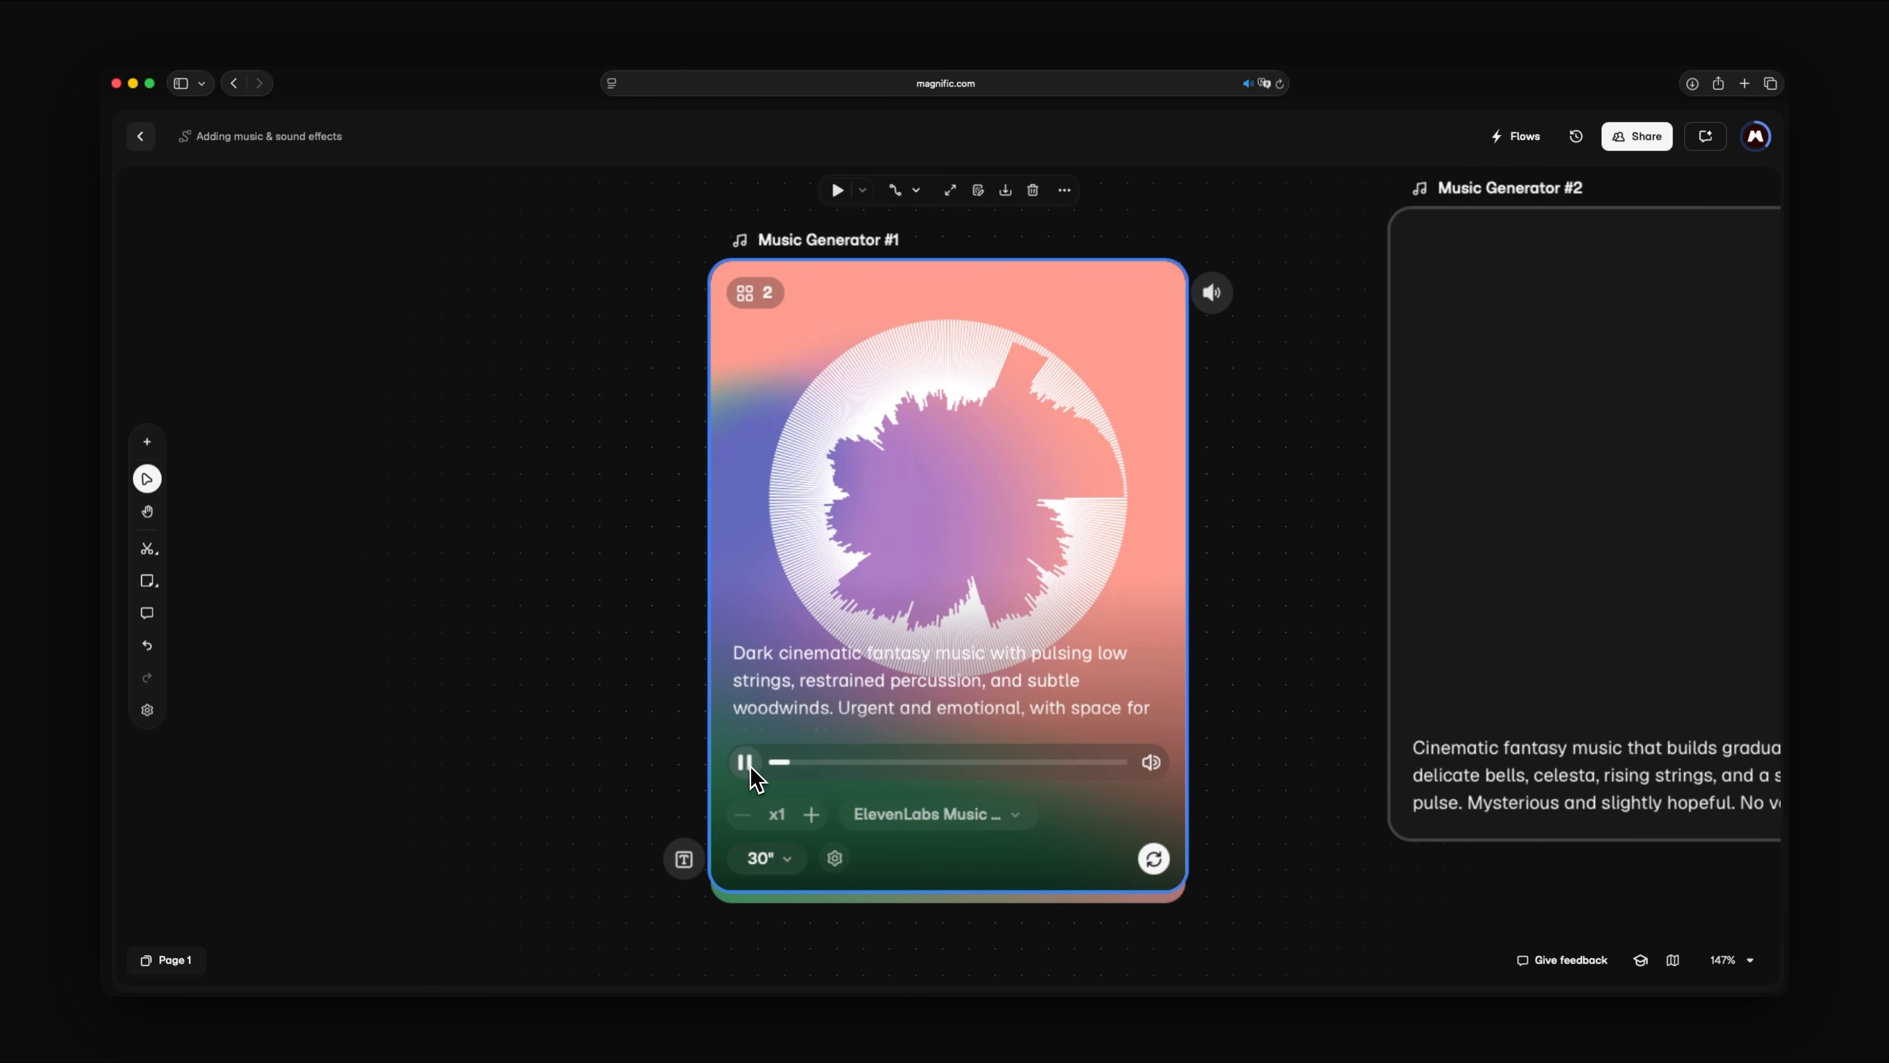
{"action": "left_click", "coordinate": [745, 762]}
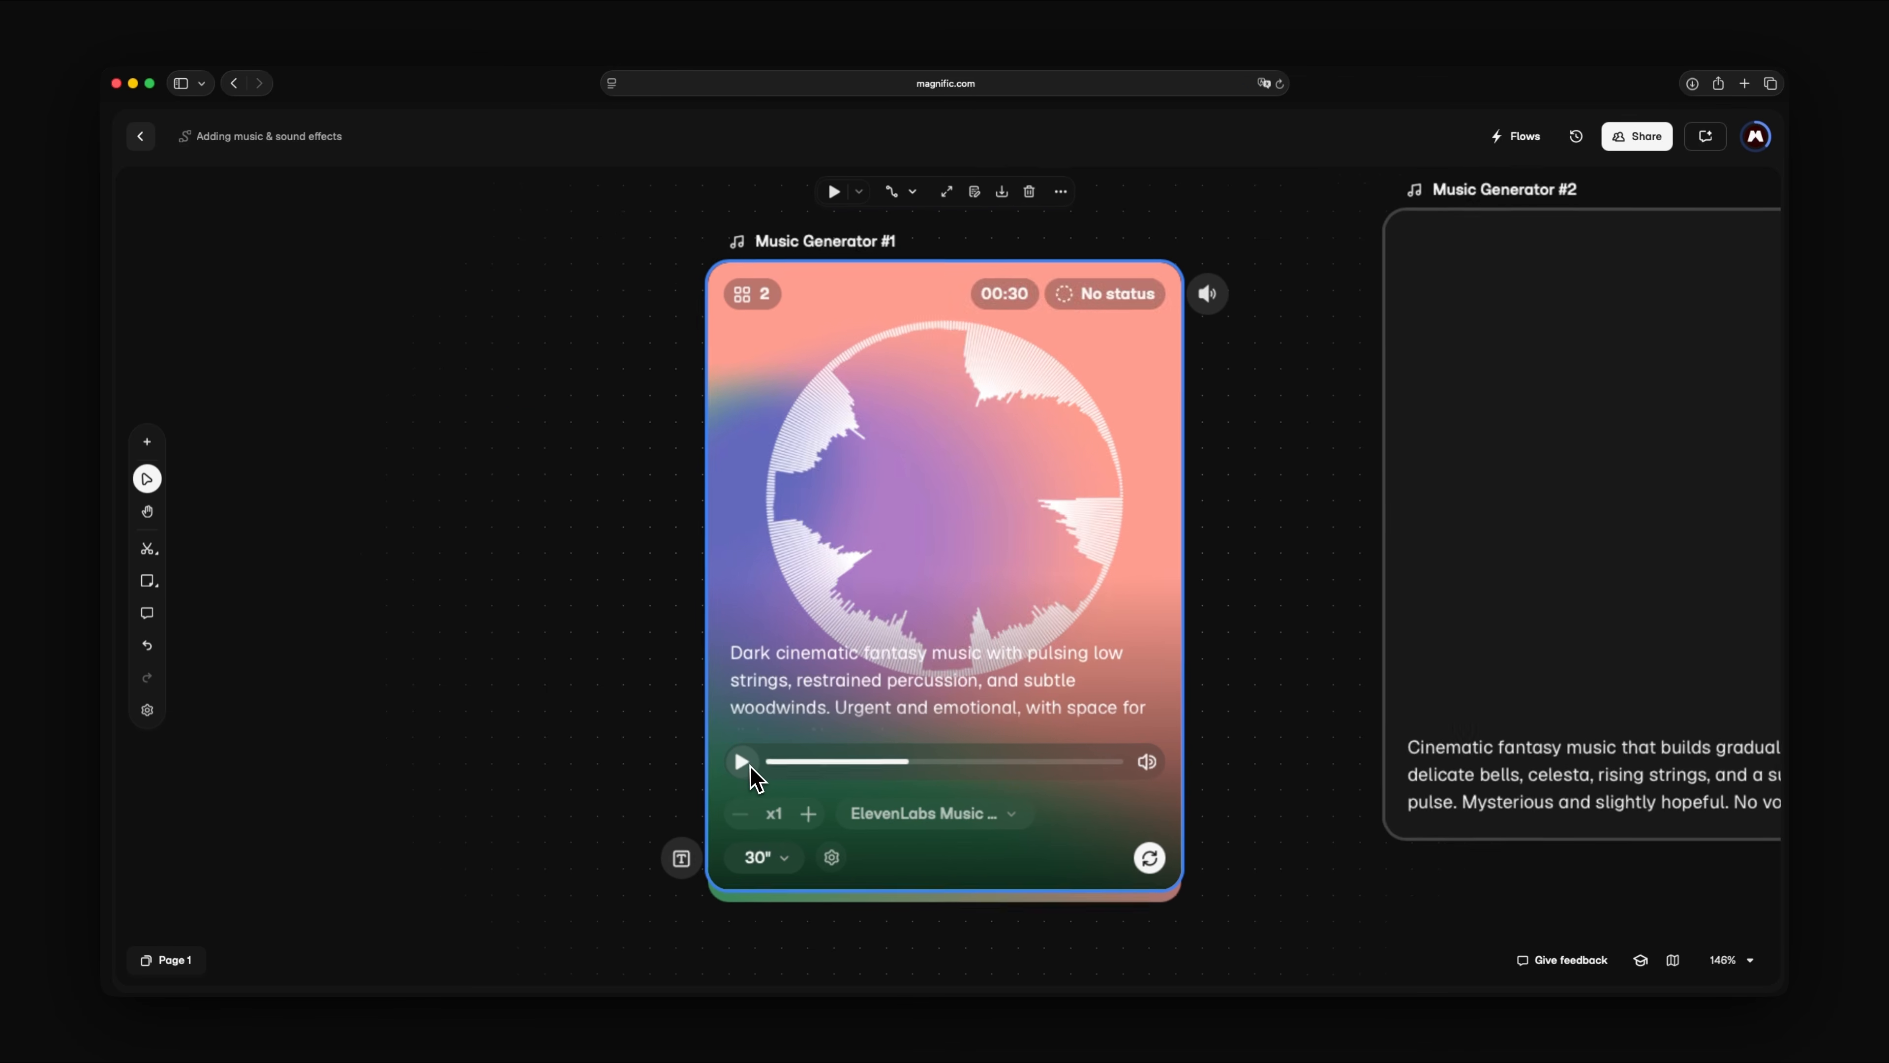
- Generate the tracks in Music Generator #2 and Music Generator #3 and listen to part of each
{"action": "key", "text": "shift+1"}
{"action": "left_click", "coordinate": [1113, 772]}
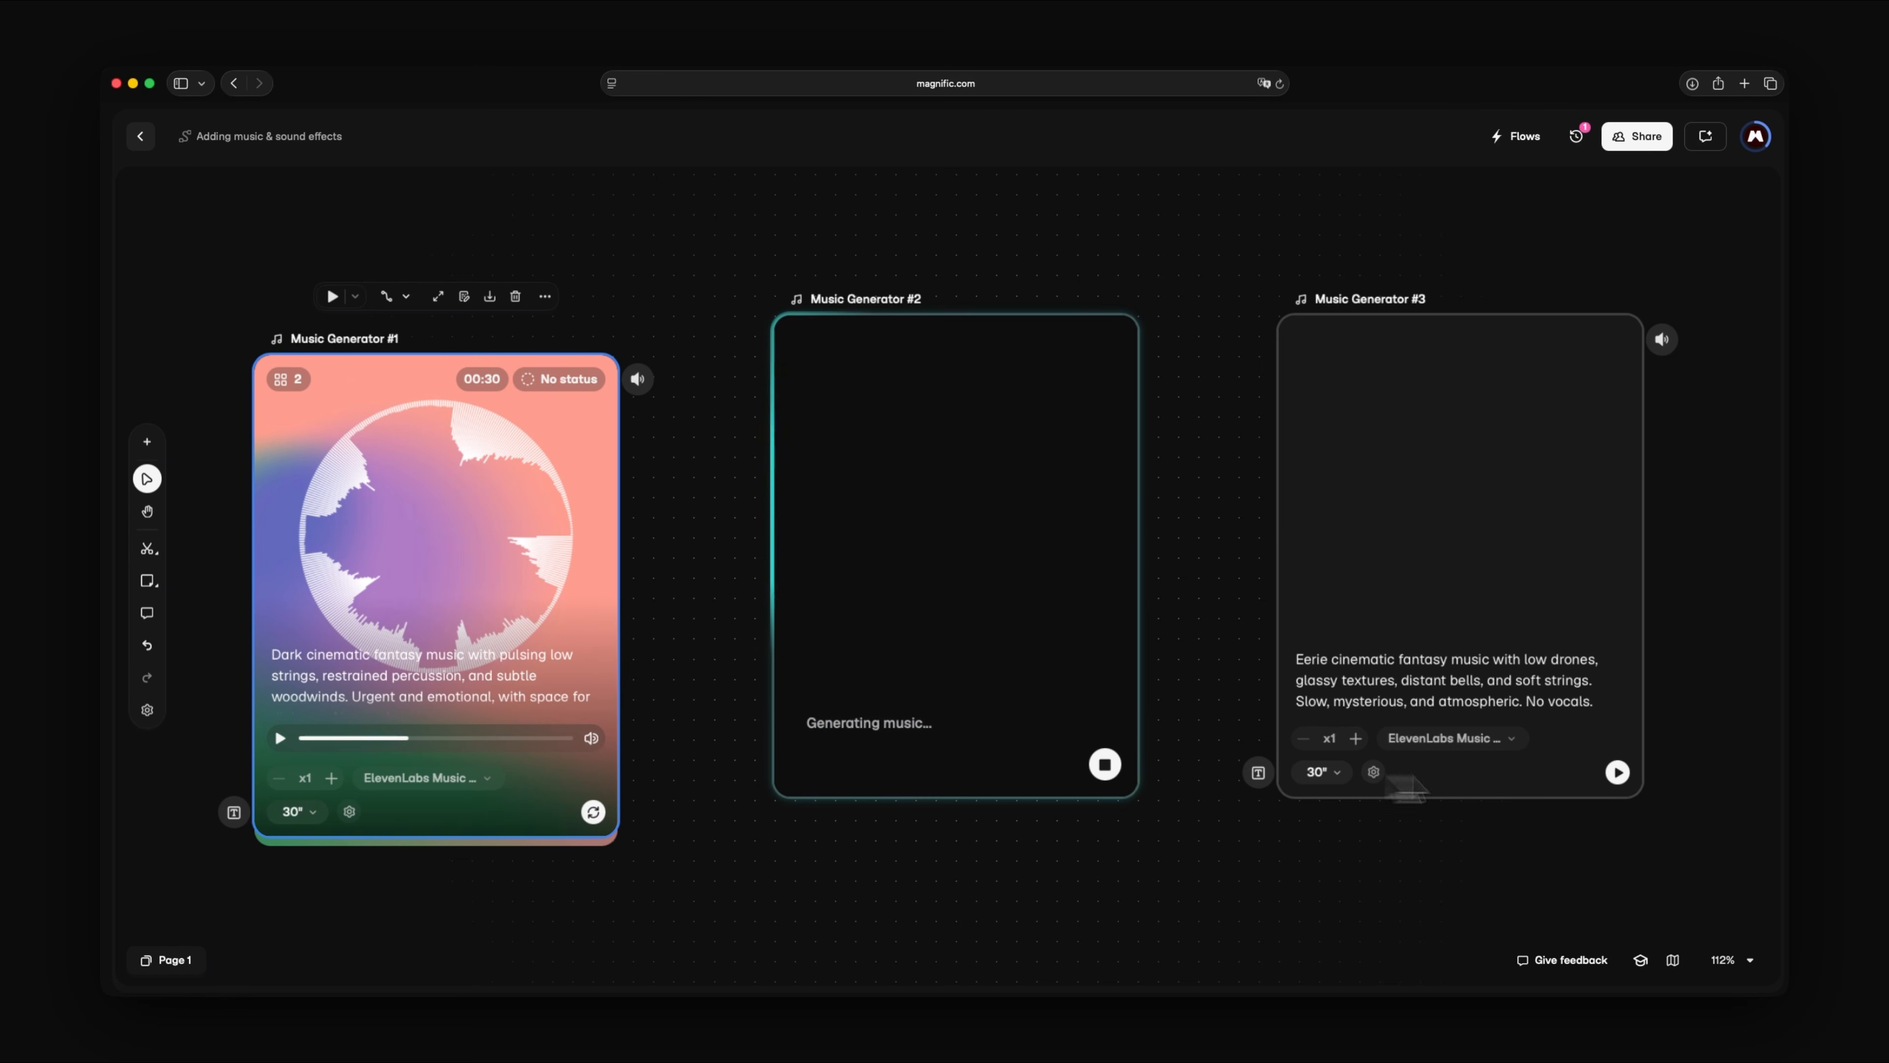
{"action": "left_click", "coordinate": [1616, 774]}
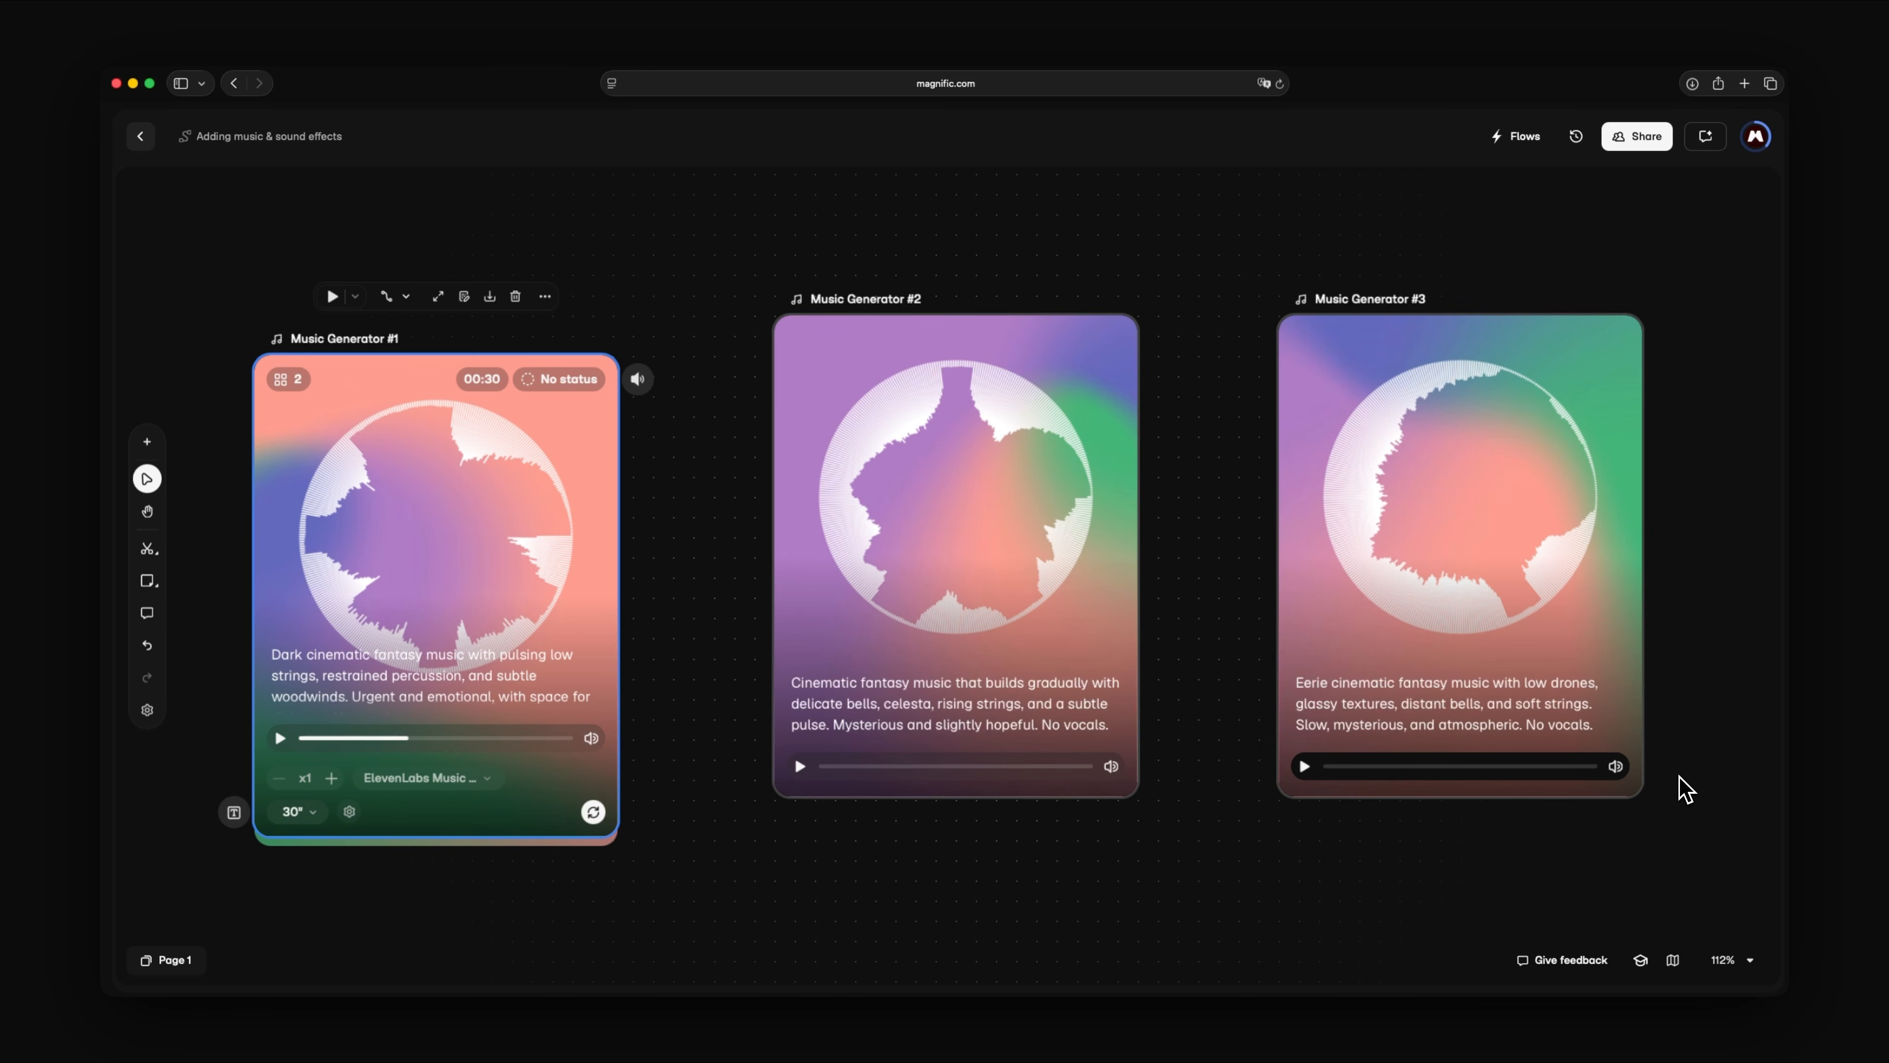
{"action": "left_click", "coordinate": [799, 701]}
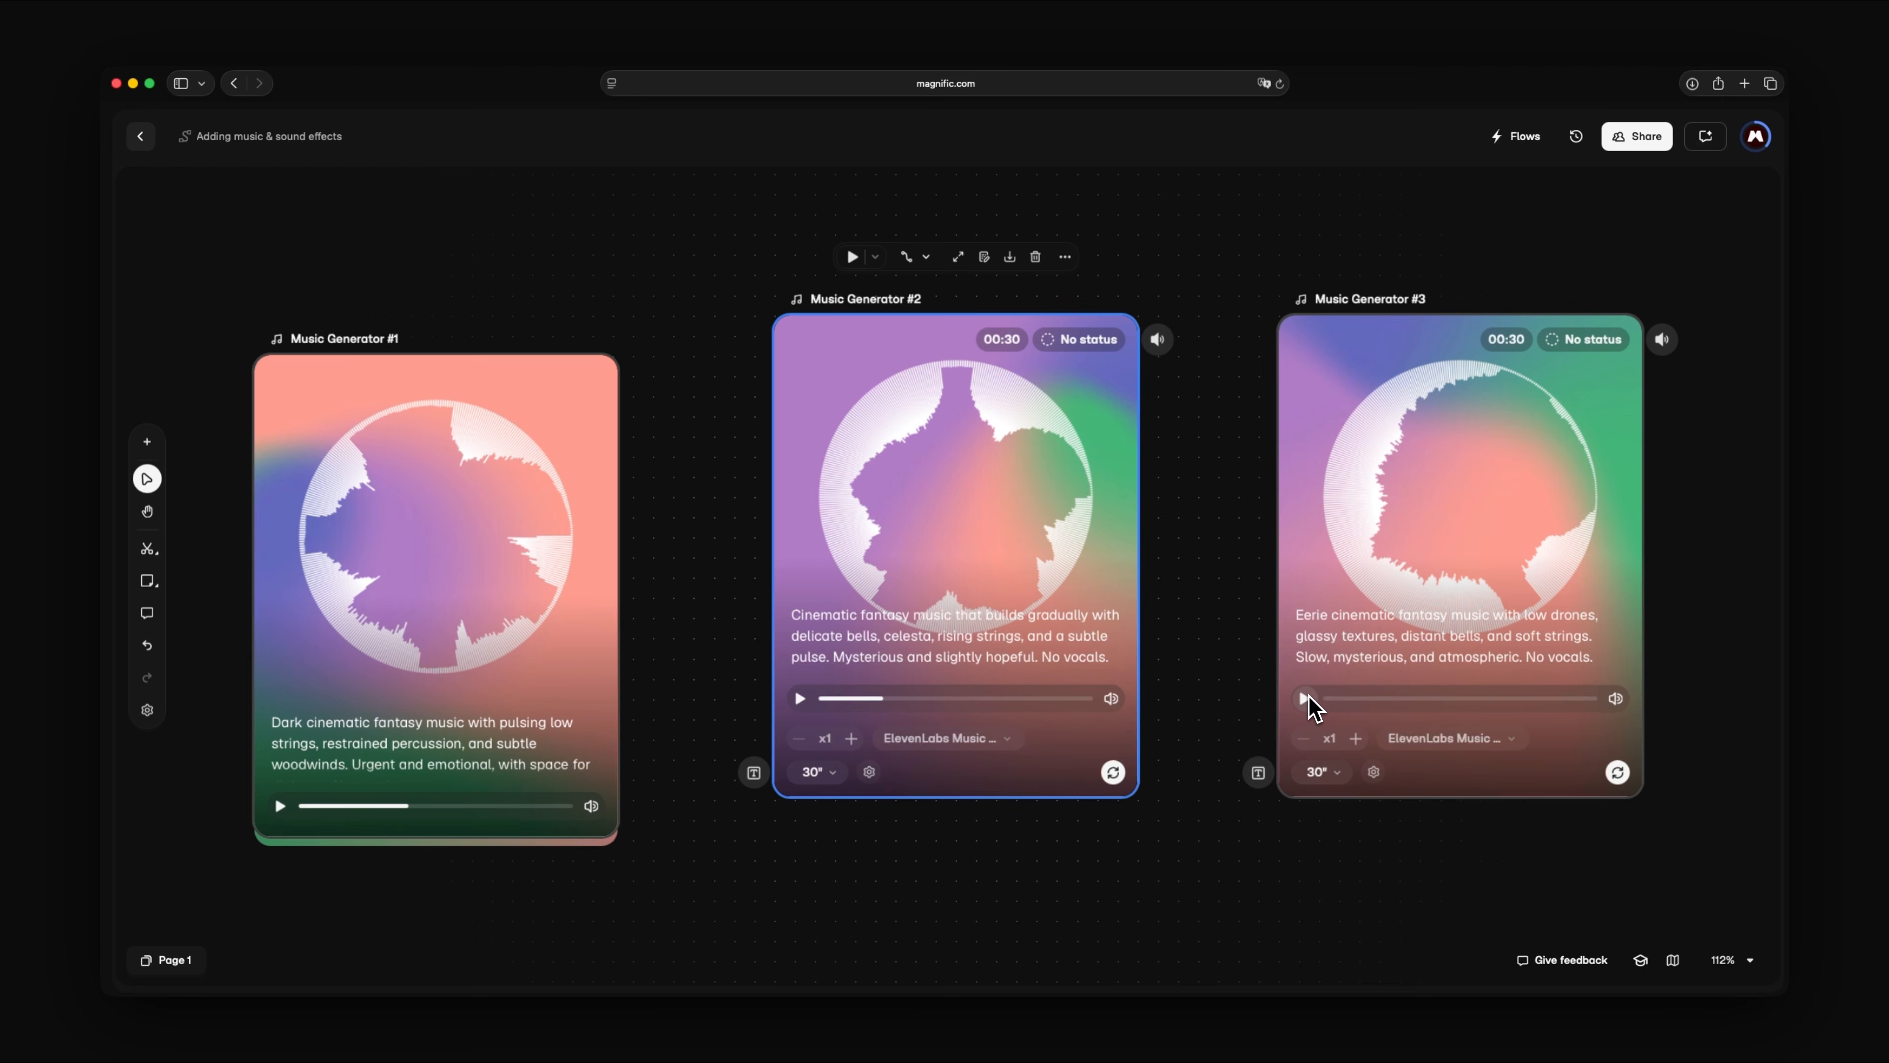
{"action": "left_click", "coordinate": [1306, 698]}
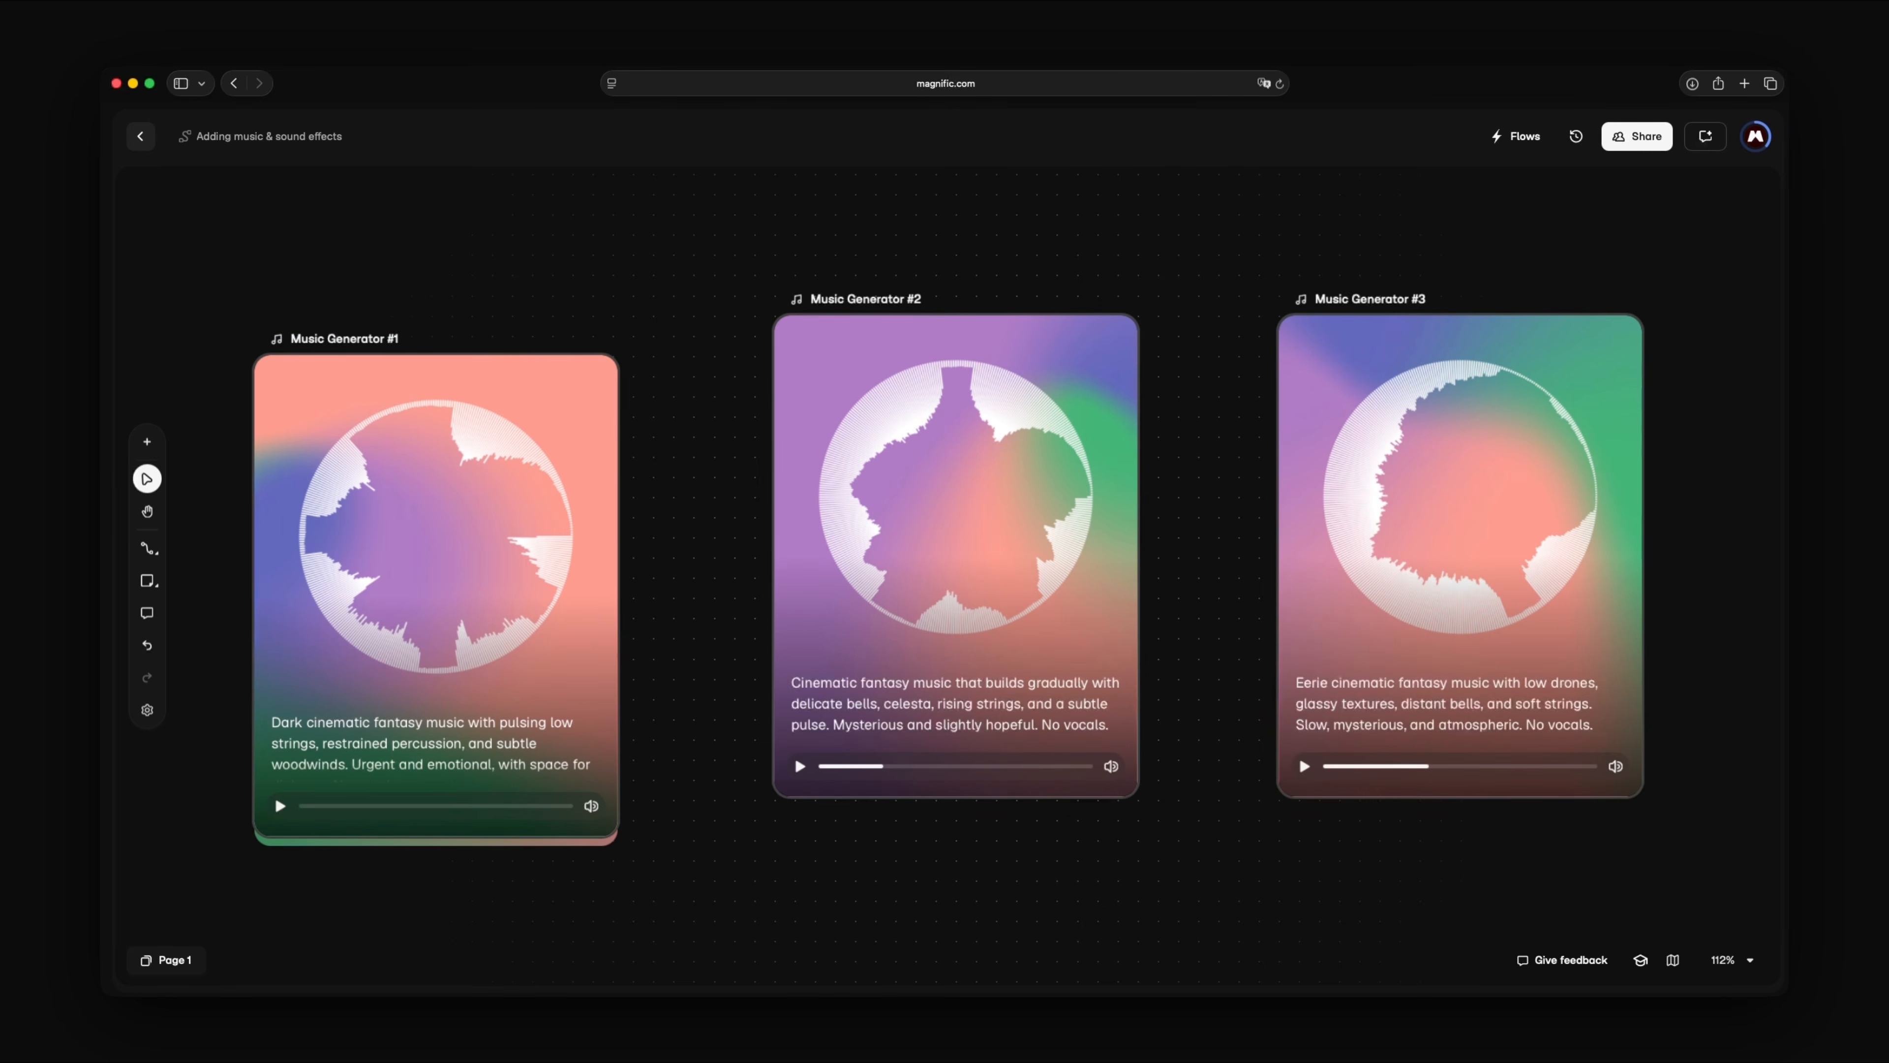
- Add a 5-second Sound Effects node prompted "Night forest ambience with distant owls, insects, soft wind, and moving branches. Natural and subtle. No music or voices."
{"action": "scroll", "coordinate": [948, 576], "scroll_direction": "right", "scroll_amount": 15}
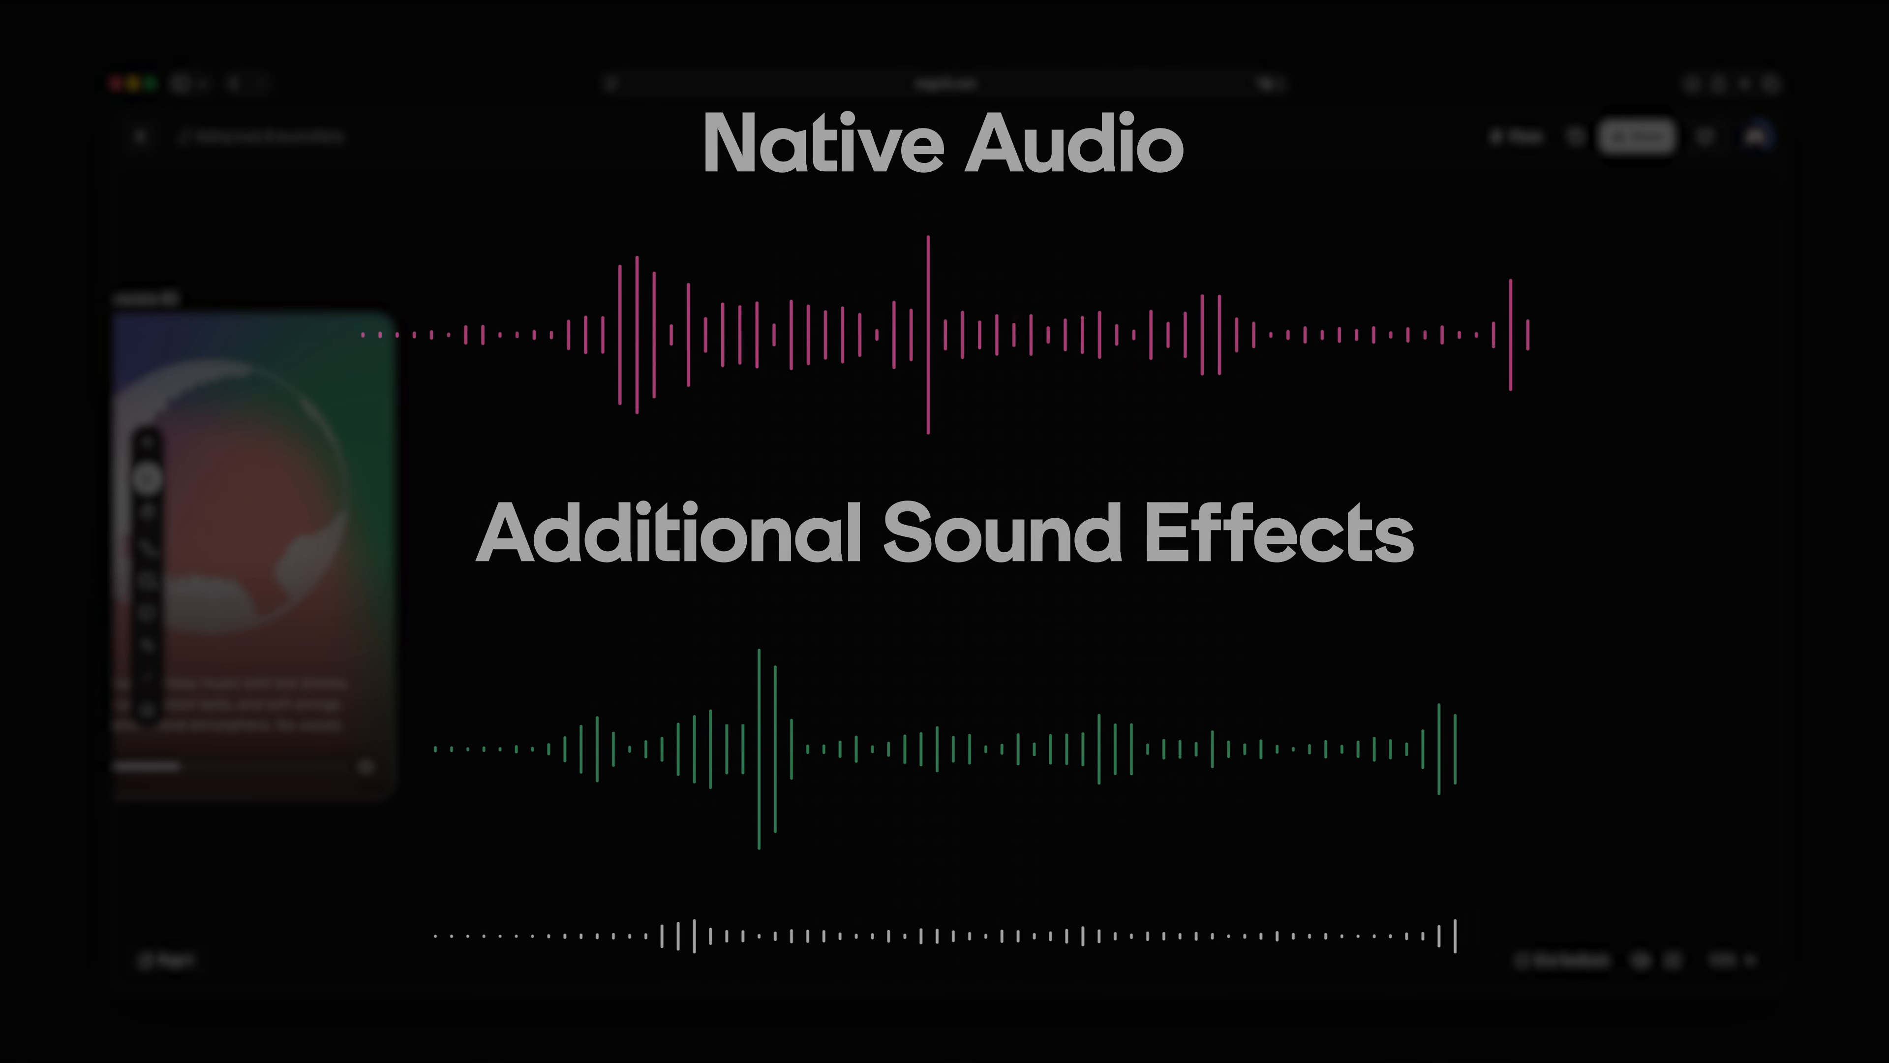
{"action": "double_click", "coordinate": [727, 370]}
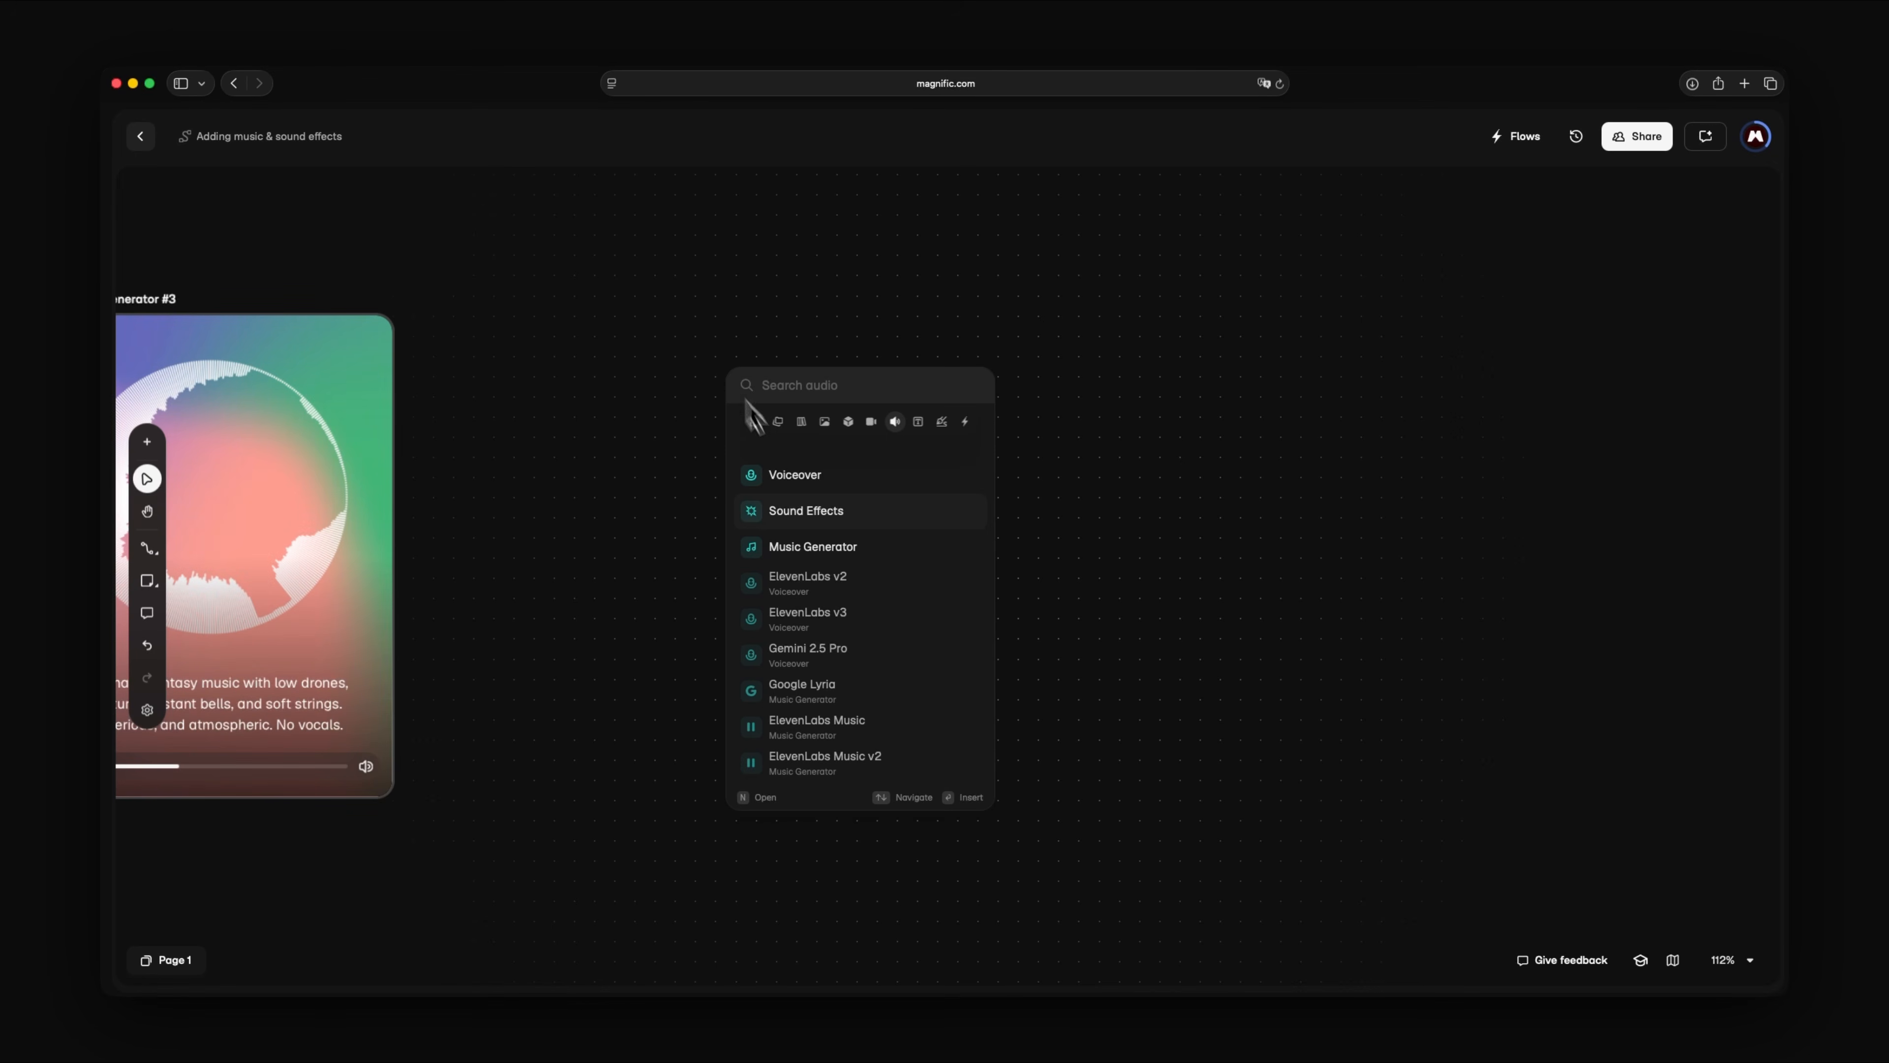
{"action": "left_click", "coordinate": [818, 518]}
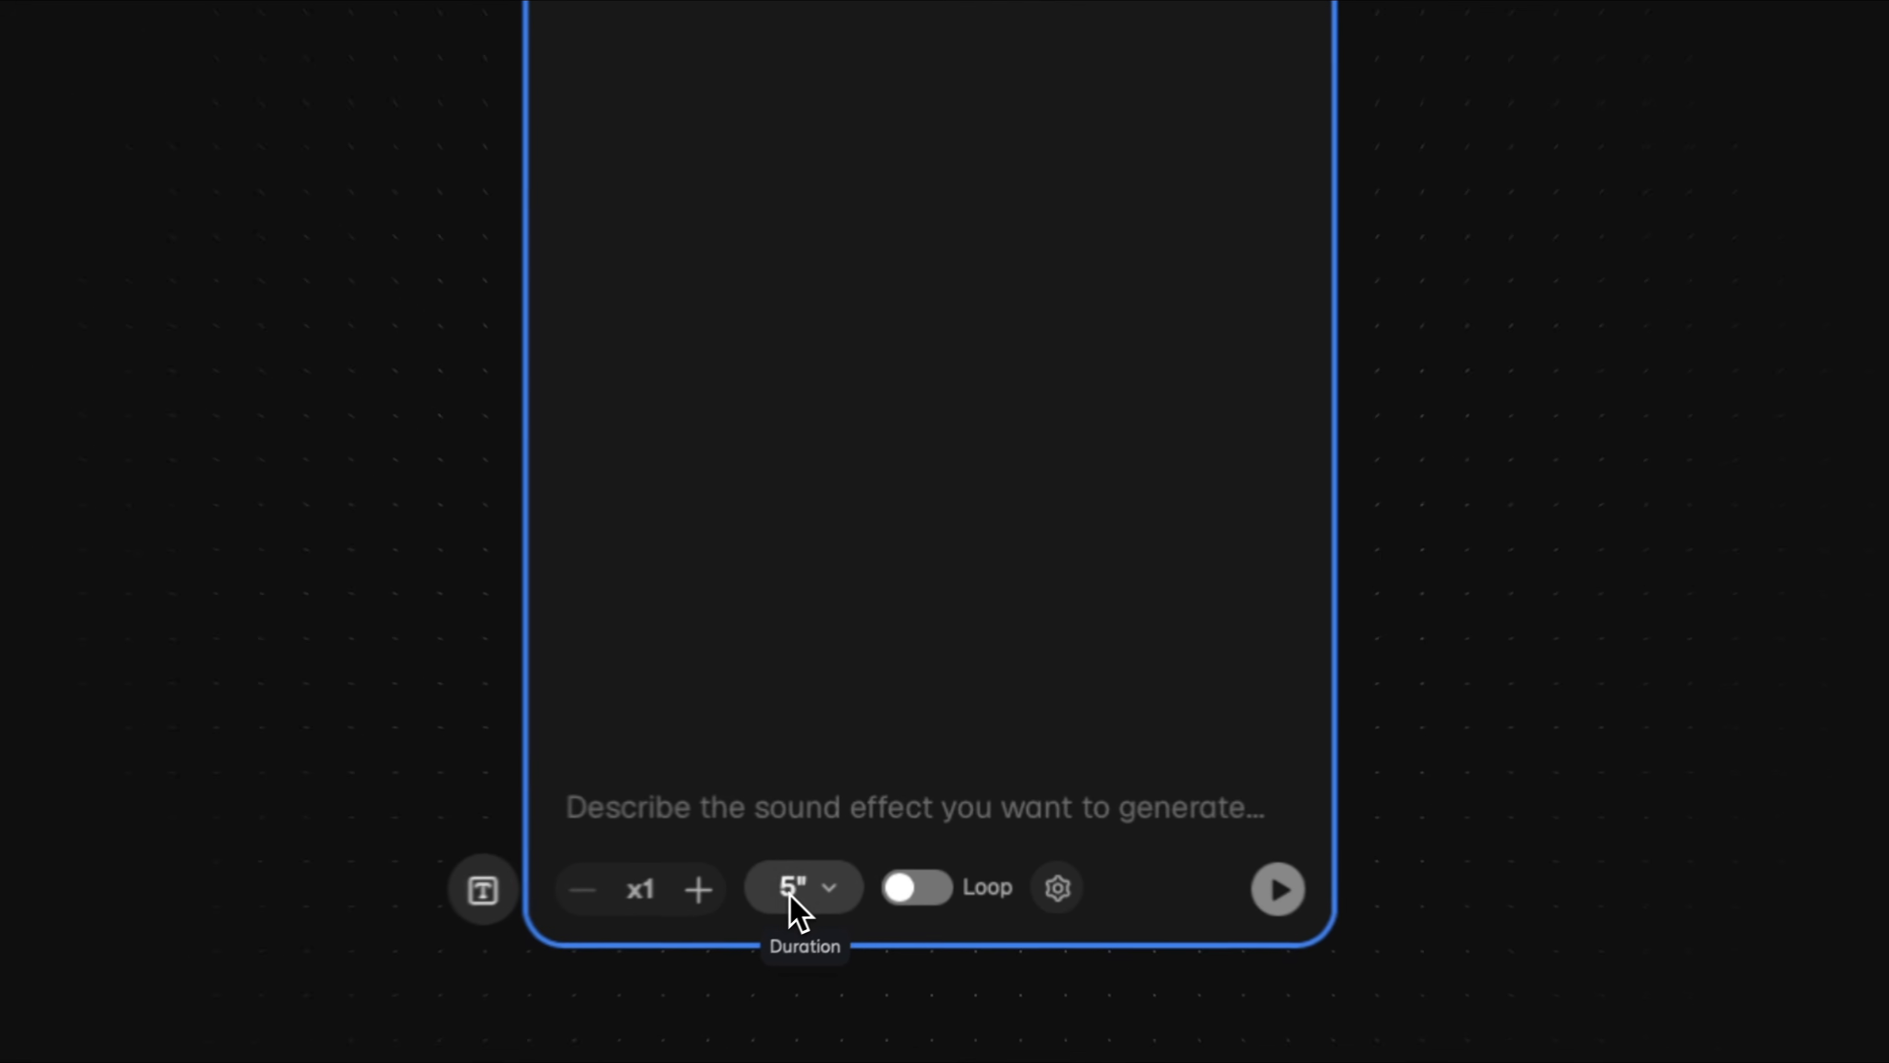
{"action": "left_click", "coordinate": [867, 865]}
{"action": "left_click", "coordinate": [769, 678]}
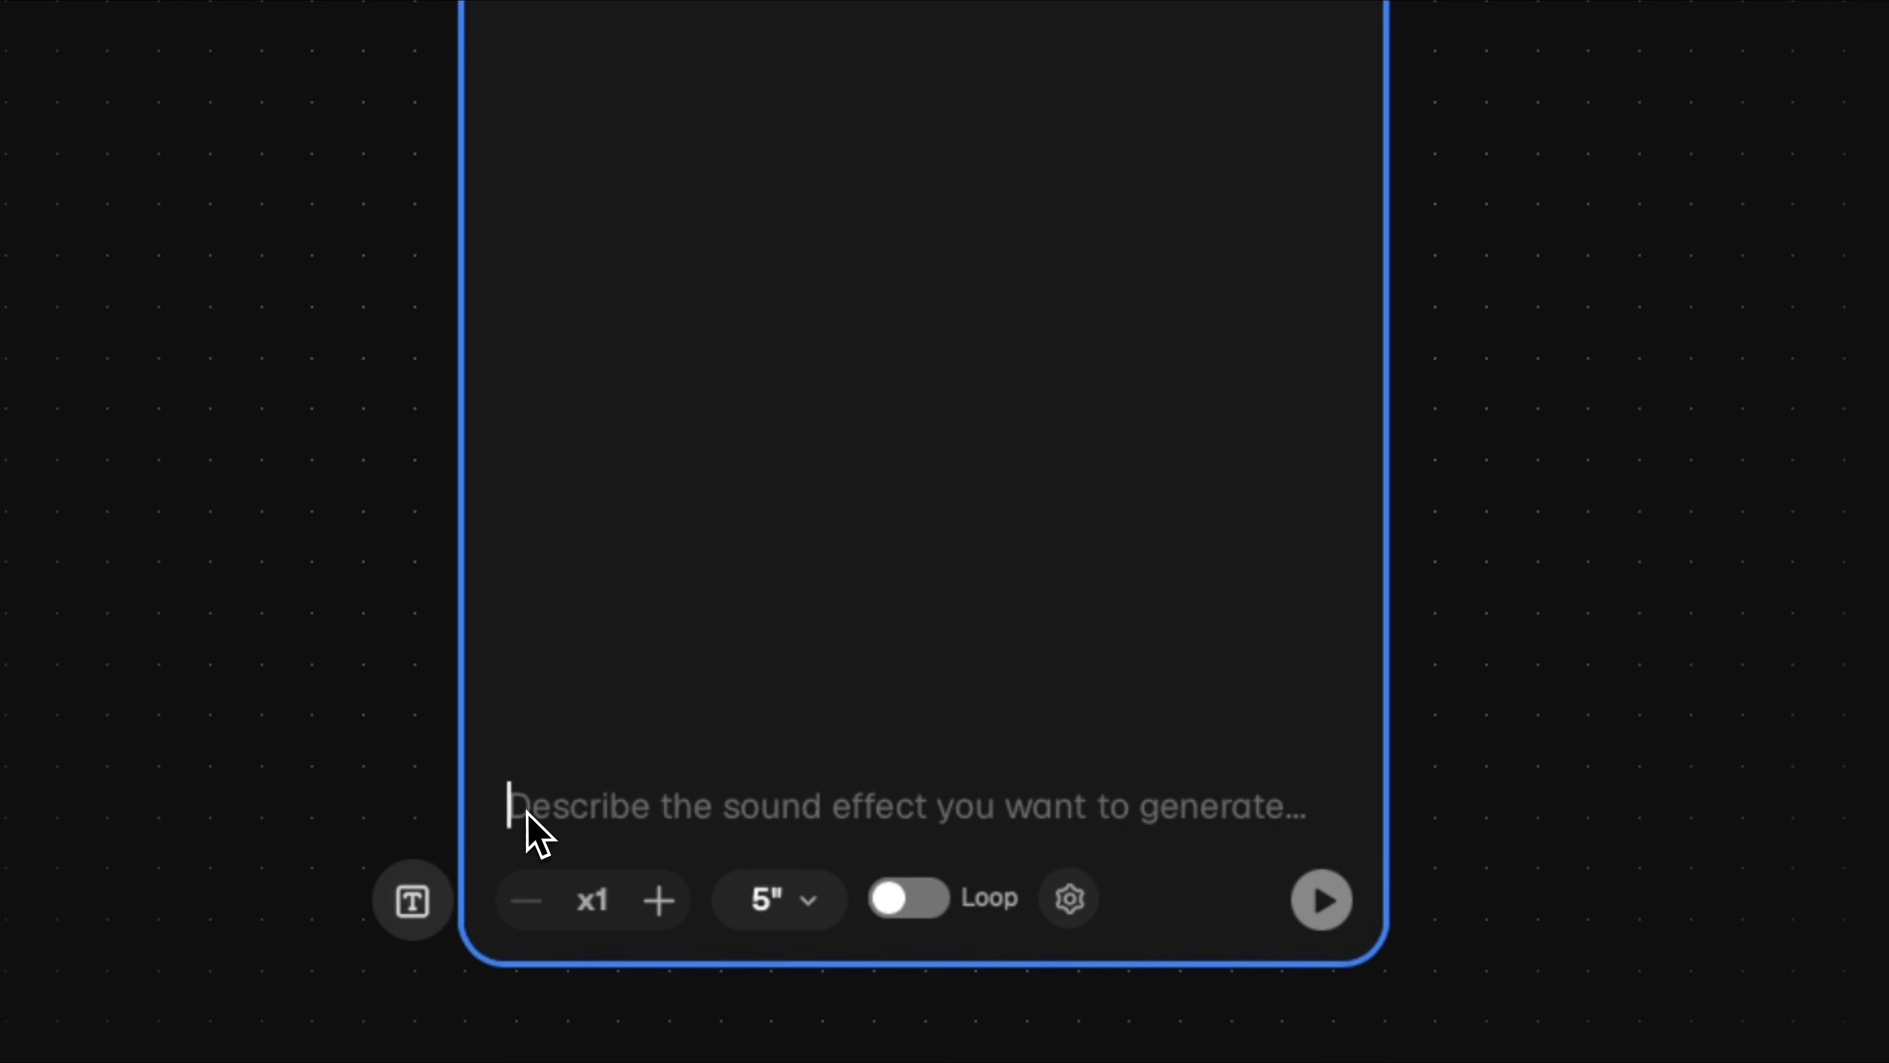
{"action": "type", "text": "Night forest ambience with distant"}
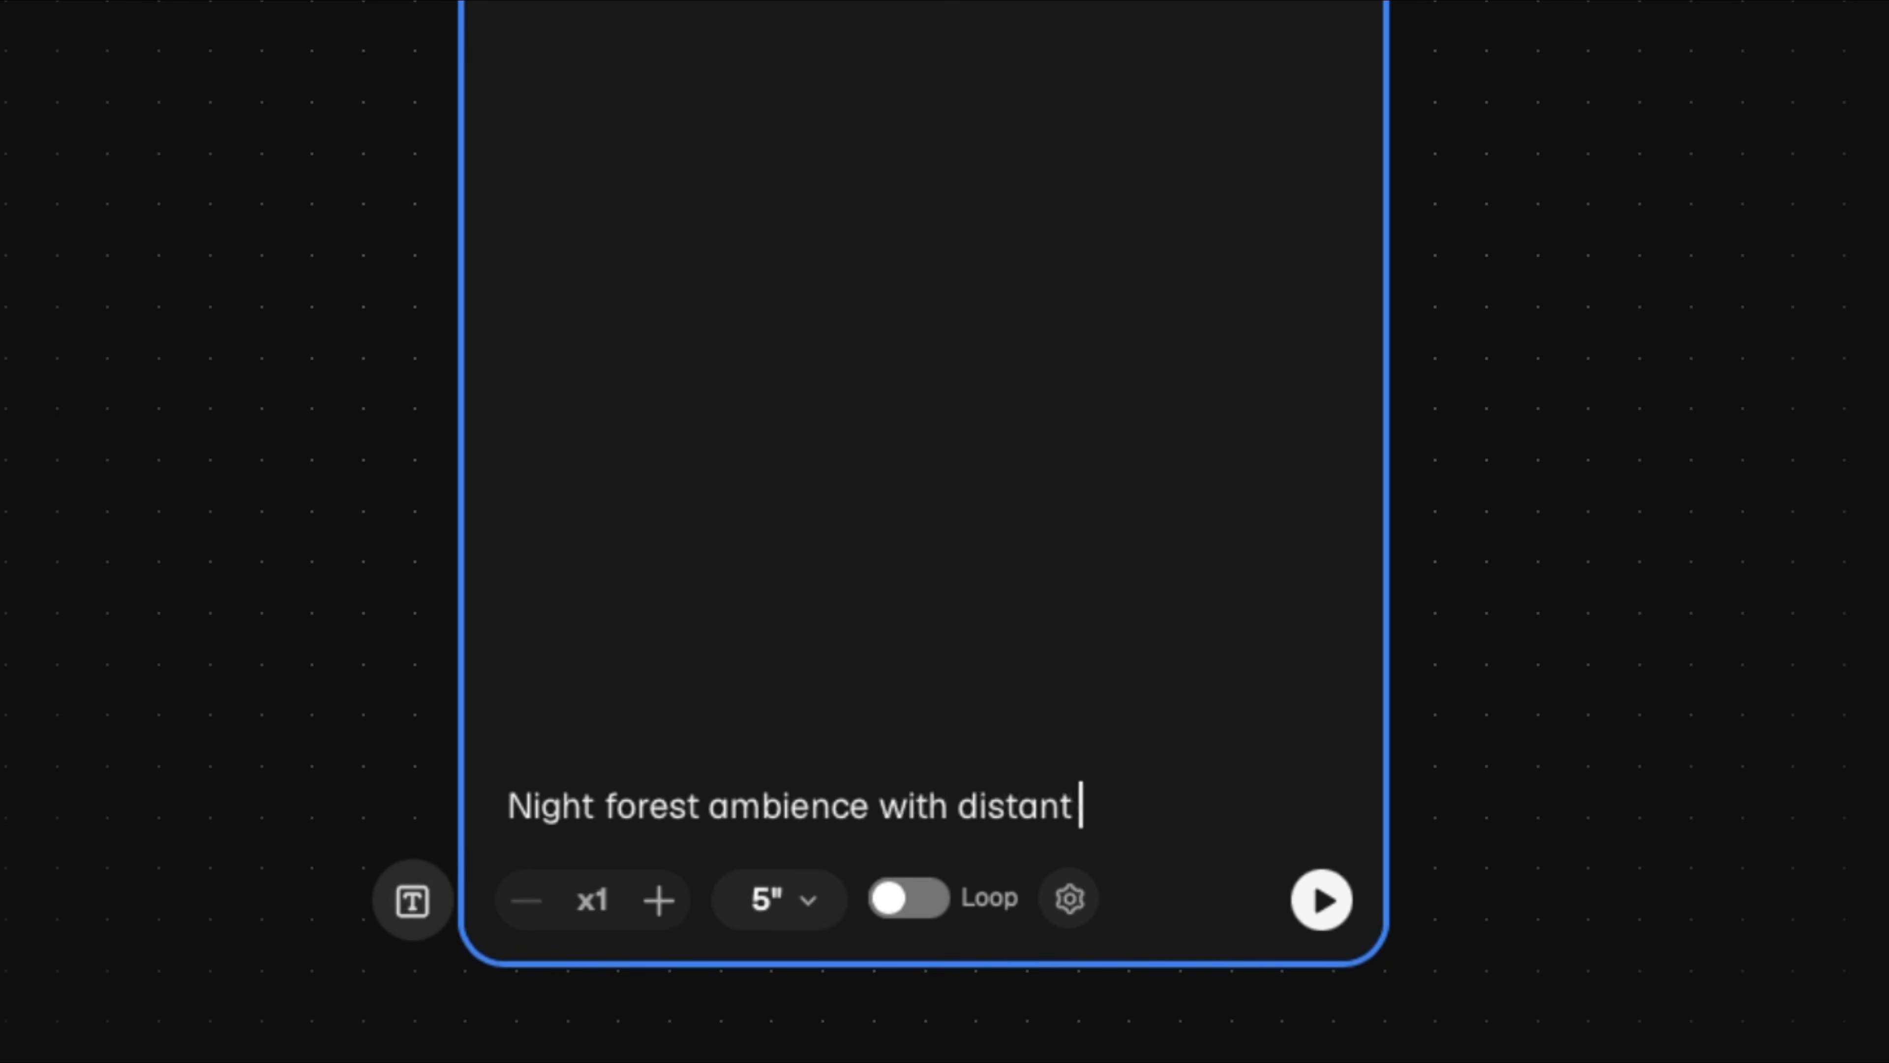
{"action": "type", "text": " owls, insects, soft wind, and moving branches. Natu"}
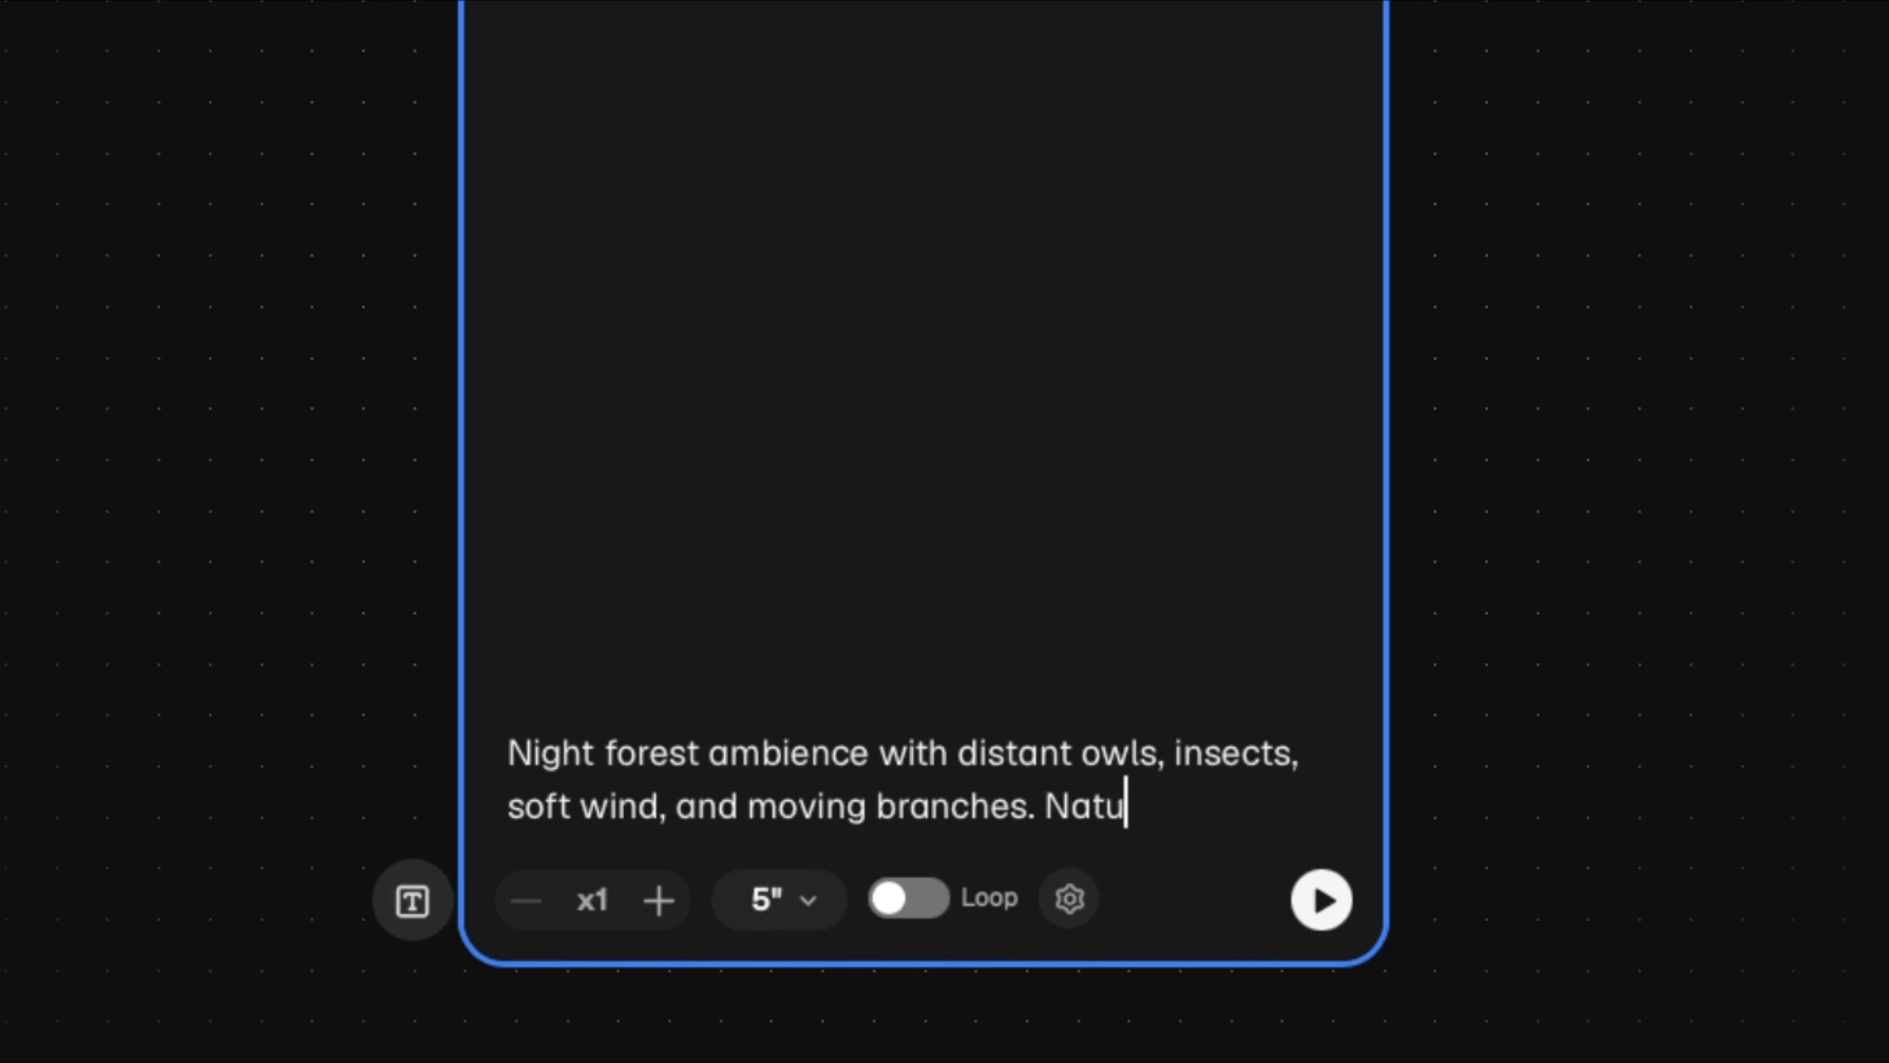
{"action": "type", "text": "ral and subtle. No music or voices."}
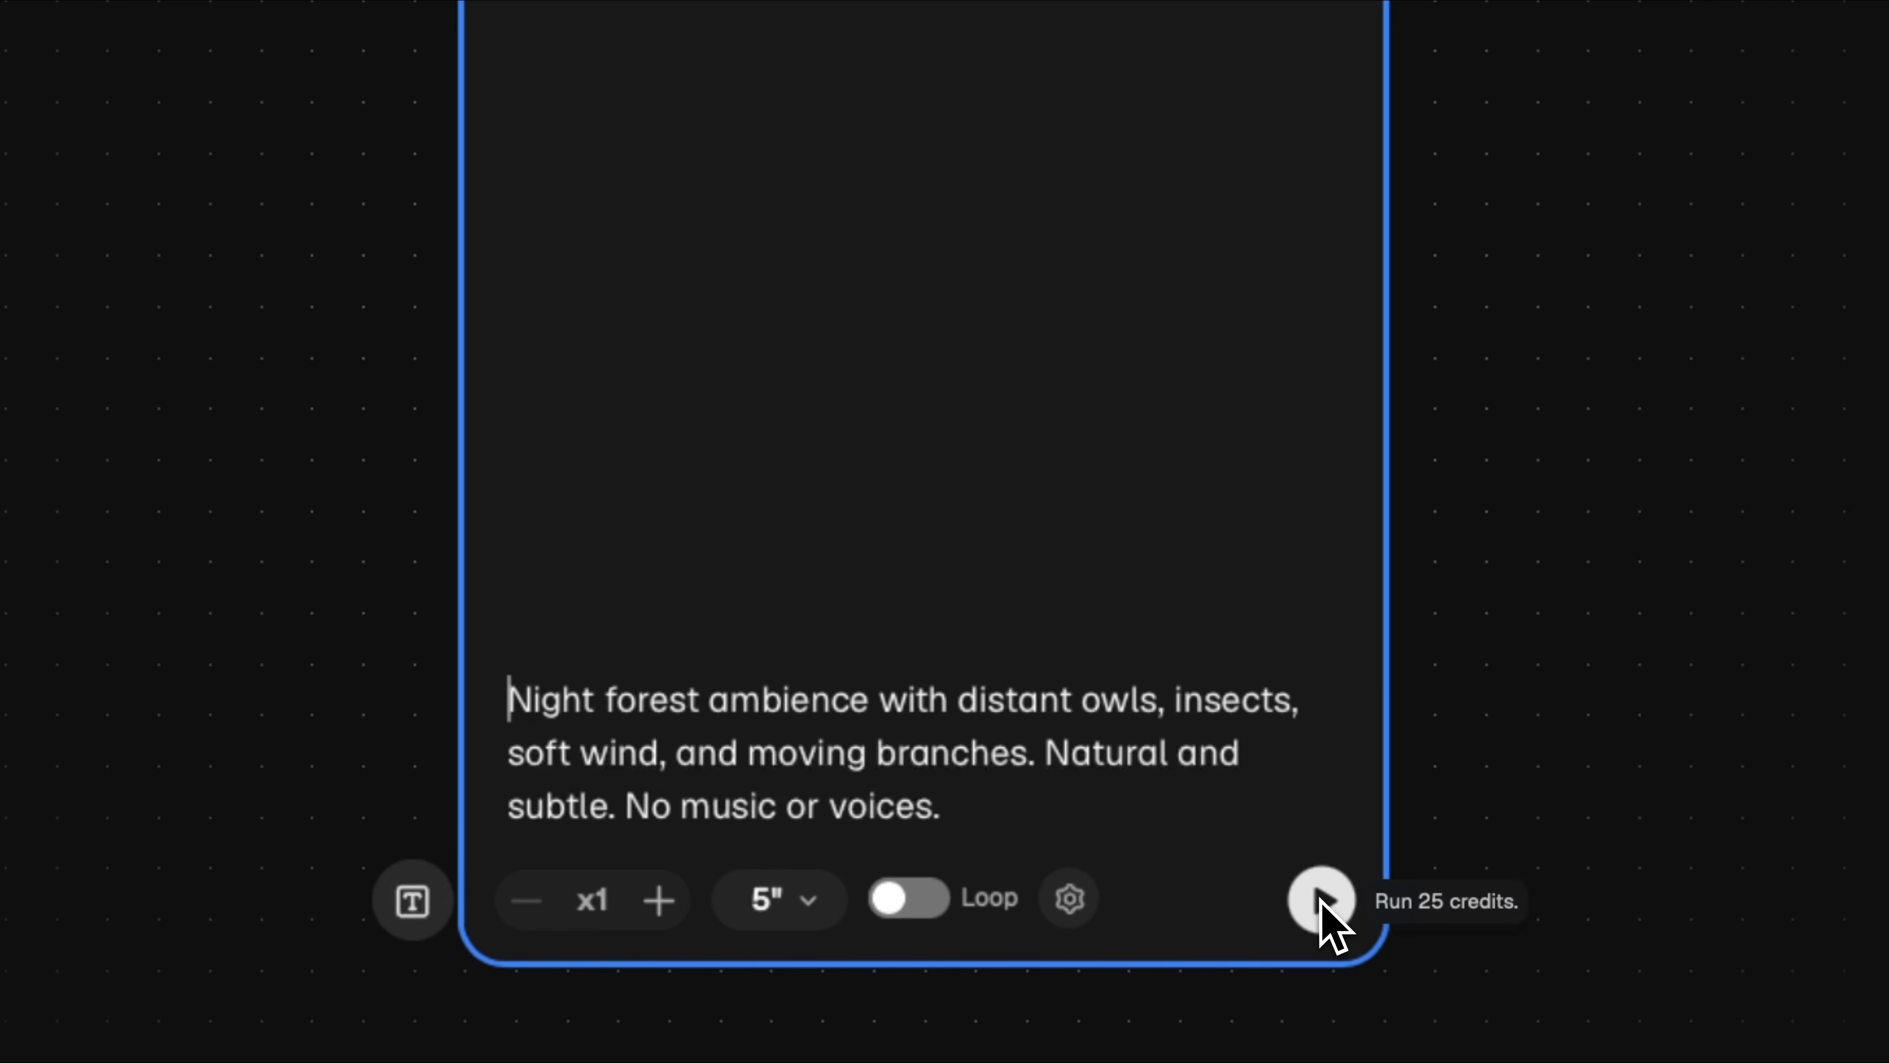
- Generate the night forest sound effect and play it back
{"action": "left_click", "coordinate": [1322, 898]}
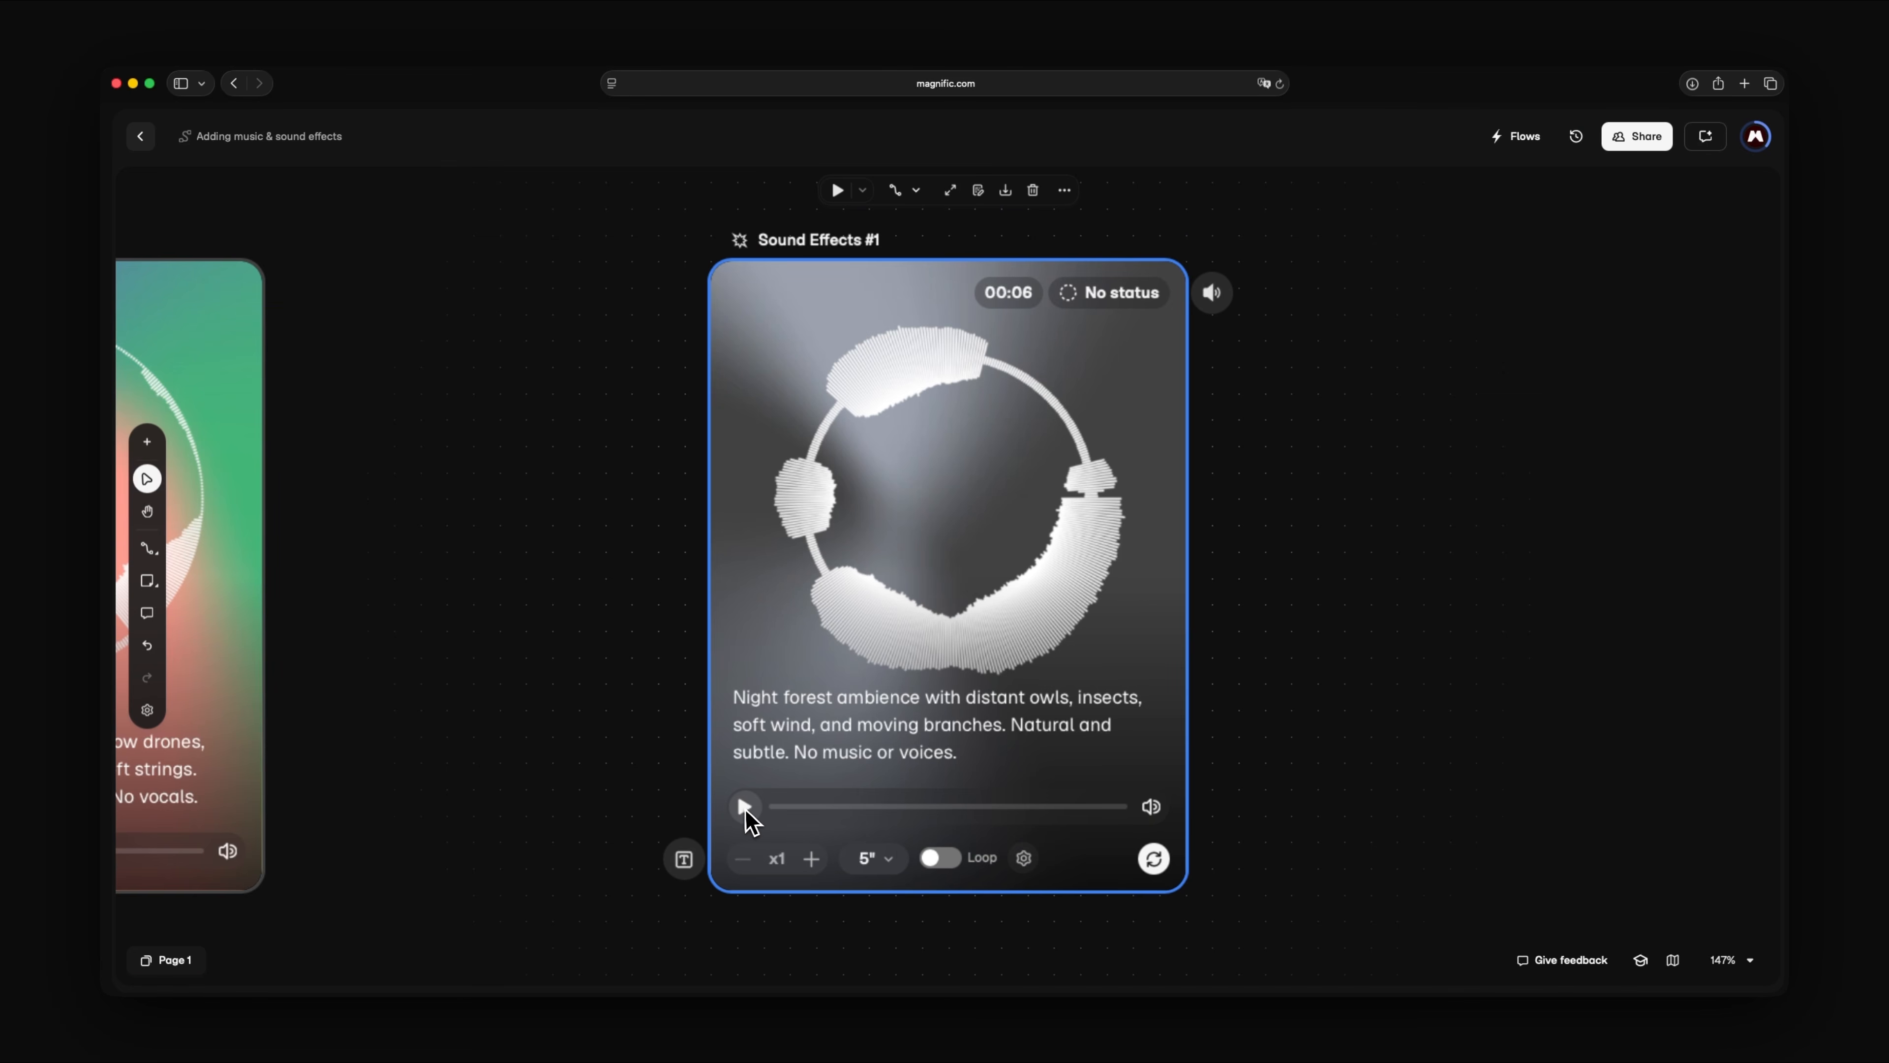
{"action": "left_click", "coordinate": [745, 810]}
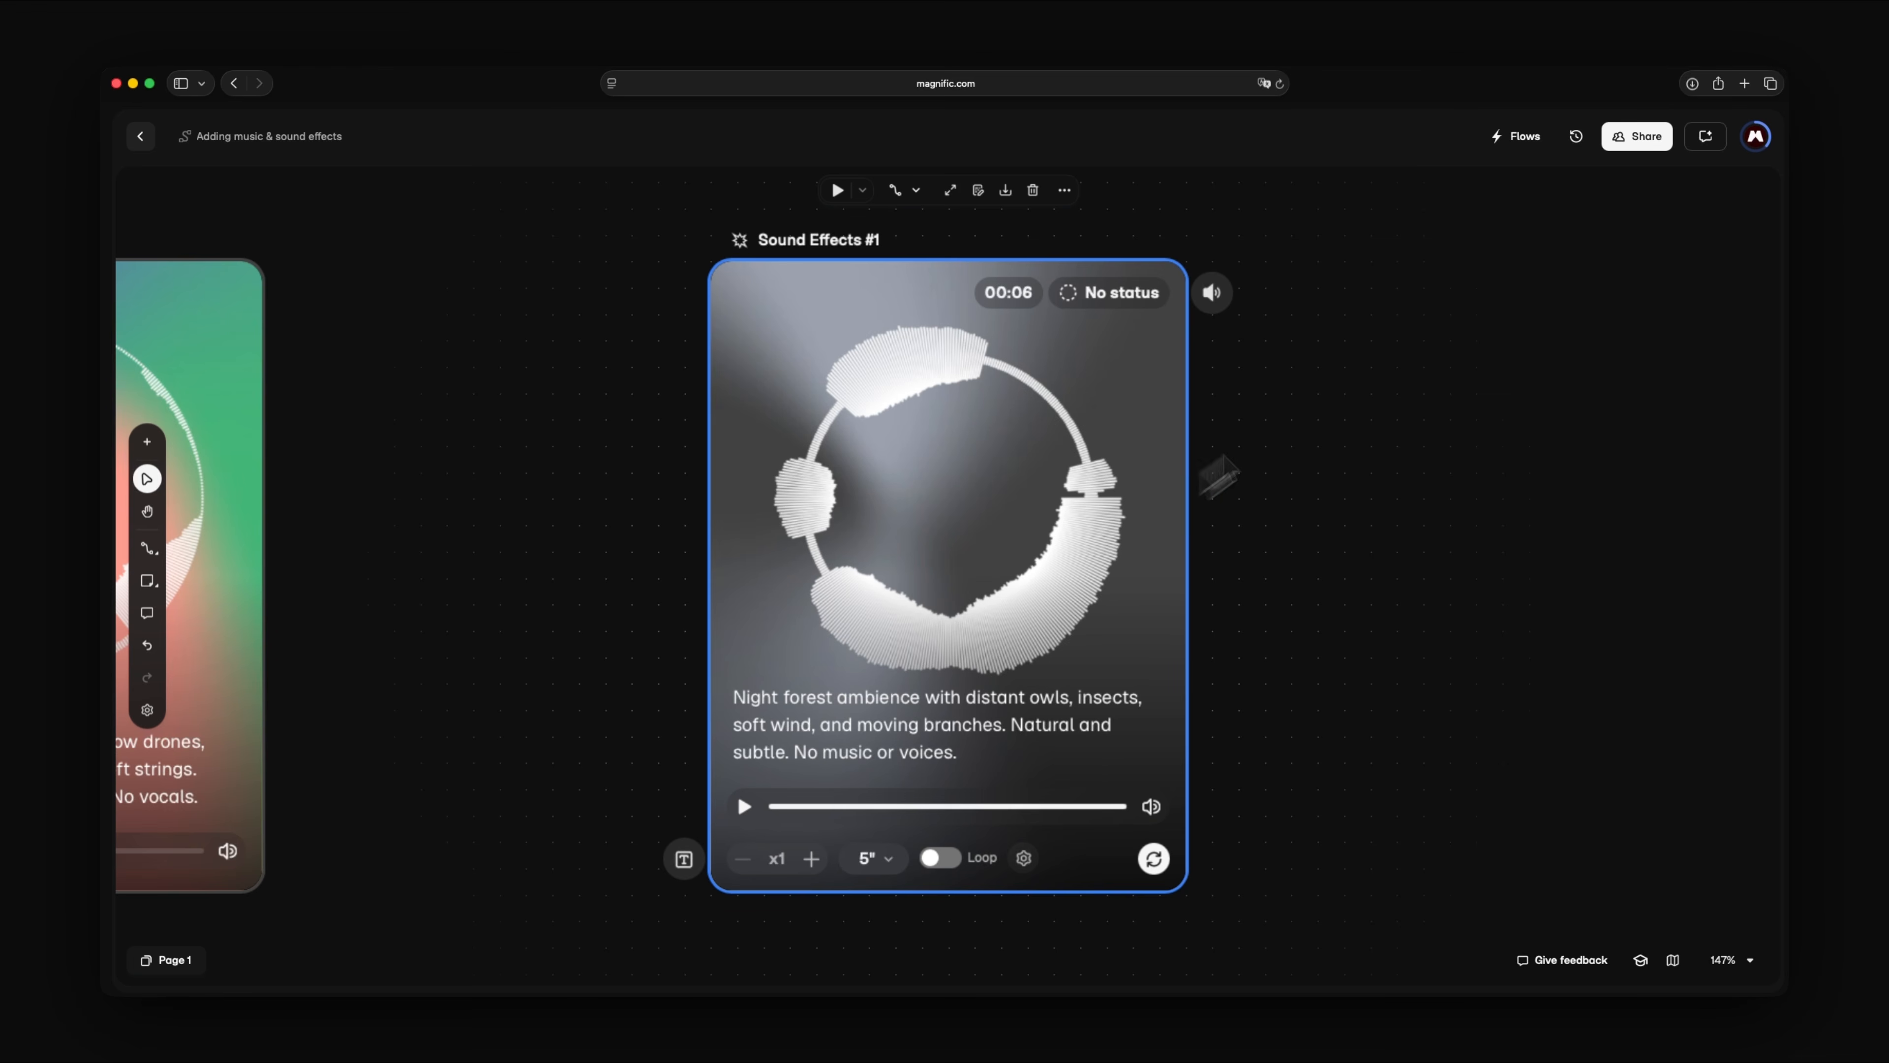
- Add a 10-second Sound Effects node prompted "Eerie woodland ambience with distant crows, an owl call, rustling leaves, and creaking branches. Sparse and unsettling. No music or voices."
{"action": "double_click", "coordinate": [1366, 364]}
{"action": "left_click", "coordinate": [1463, 506]}
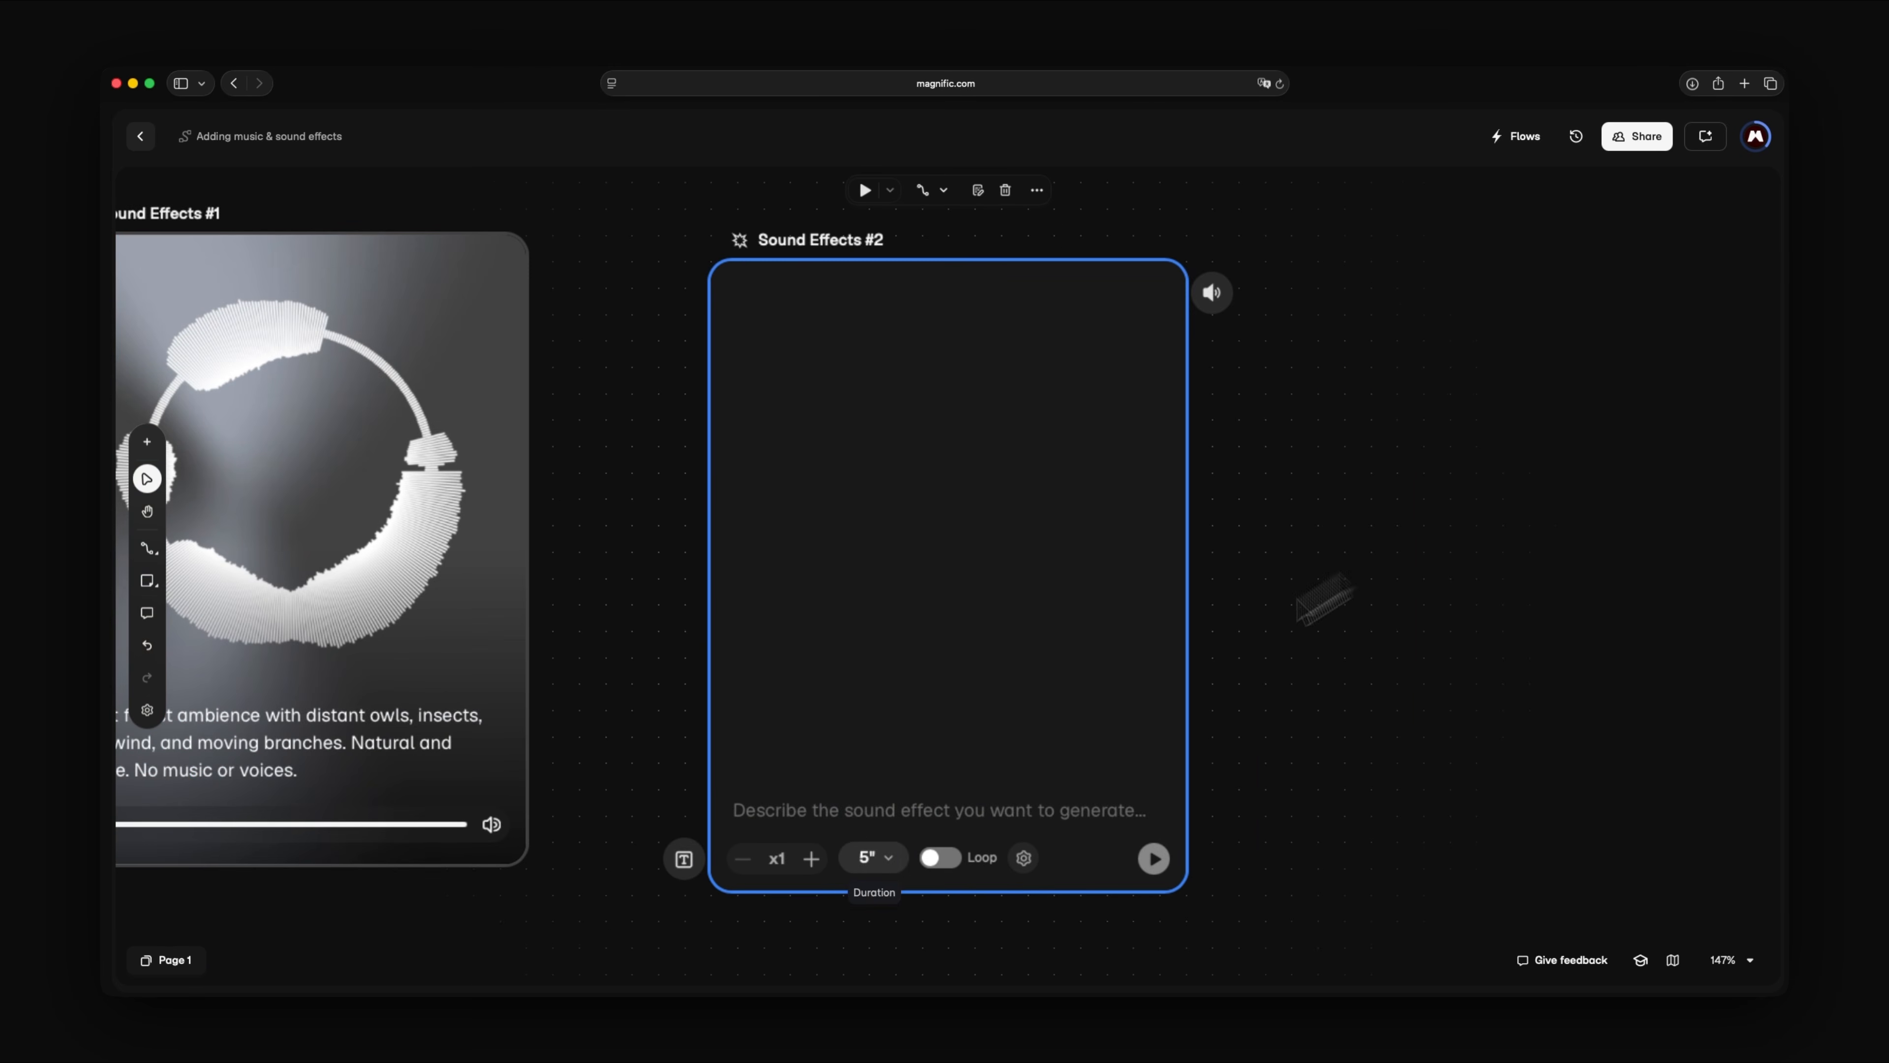
{"action": "left_click", "coordinate": [889, 857]}
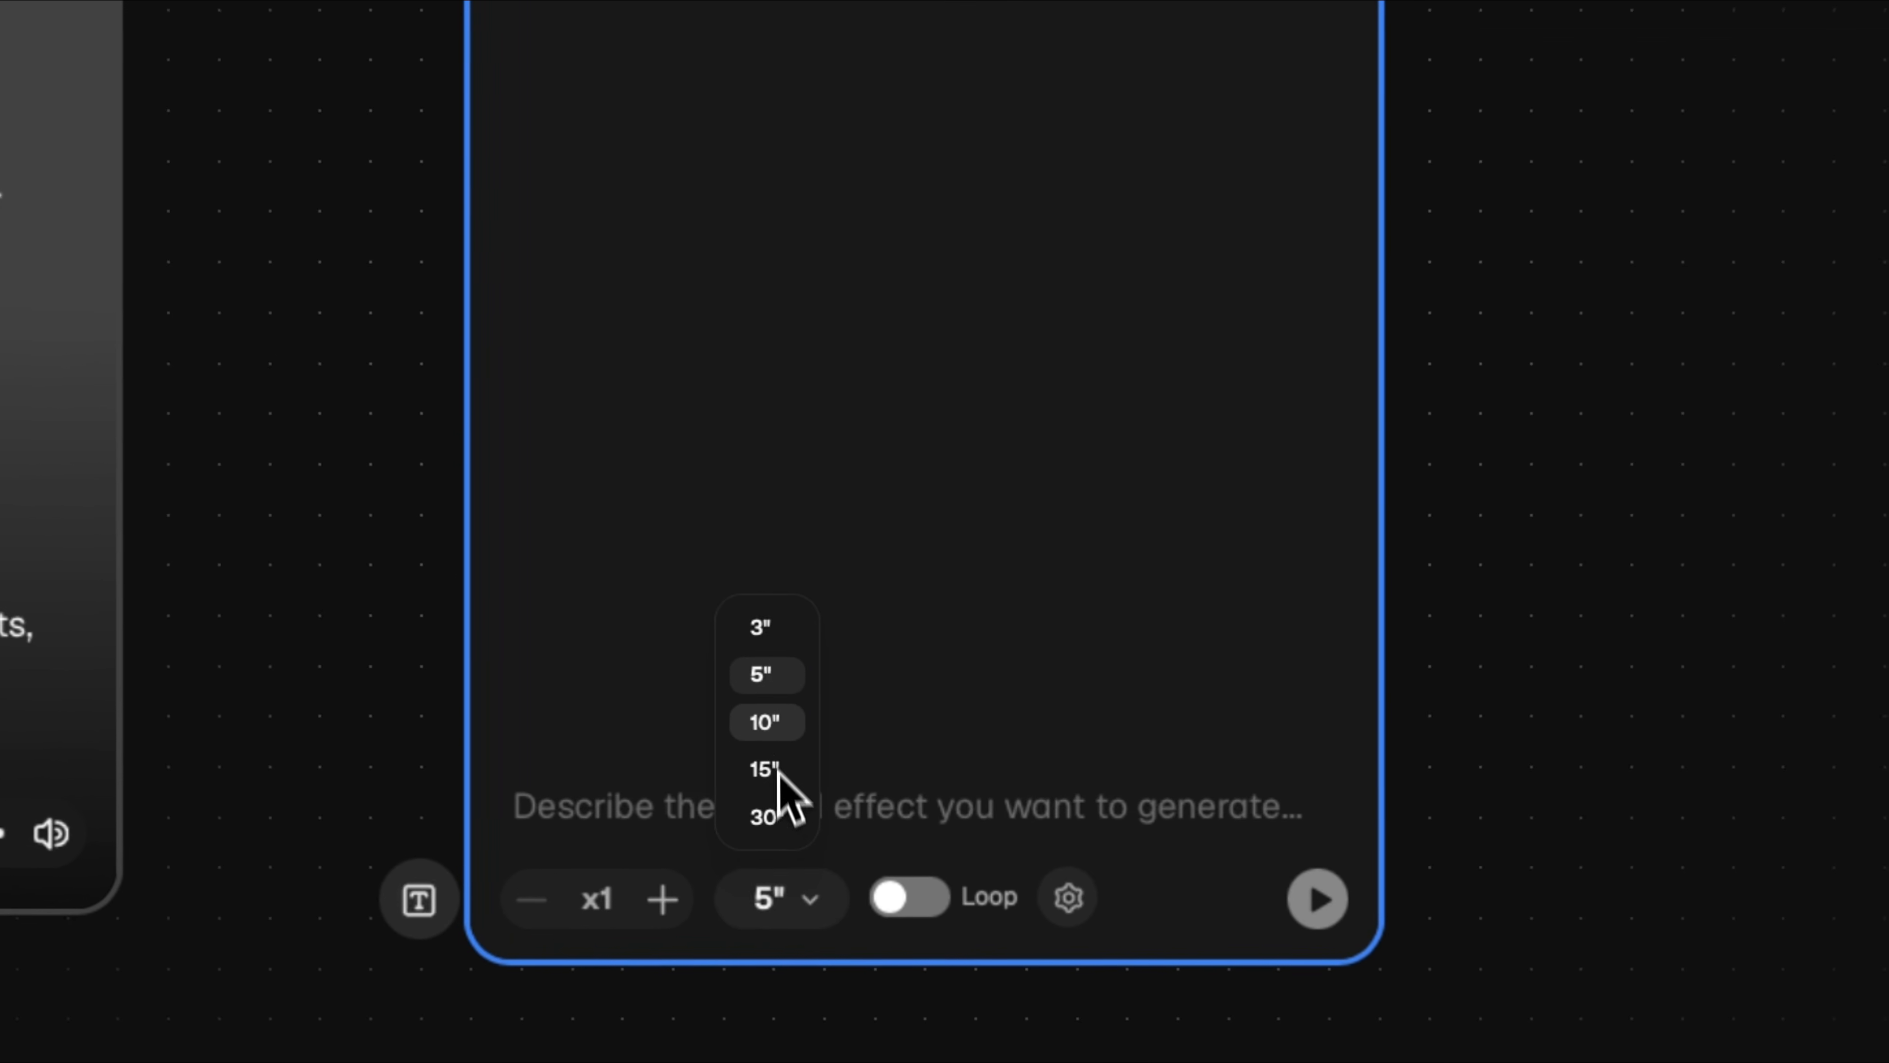
{"action": "left_click", "coordinate": [787, 729]}
{"action": "left_click", "coordinate": [571, 812]}
{"action": "type", "text": "Eerie woodland ambience "}
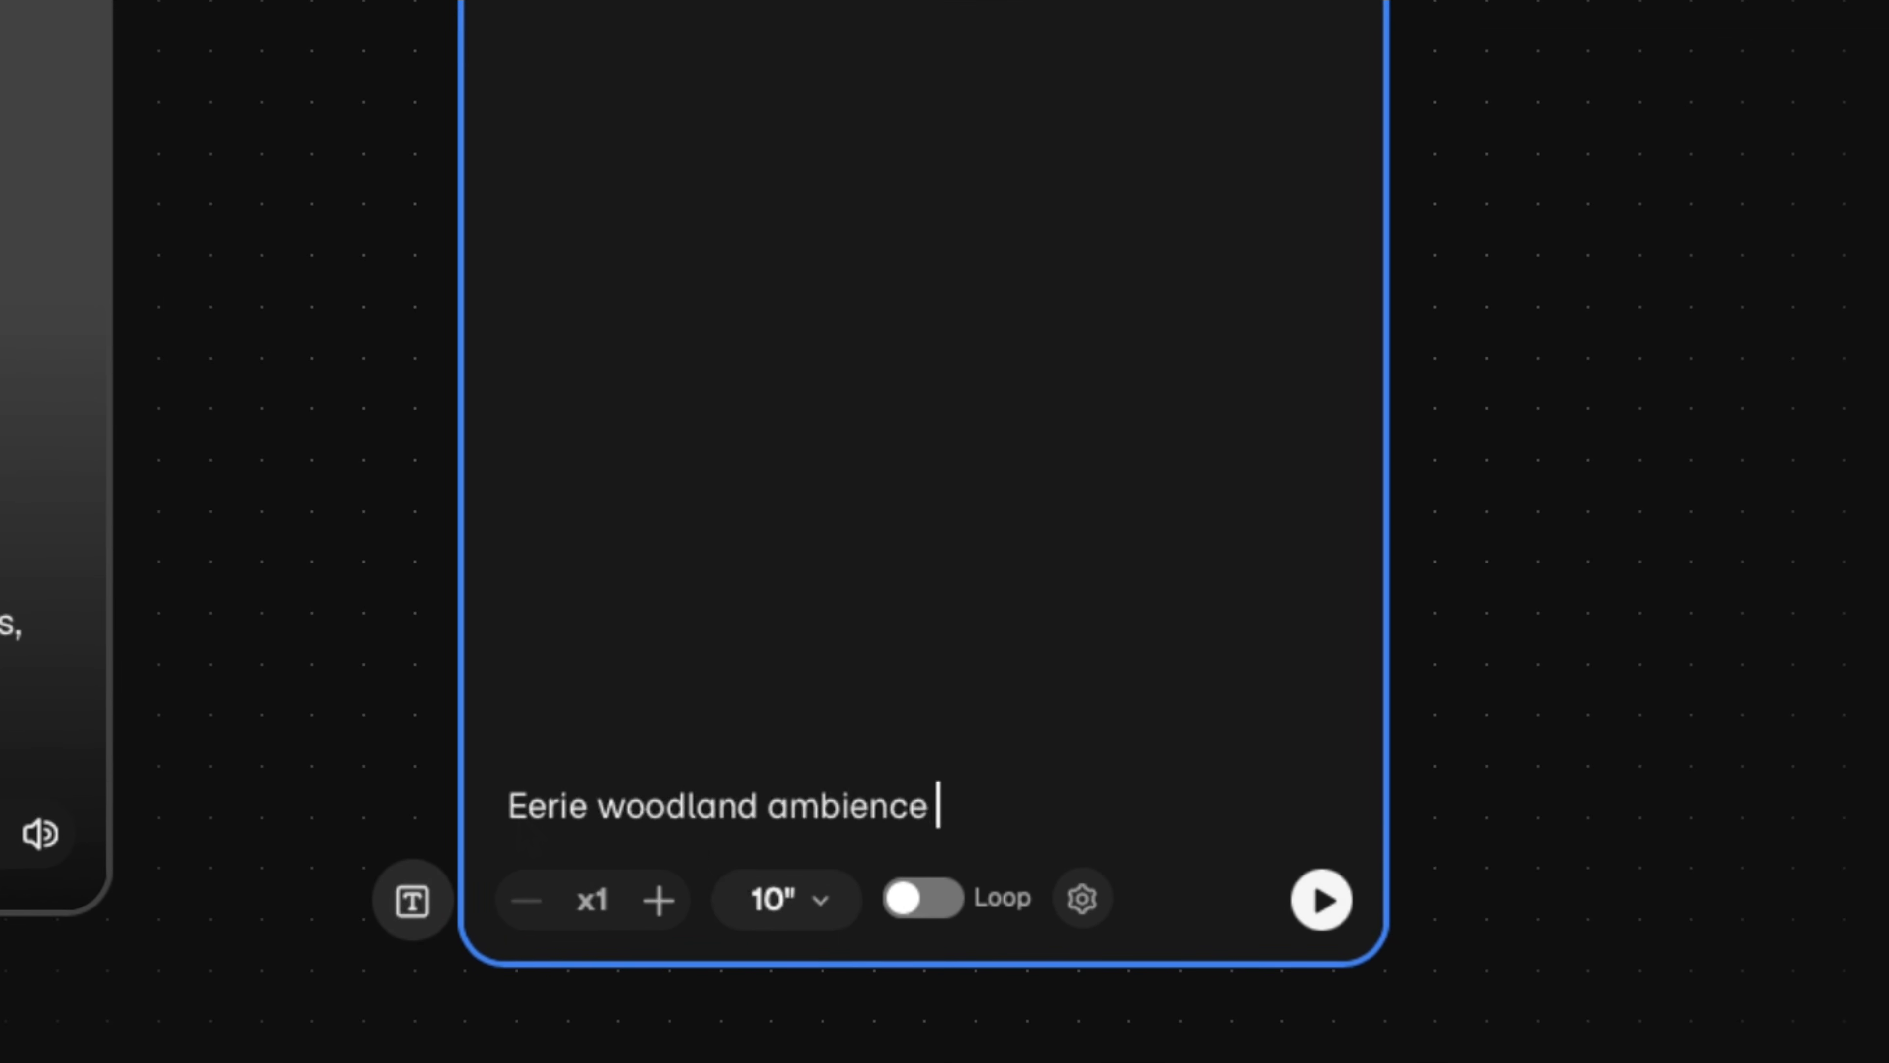
{"action": "type", "text": "with distant crows, an owl call, rustling leaves, and creaking branches. Sparse and unsettling. No music or voices."}
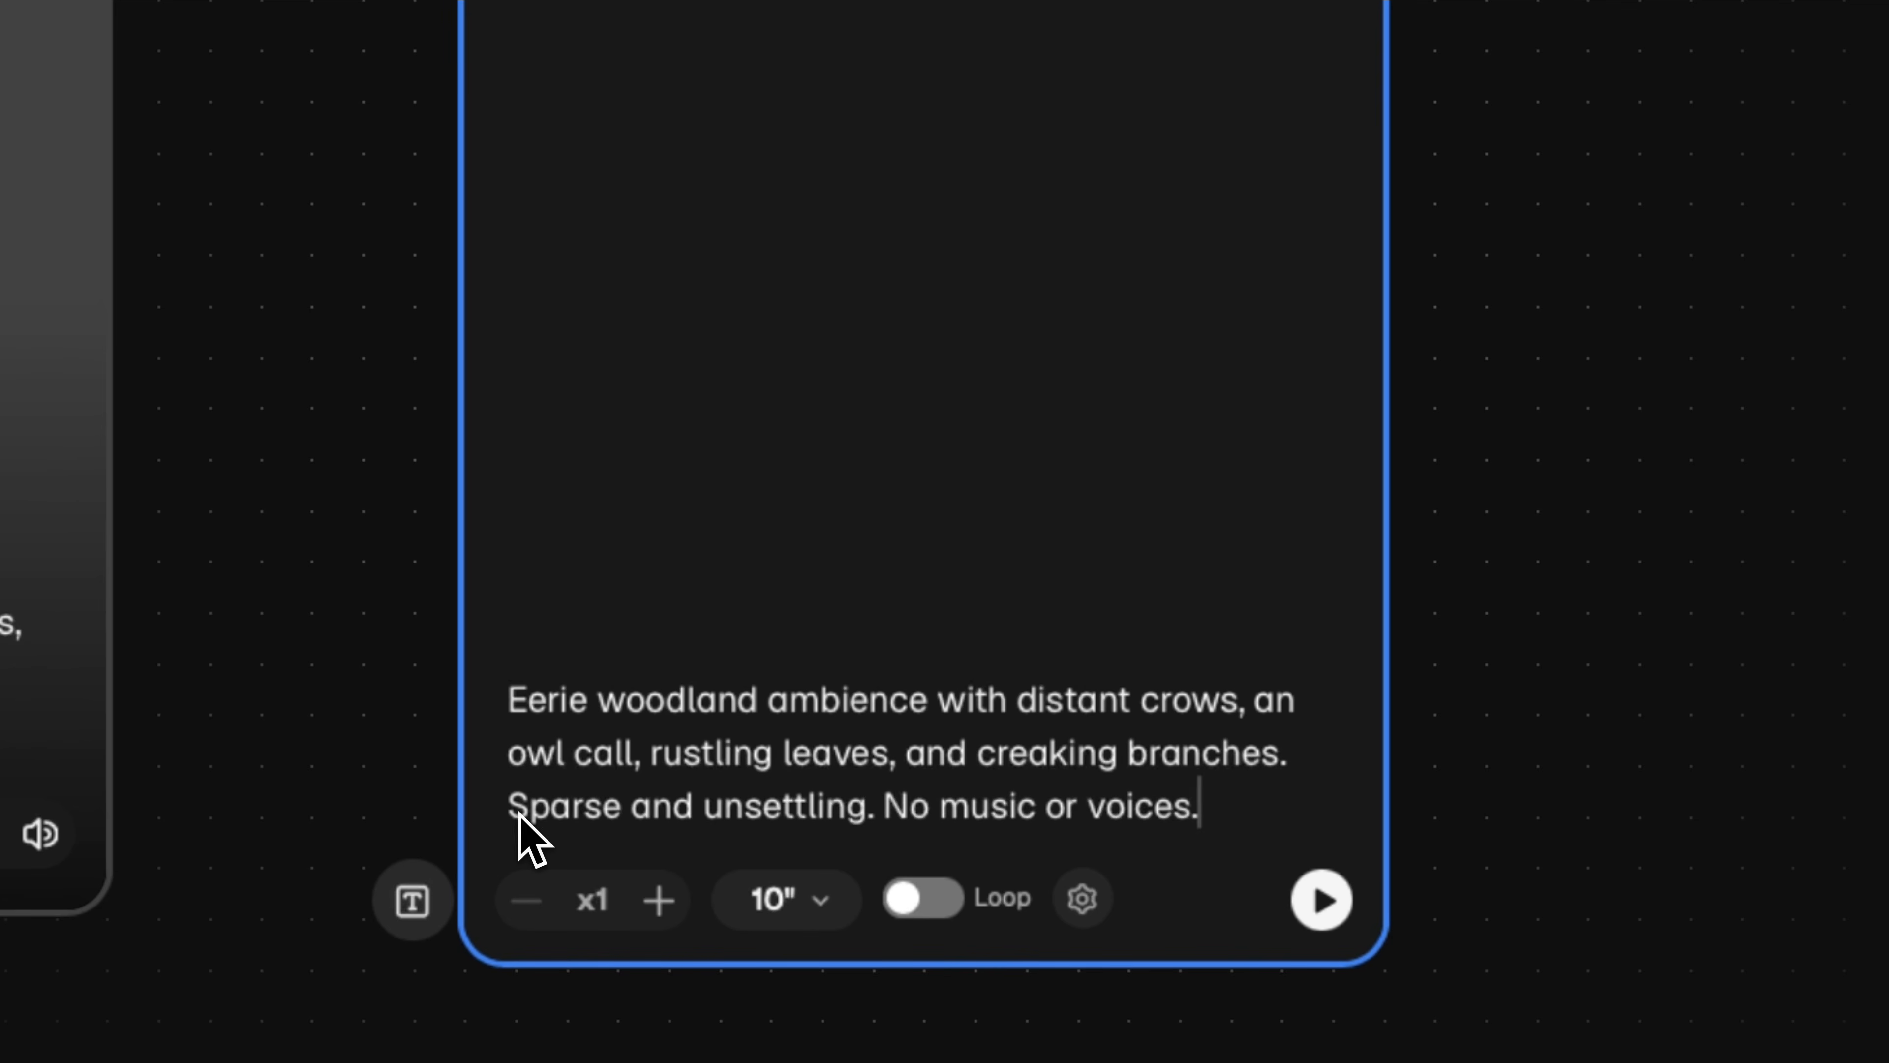
- Generate the eerie woodland sound effect and play it back
{"action": "left_click", "coordinate": [1321, 900]}
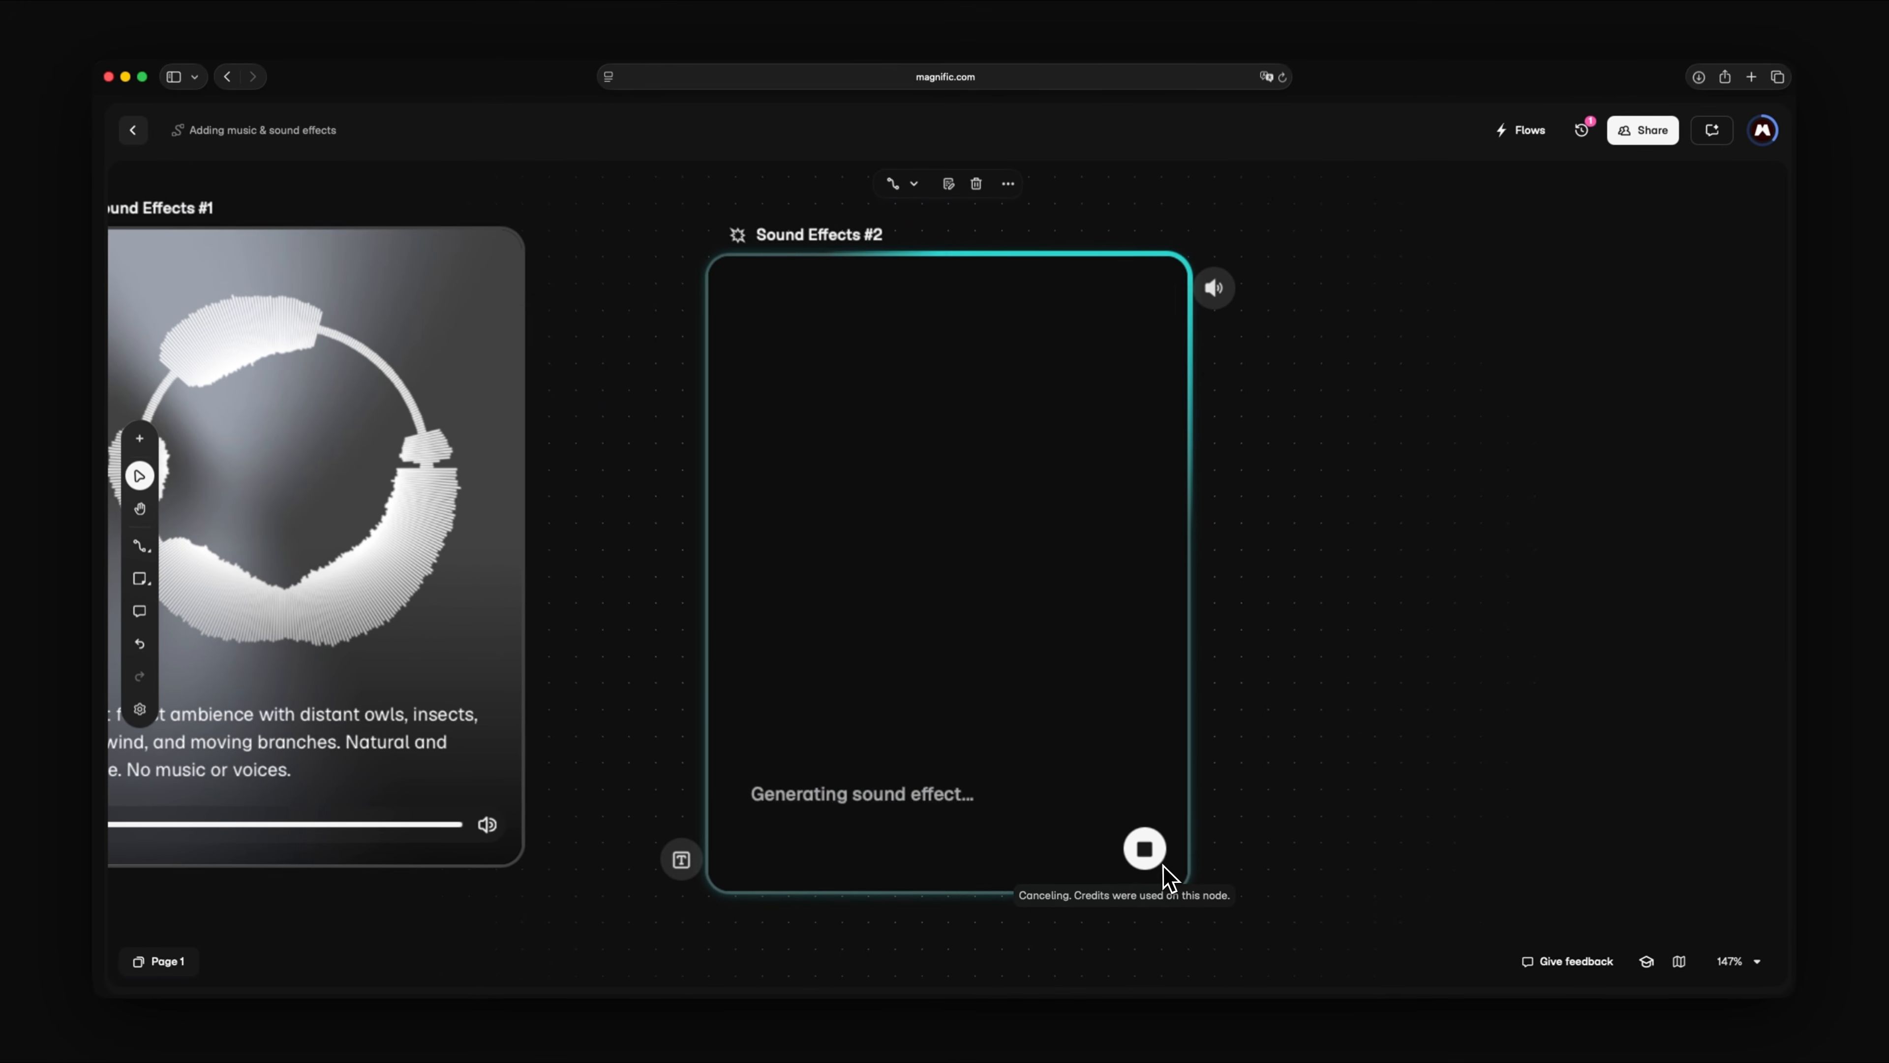
{"action": "left_click", "coordinate": [742, 805]}
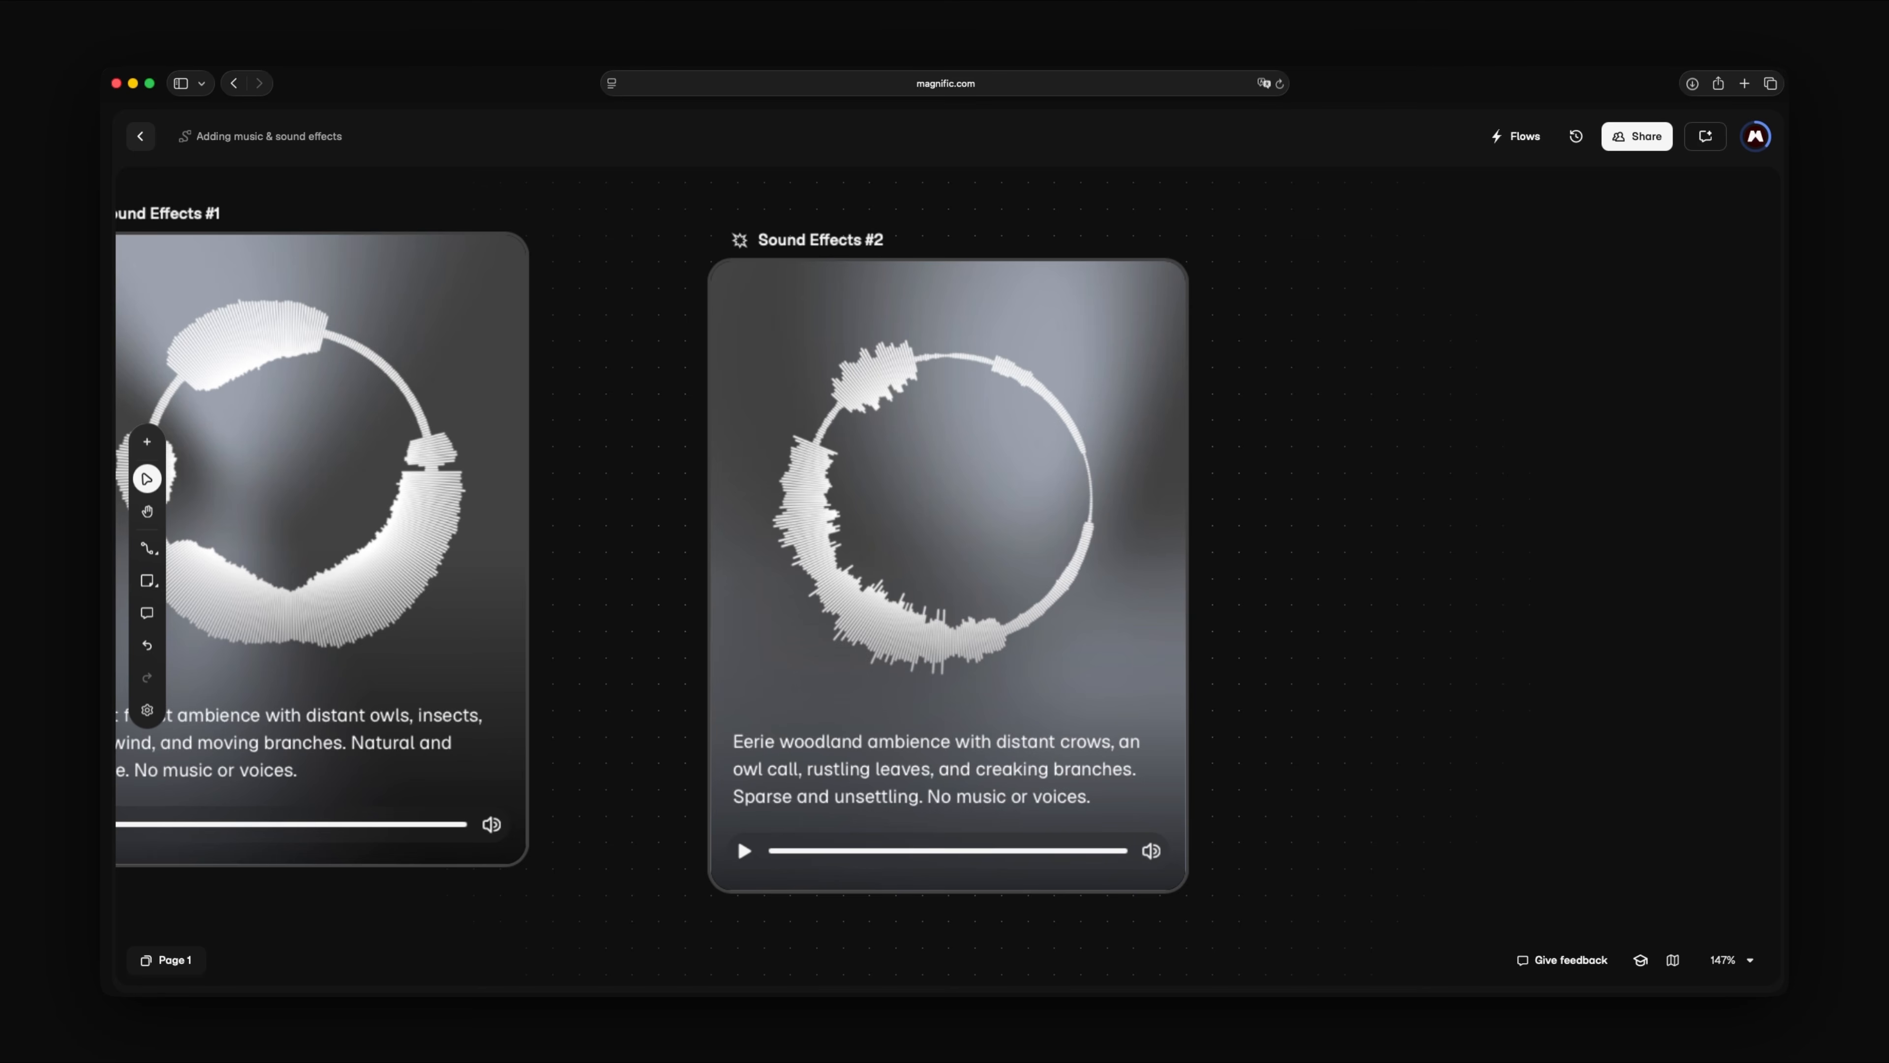
{"action": "key", "text": "shift+1"}
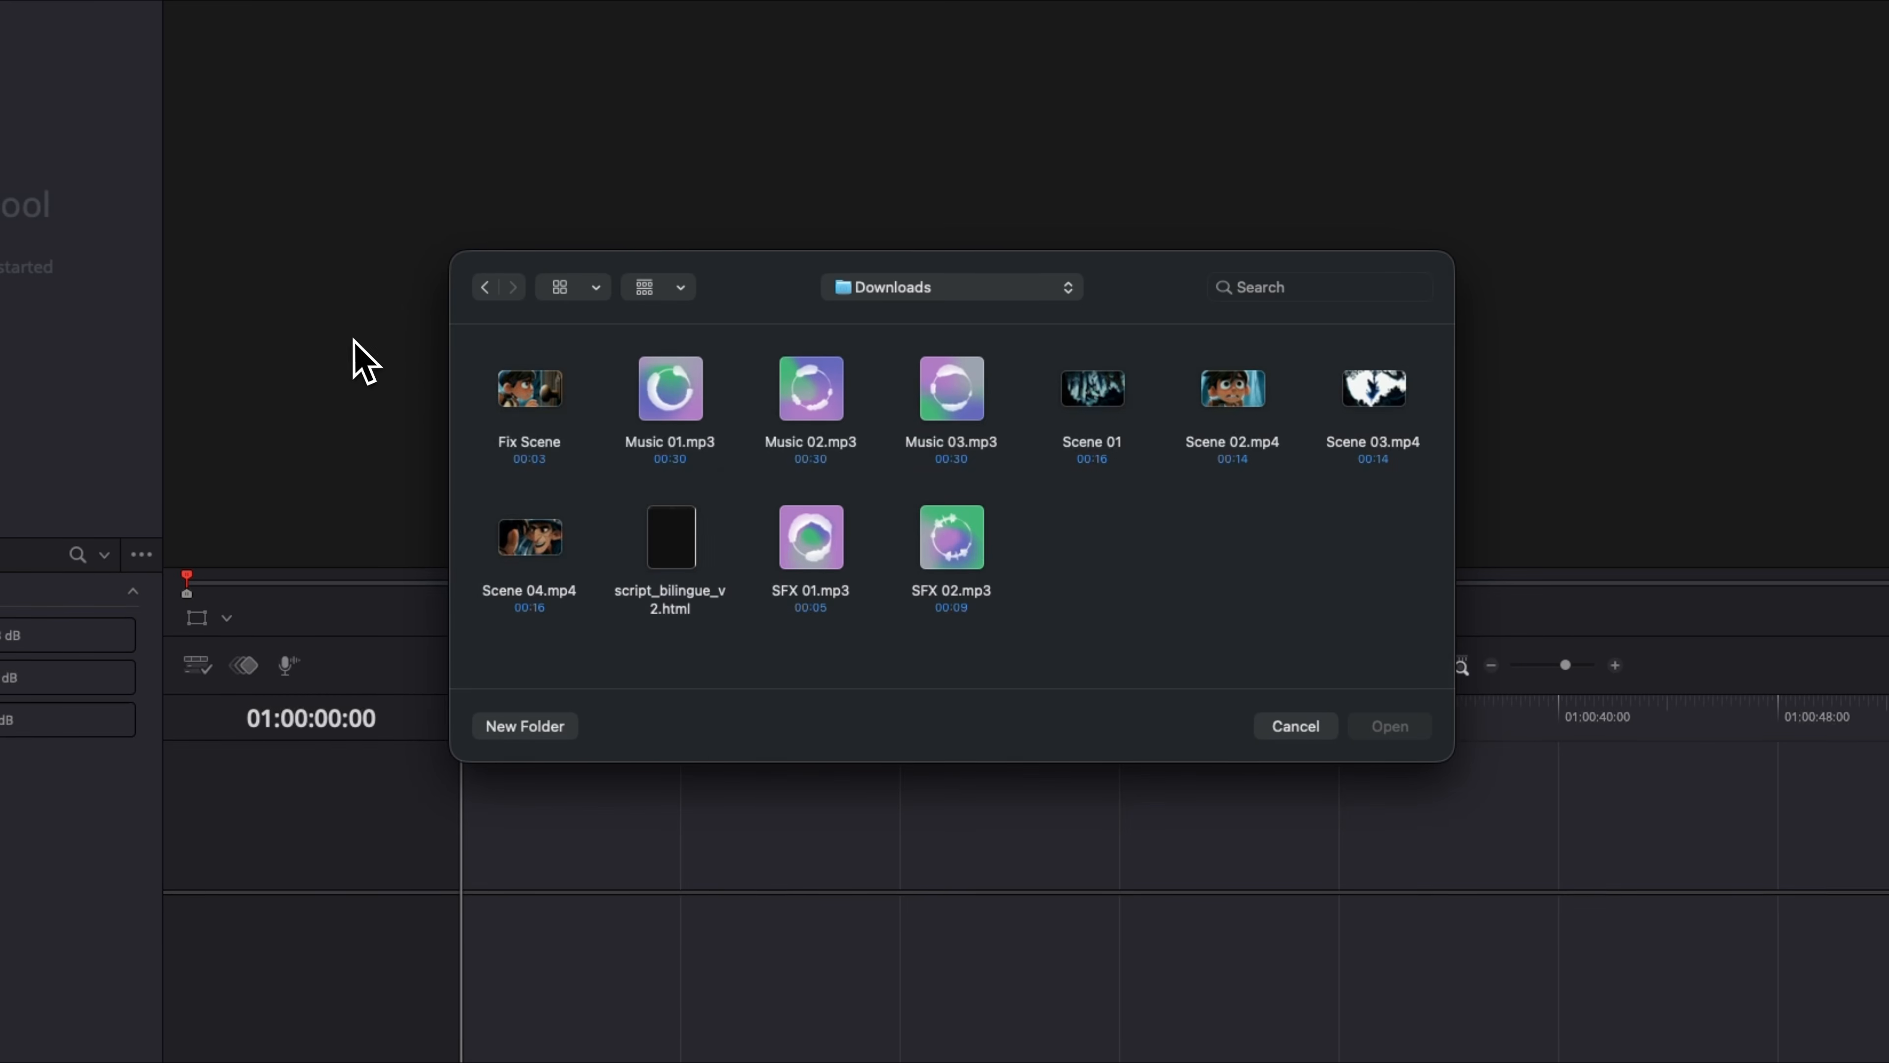
- Switch to DaVinci Resolve and import all the scene, music and sound effect files from the Downloads folder
{"action": "left_click_drag", "start_coordinate": [461, 348], "coordinate": [1415, 679]}
{"action": "left_click", "coordinate": [1389, 726]}
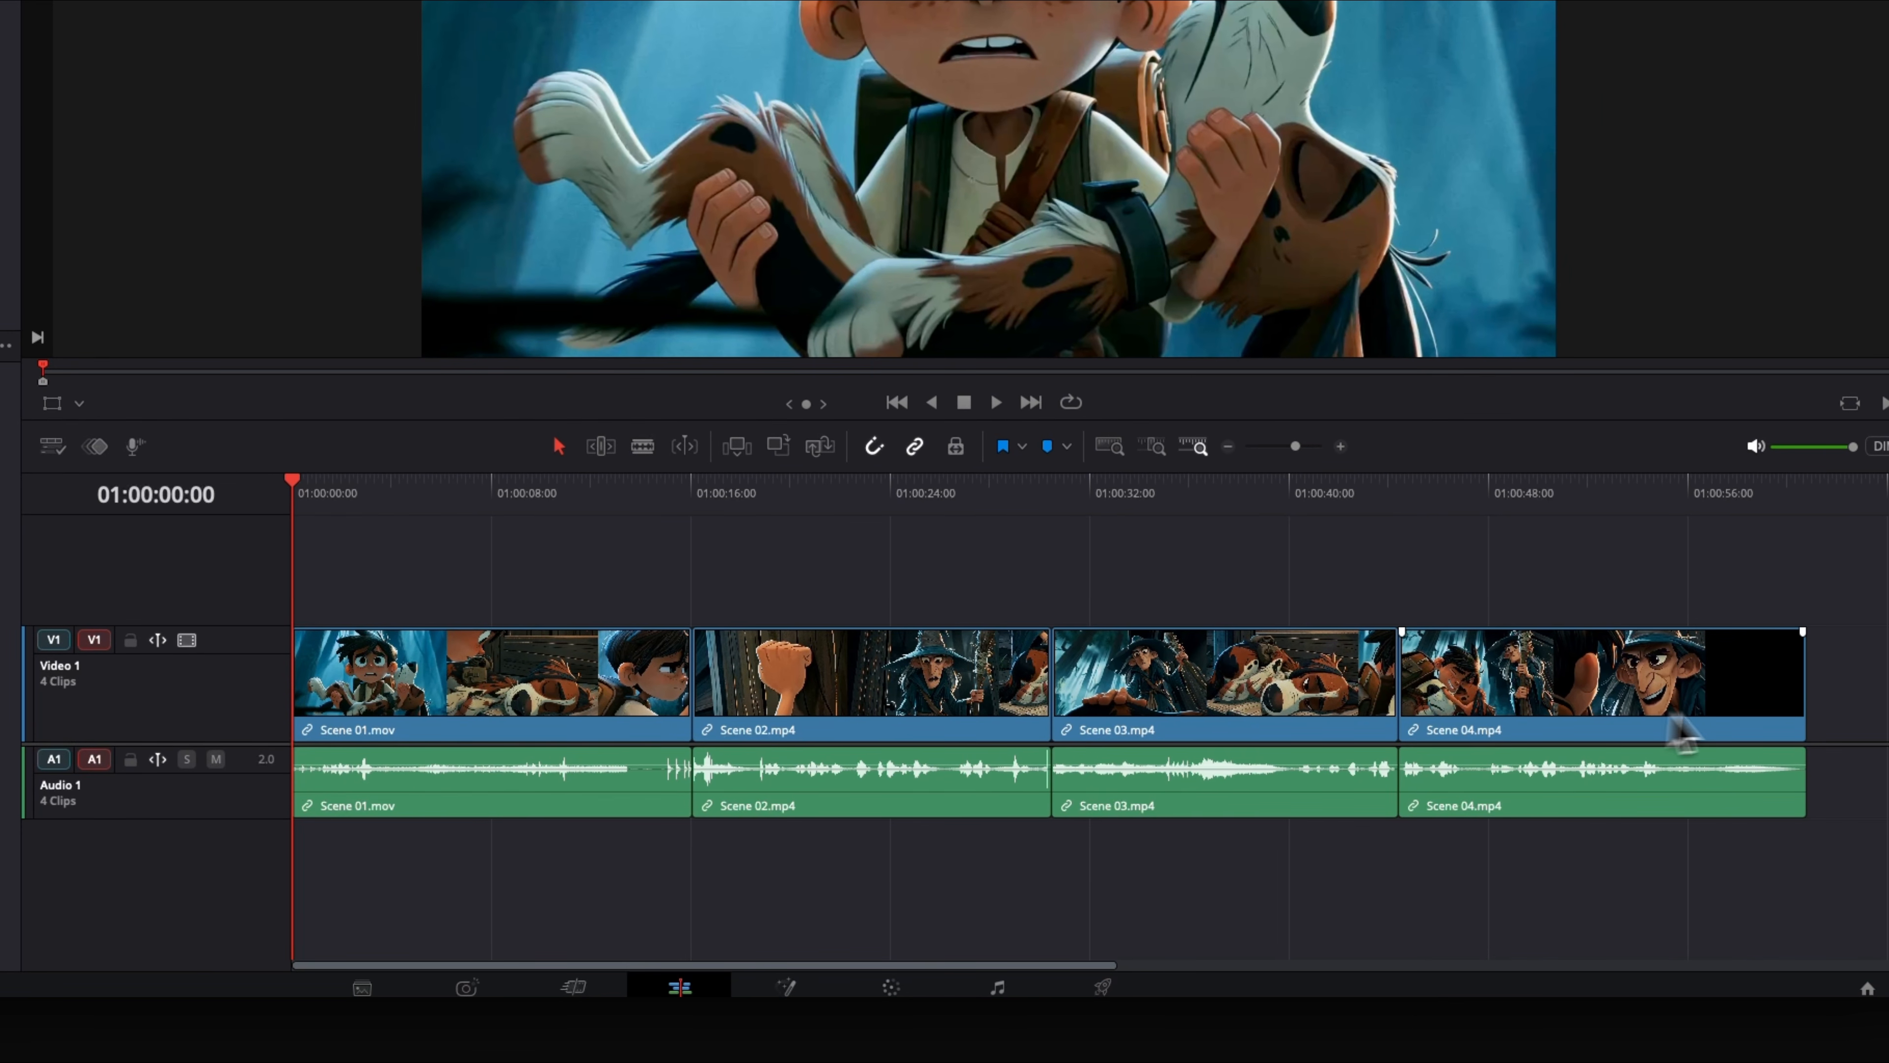
- Trim the end of Scene 04 to about 01:00:56 and place Fix Scene.mov over the end of Scene 01 on Video 1
{"action": "left_click_drag", "start_coordinate": [1803, 718], "coordinate": [1687, 771]}
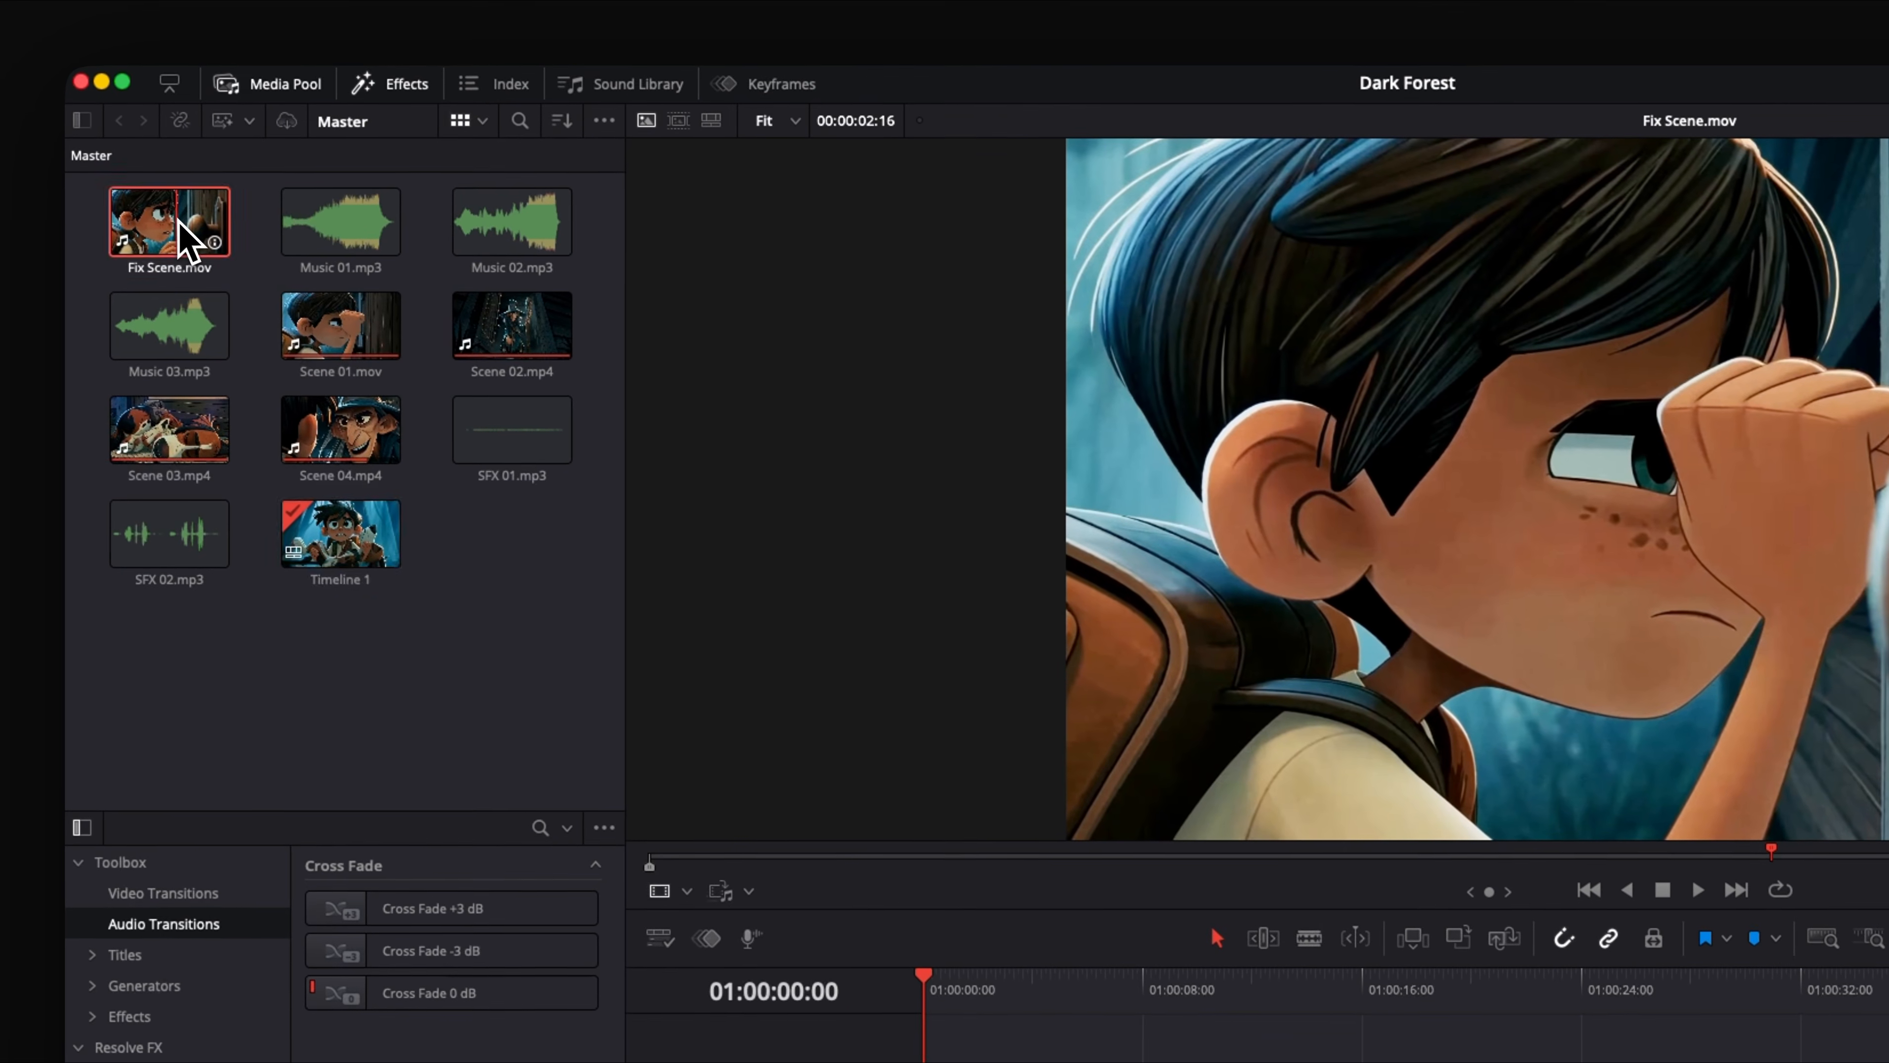
{"action": "left_click_drag", "start_coordinate": [182, 236], "coordinate": [1345, 1057]}
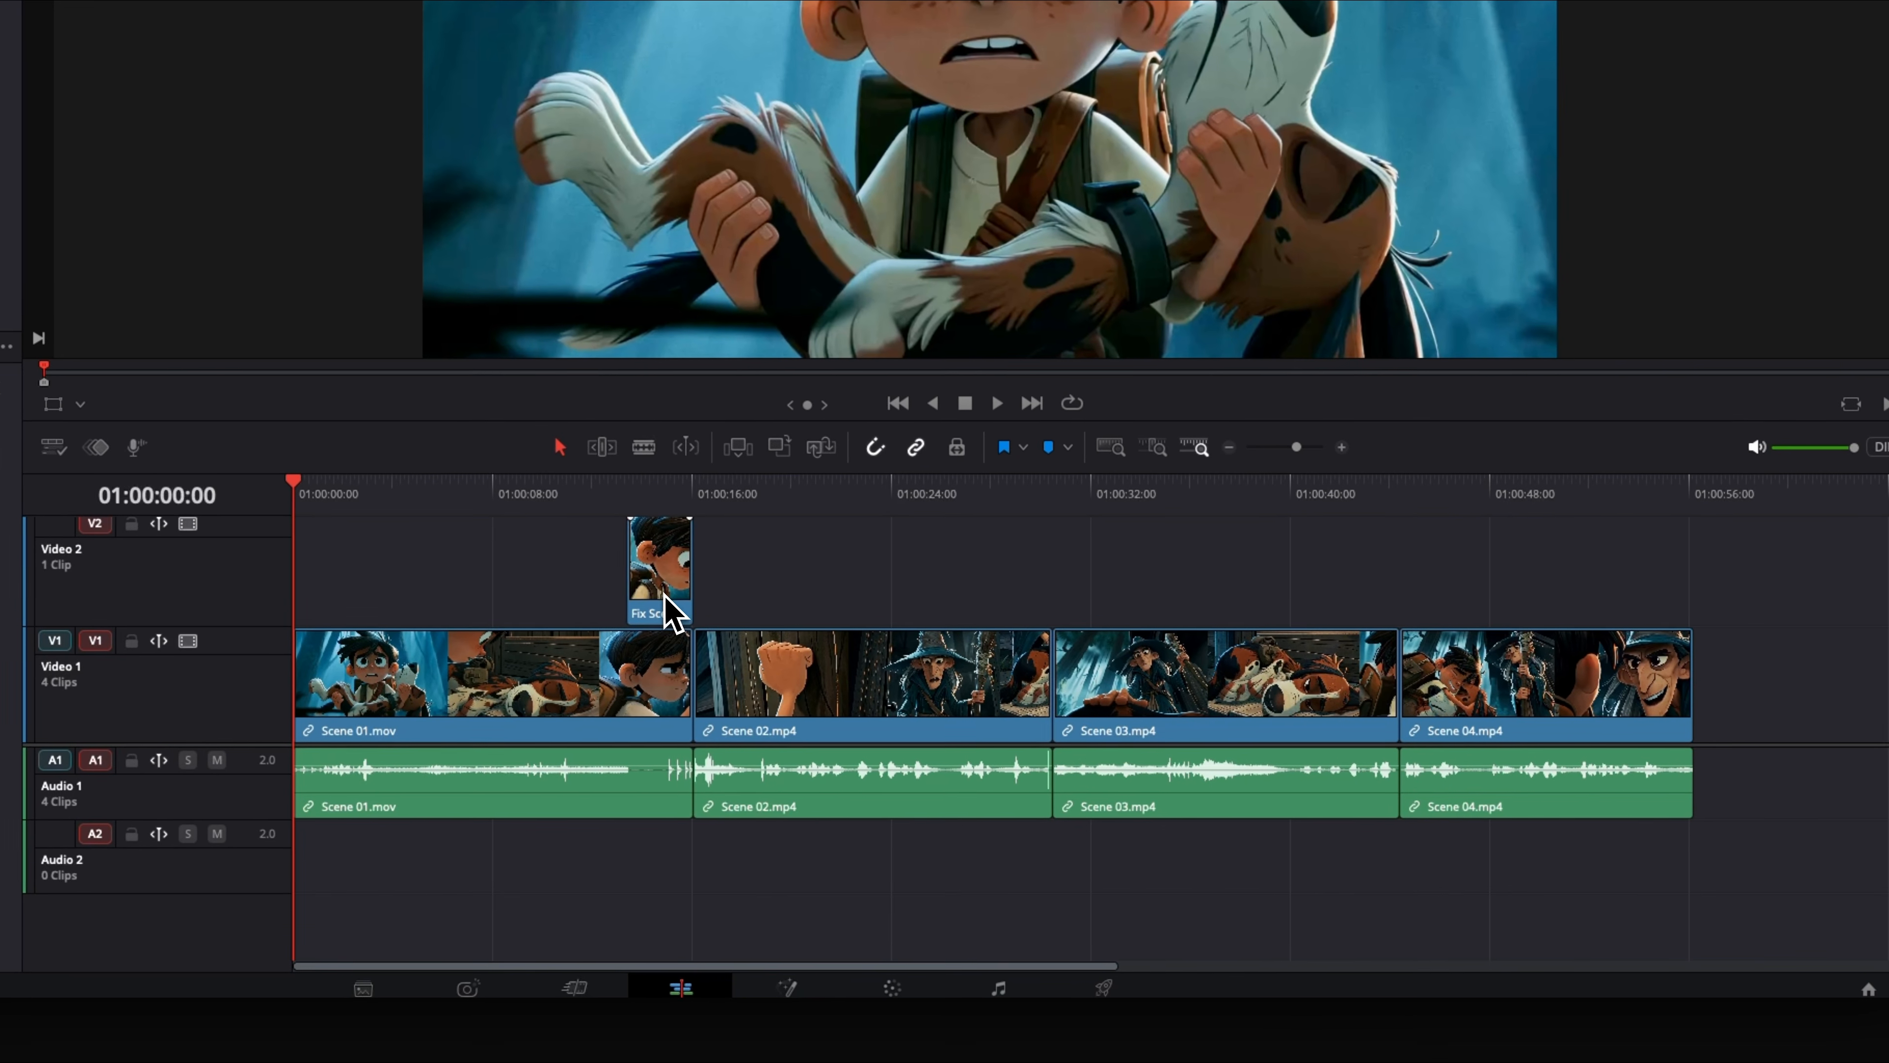
{"action": "left_click_drag", "start_coordinate": [665, 595], "coordinate": [664, 683]}
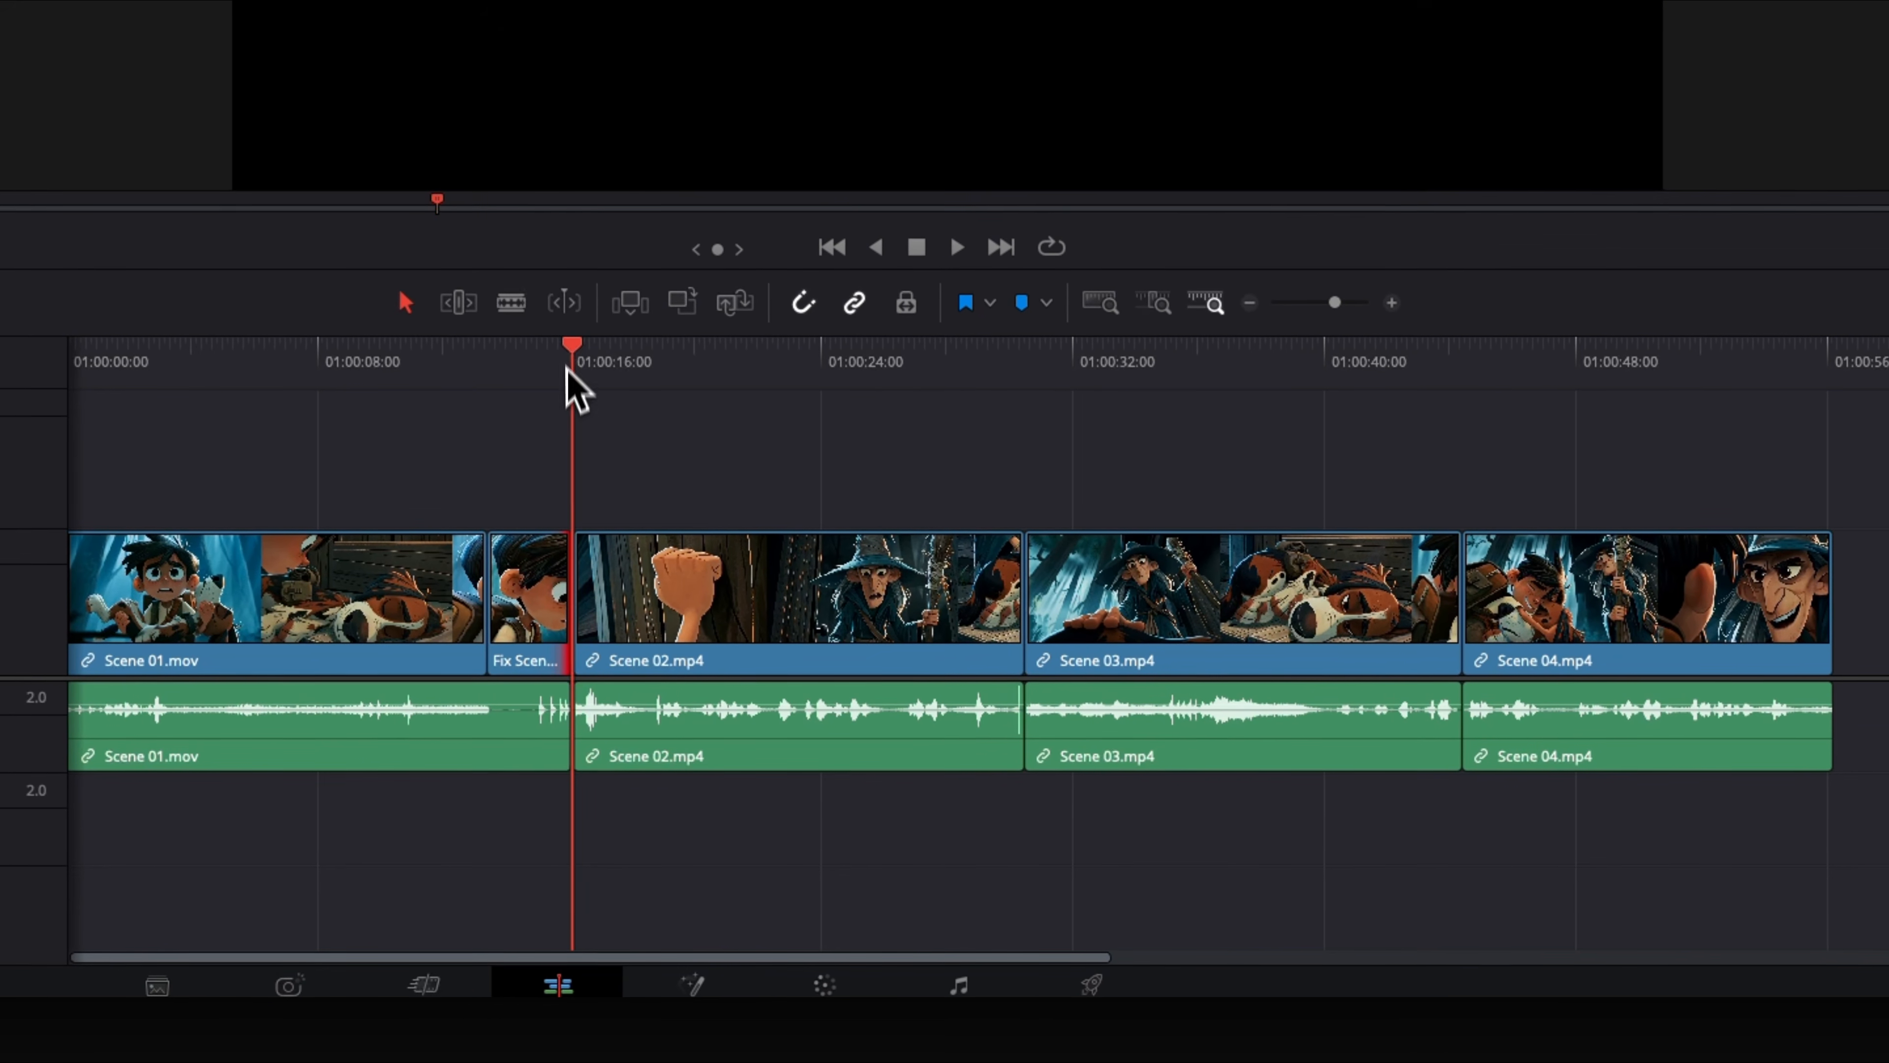
- Fine-tune the cut between Fix Scene and Scene 02 and play across it
{"action": "left_click_drag", "start_coordinate": [582, 378], "coordinate": [559, 383]}
{"action": "left_click_drag", "start_coordinate": [603, 504], "coordinate": [1632, 788]}
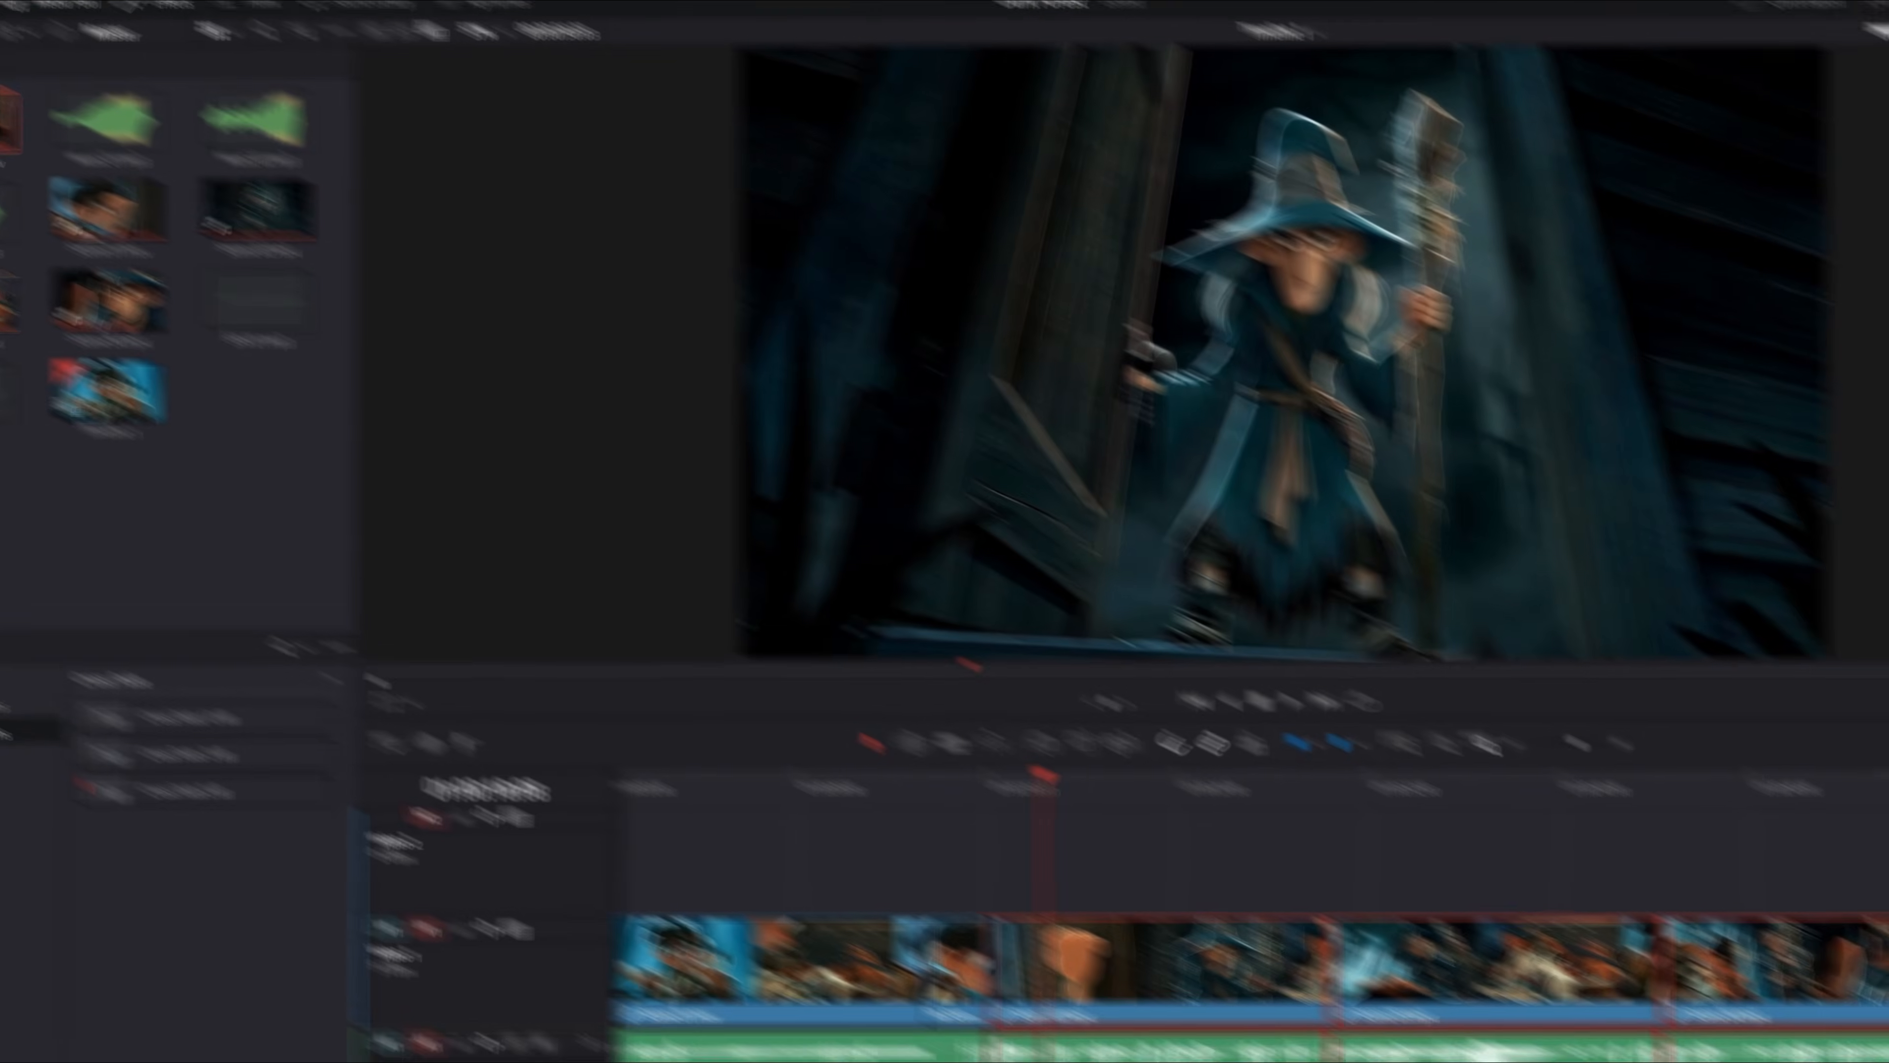
{"action": "key", "text": "space"}
- Place Music 01.mp3 at the start of Audio 2 and trim its end to the start of Scene 02
{"action": "left_click_drag", "start_coordinate": [15, 67], "coordinate": [450, 1003]}
{"action": "left_click_drag", "start_coordinate": [446, 1005], "coordinate": [493, 1005]}
{"action": "left_click_drag", "start_coordinate": [1043, 1009], "coordinate": [852, 1009]}
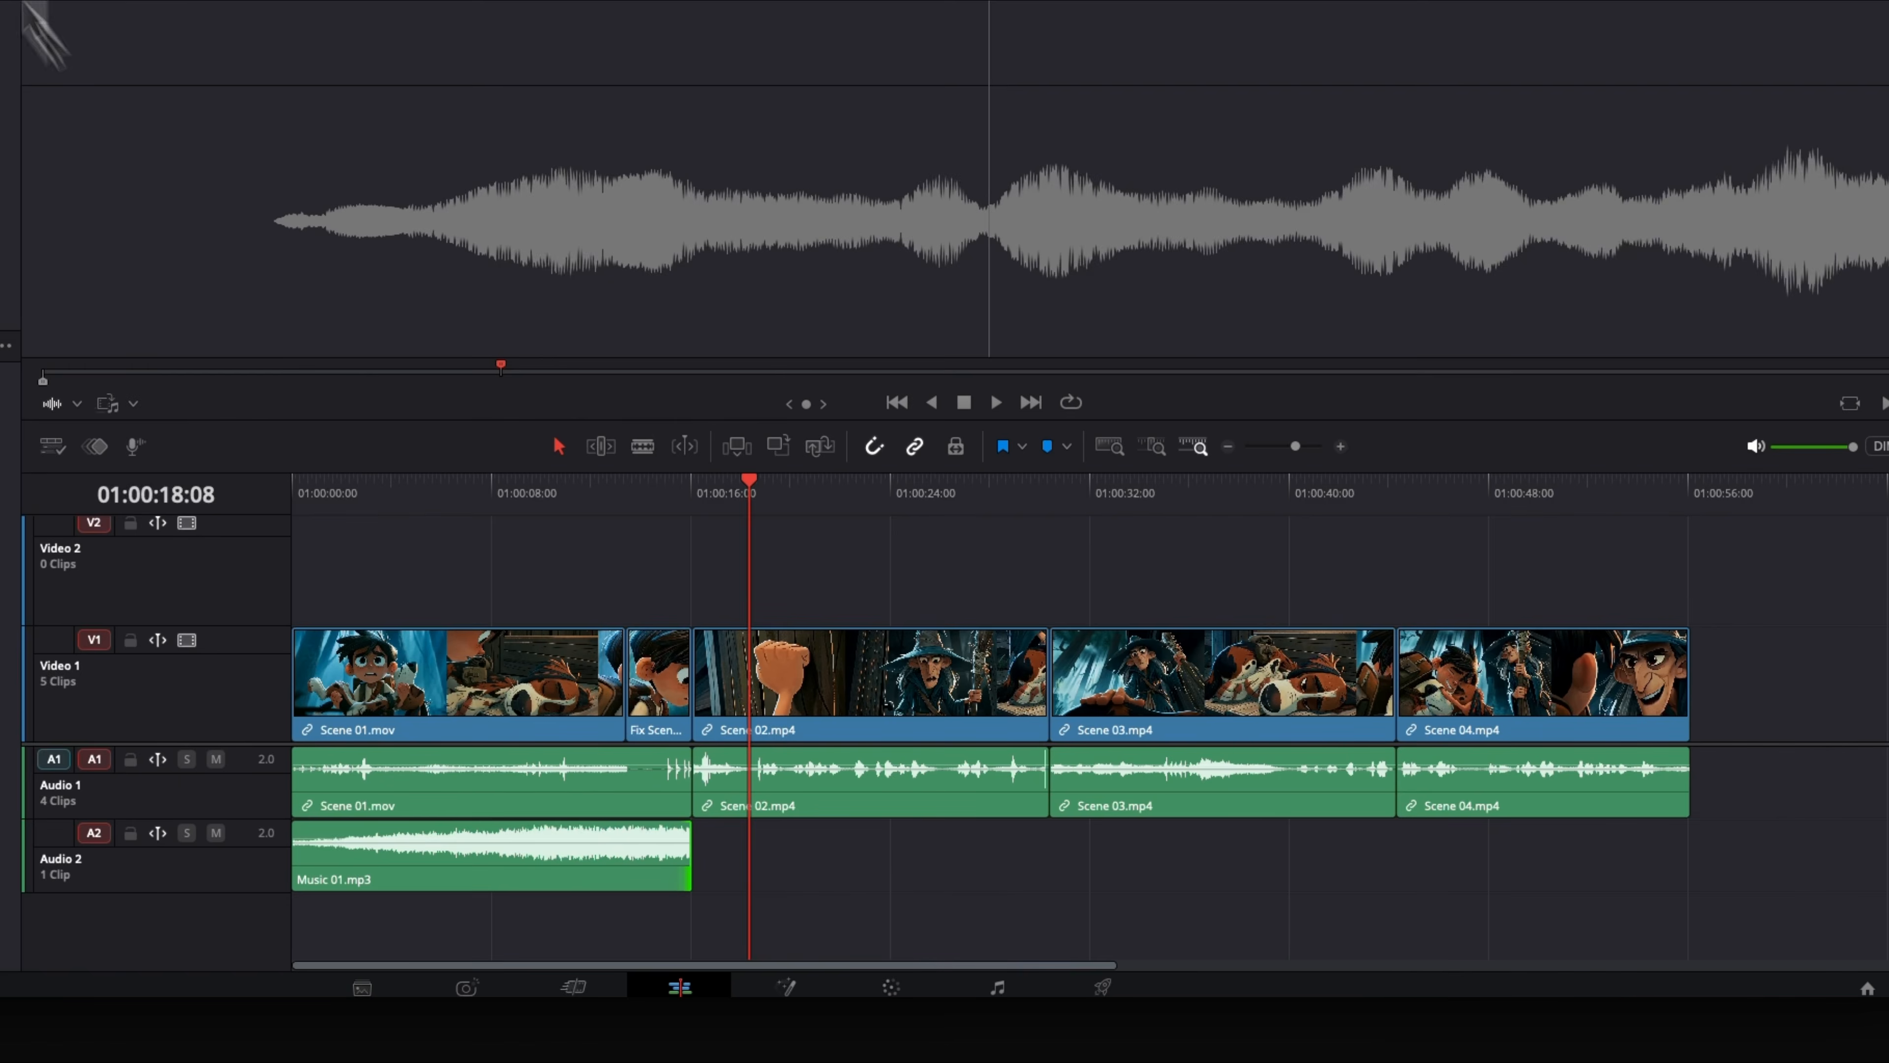
- Place Music 02.mp3 and Music 03.mp3 in sequence after Music 01 on Audio 2, trimming Music 03 to the end of Scene 04
{"action": "left_click_drag", "start_coordinate": [36, 27], "coordinate": [752, 863]}
{"action": "left_click_drag", "start_coordinate": [816, 878], "coordinate": [757, 880]}
{"action": "left_click_drag", "start_coordinate": [8, 186], "coordinate": [1307, 879]}
{"action": "scroll", "coordinate": [1308, 880], "scroll_direction": "right", "scroll_amount": 4}
{"action": "left_click_drag", "start_coordinate": [1679, 860], "coordinate": [1398, 865]}
{"action": "scroll", "coordinate": [1376, 875], "scroll_direction": "left", "scroll_amount": 4}
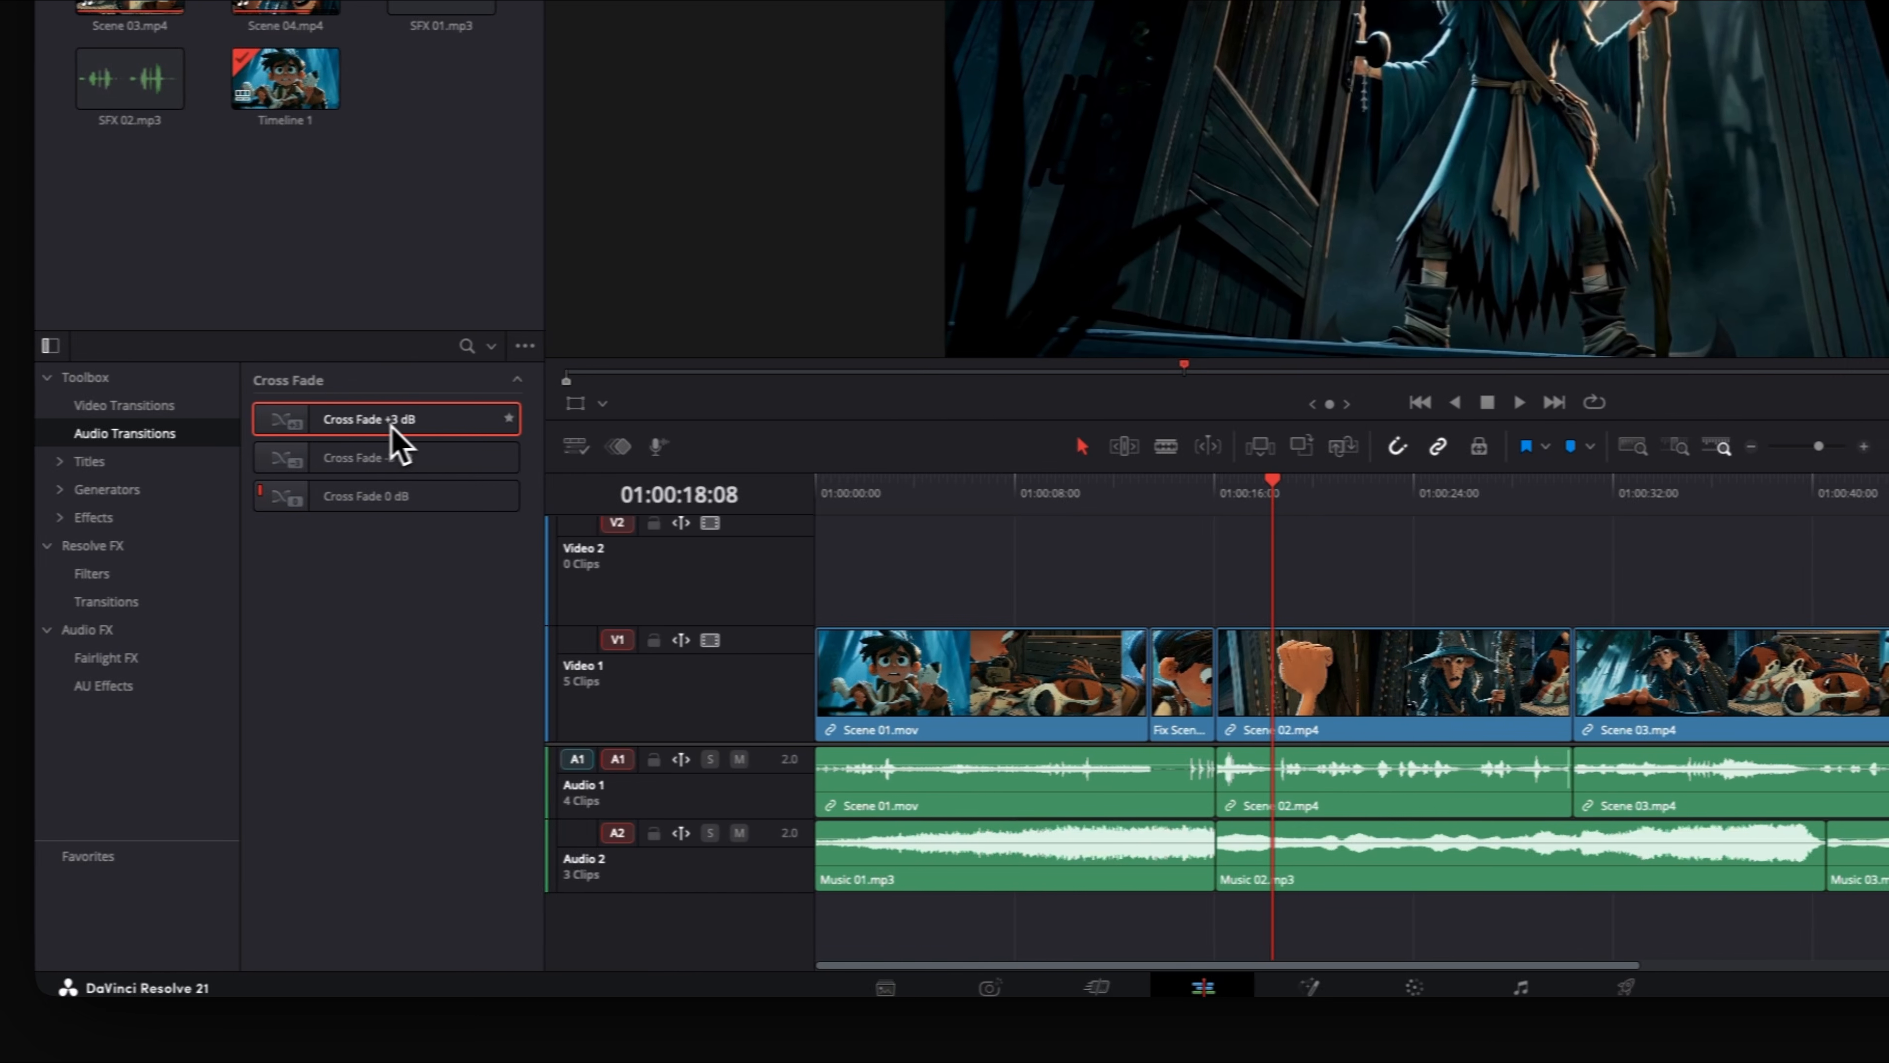
- Apply Cross Fade +3 dB to the music clips' start, joins and end, and move the playhead to 01:00:14:08
{"action": "left_click_drag", "start_coordinate": [394, 443], "coordinate": [1220, 882]}
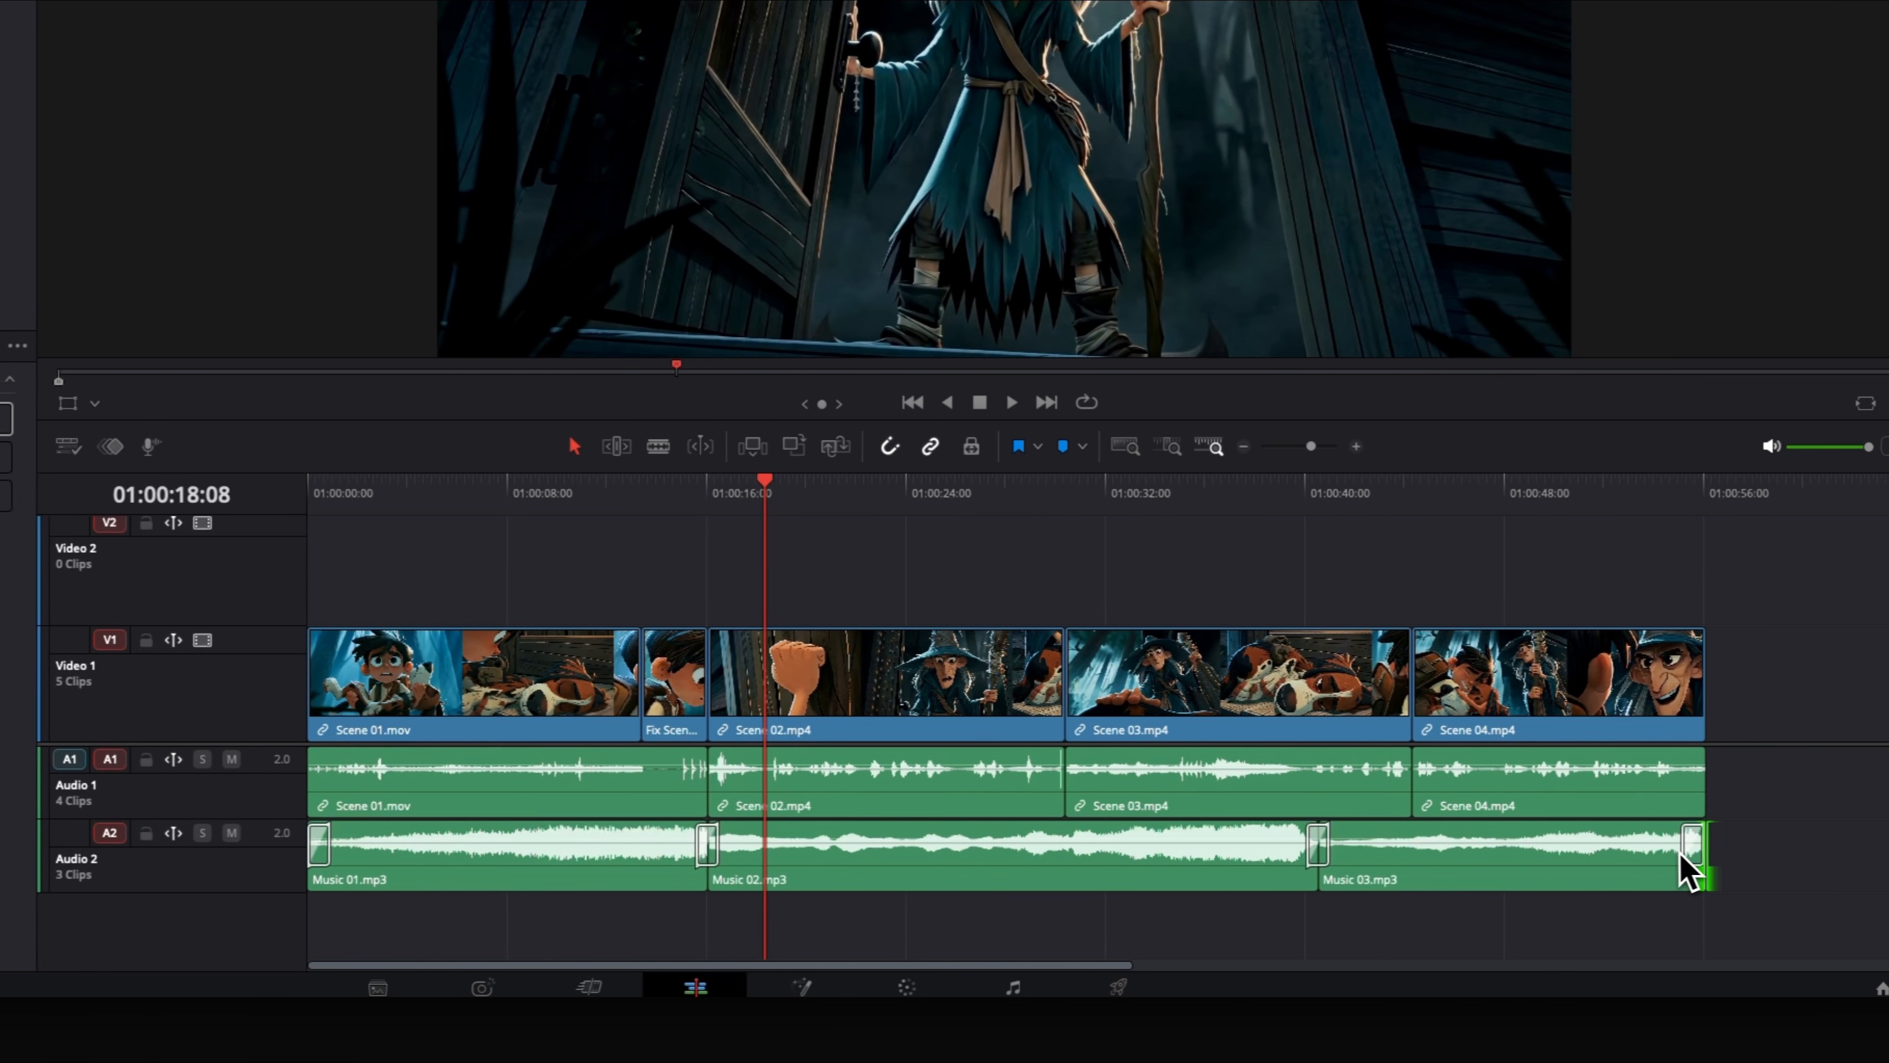
{"action": "left_click", "coordinate": [863, 492]}
{"action": "left_click_drag", "start_coordinate": [716, 491], "coordinate": [653, 533]}
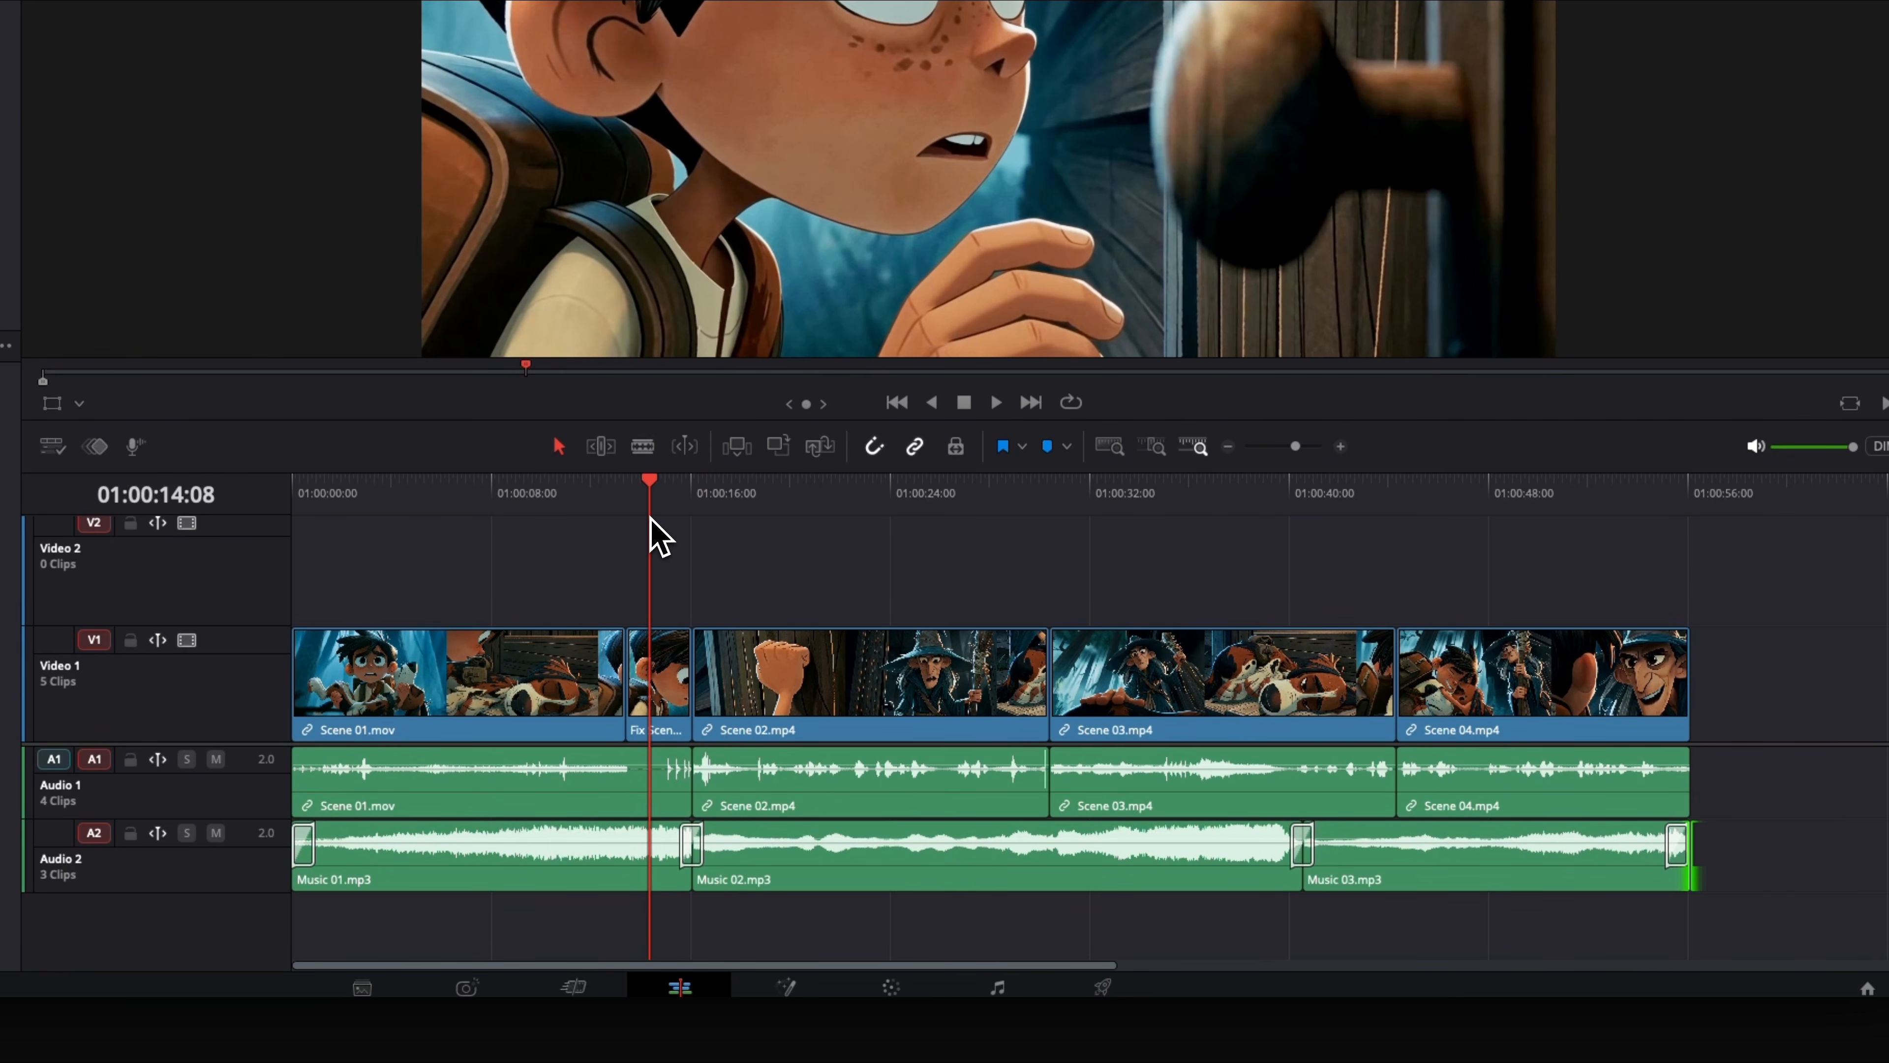
- Fine-tune the cross-faded cut points between Music 01 and Music 02 and between Music 02 and Music 03
{"action": "left_click", "coordinate": [693, 870]}
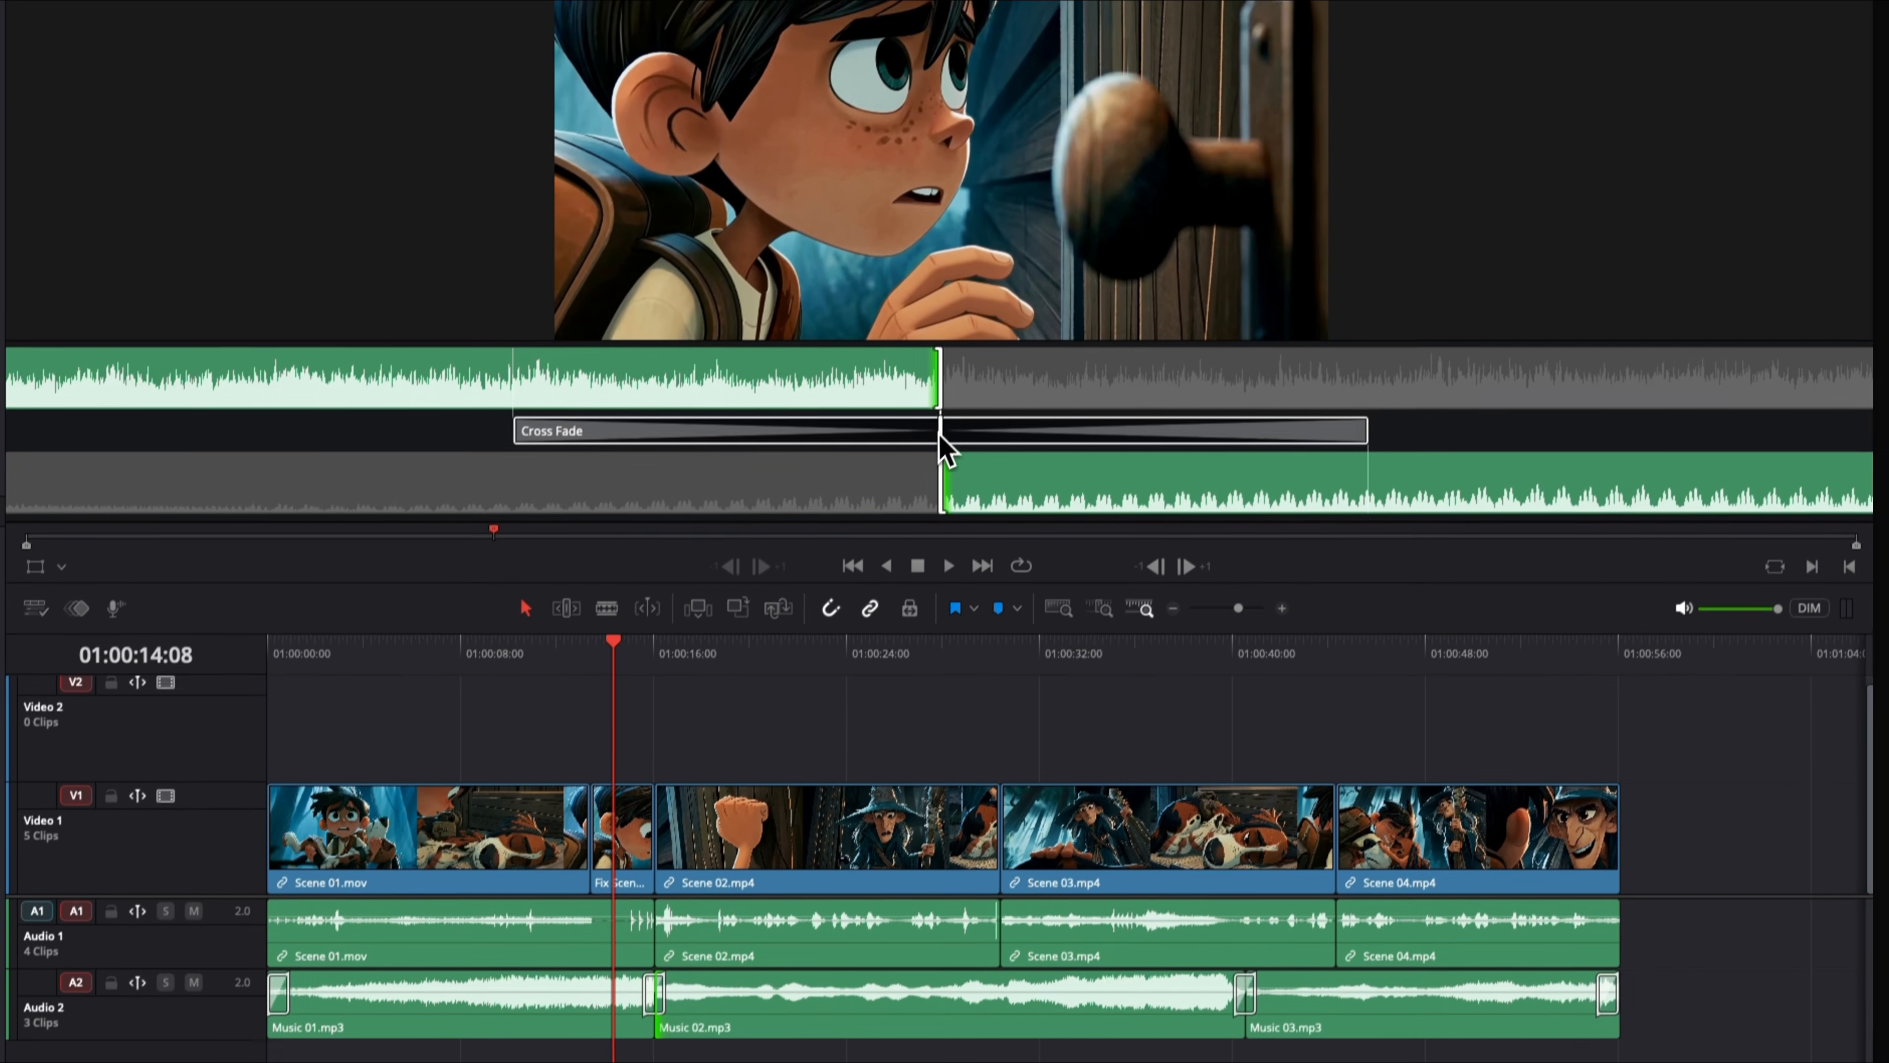
{"action": "left_click_drag", "start_coordinate": [941, 436], "coordinate": [859, 453]}
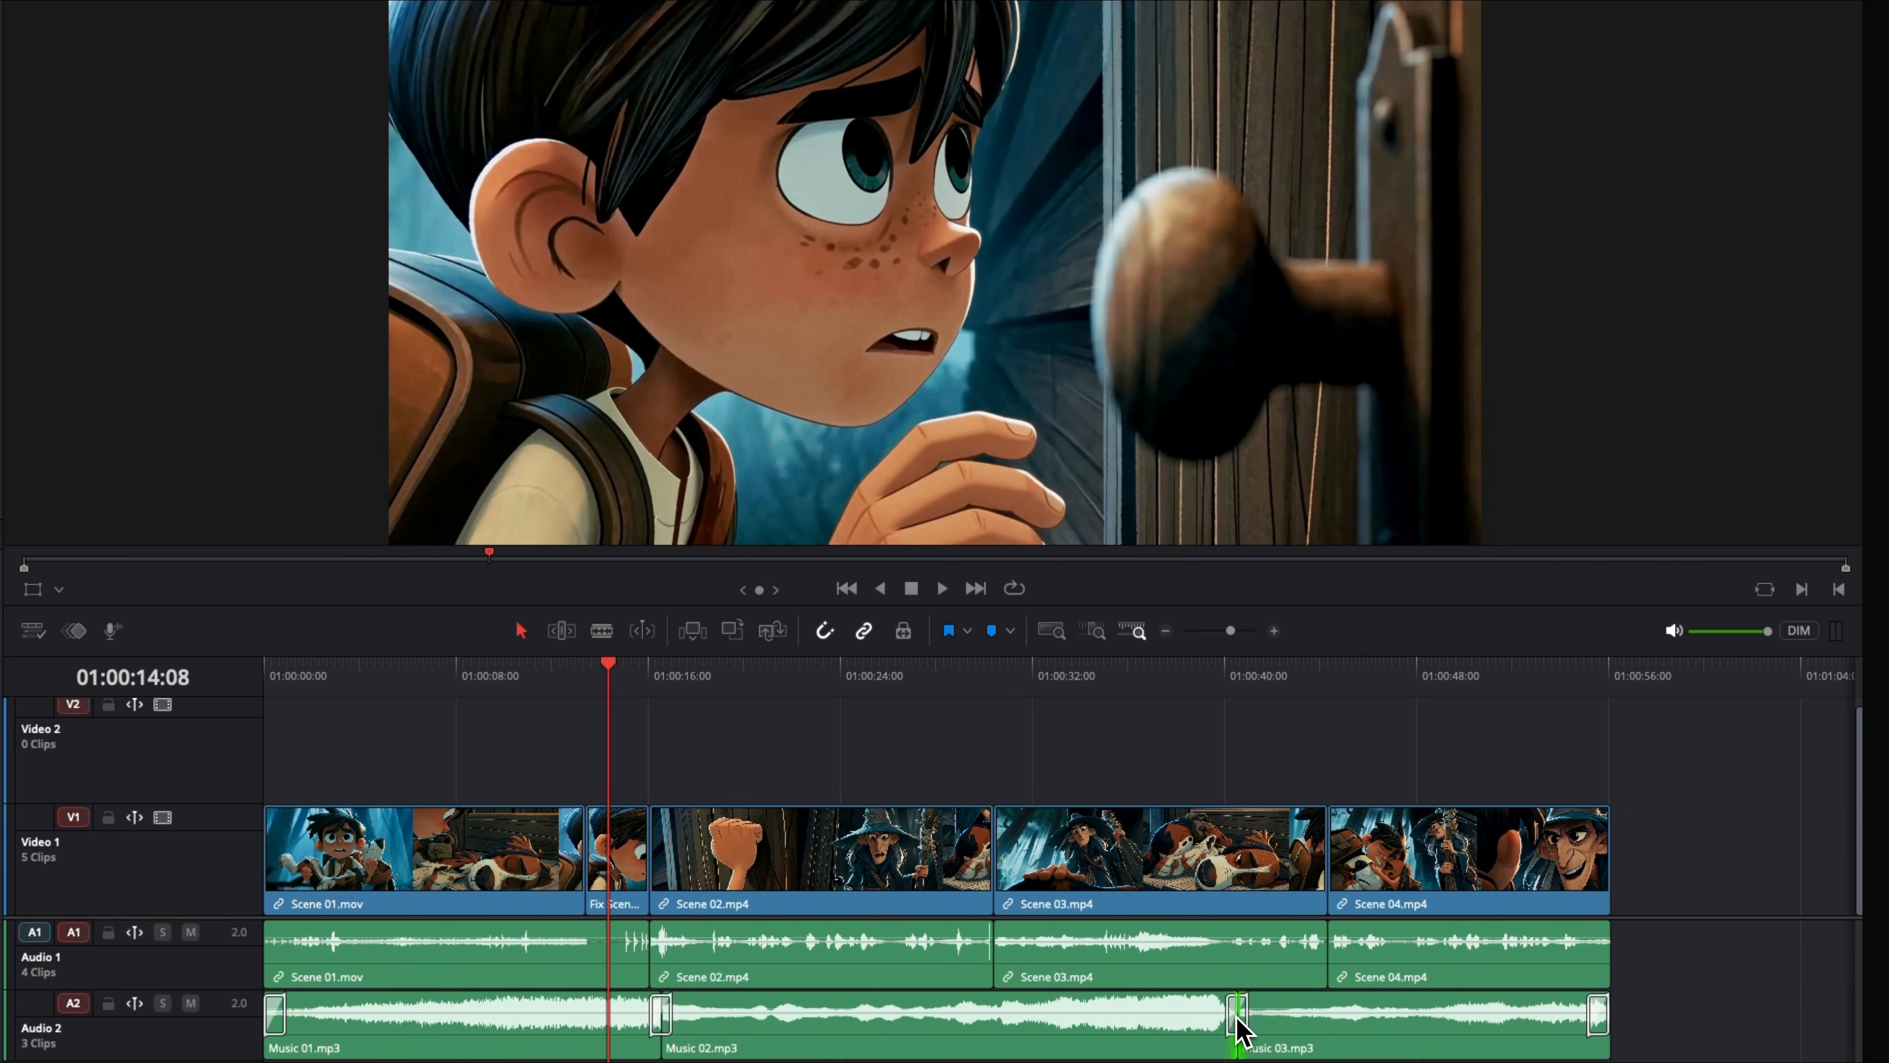
{"action": "left_click", "coordinate": [1238, 1030]}
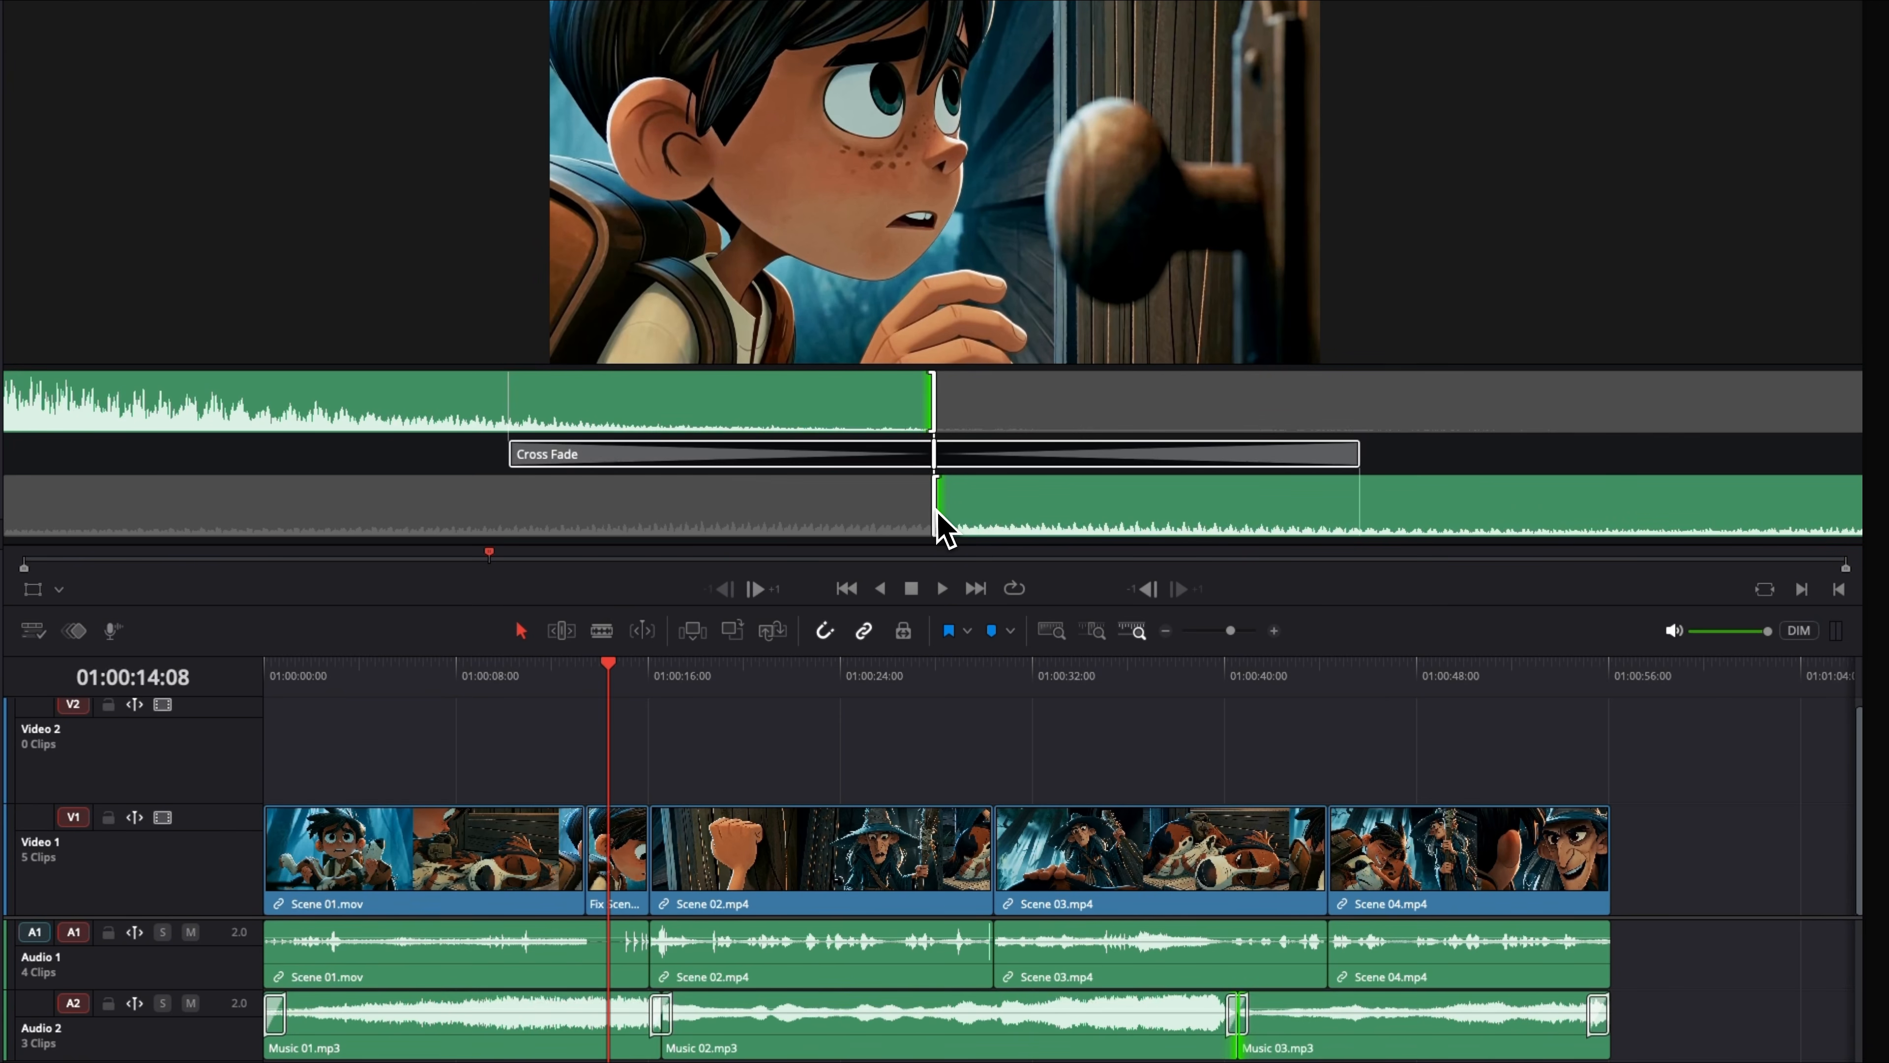
{"action": "mouse_move", "coordinate": [943, 528]}
{"action": "left_mouse_down"}
{"action": "mouse_move", "coordinate": [898, 527]}
{"action": "mouse_move", "coordinate": [936, 528]}
{"action": "left_mouse_up"}
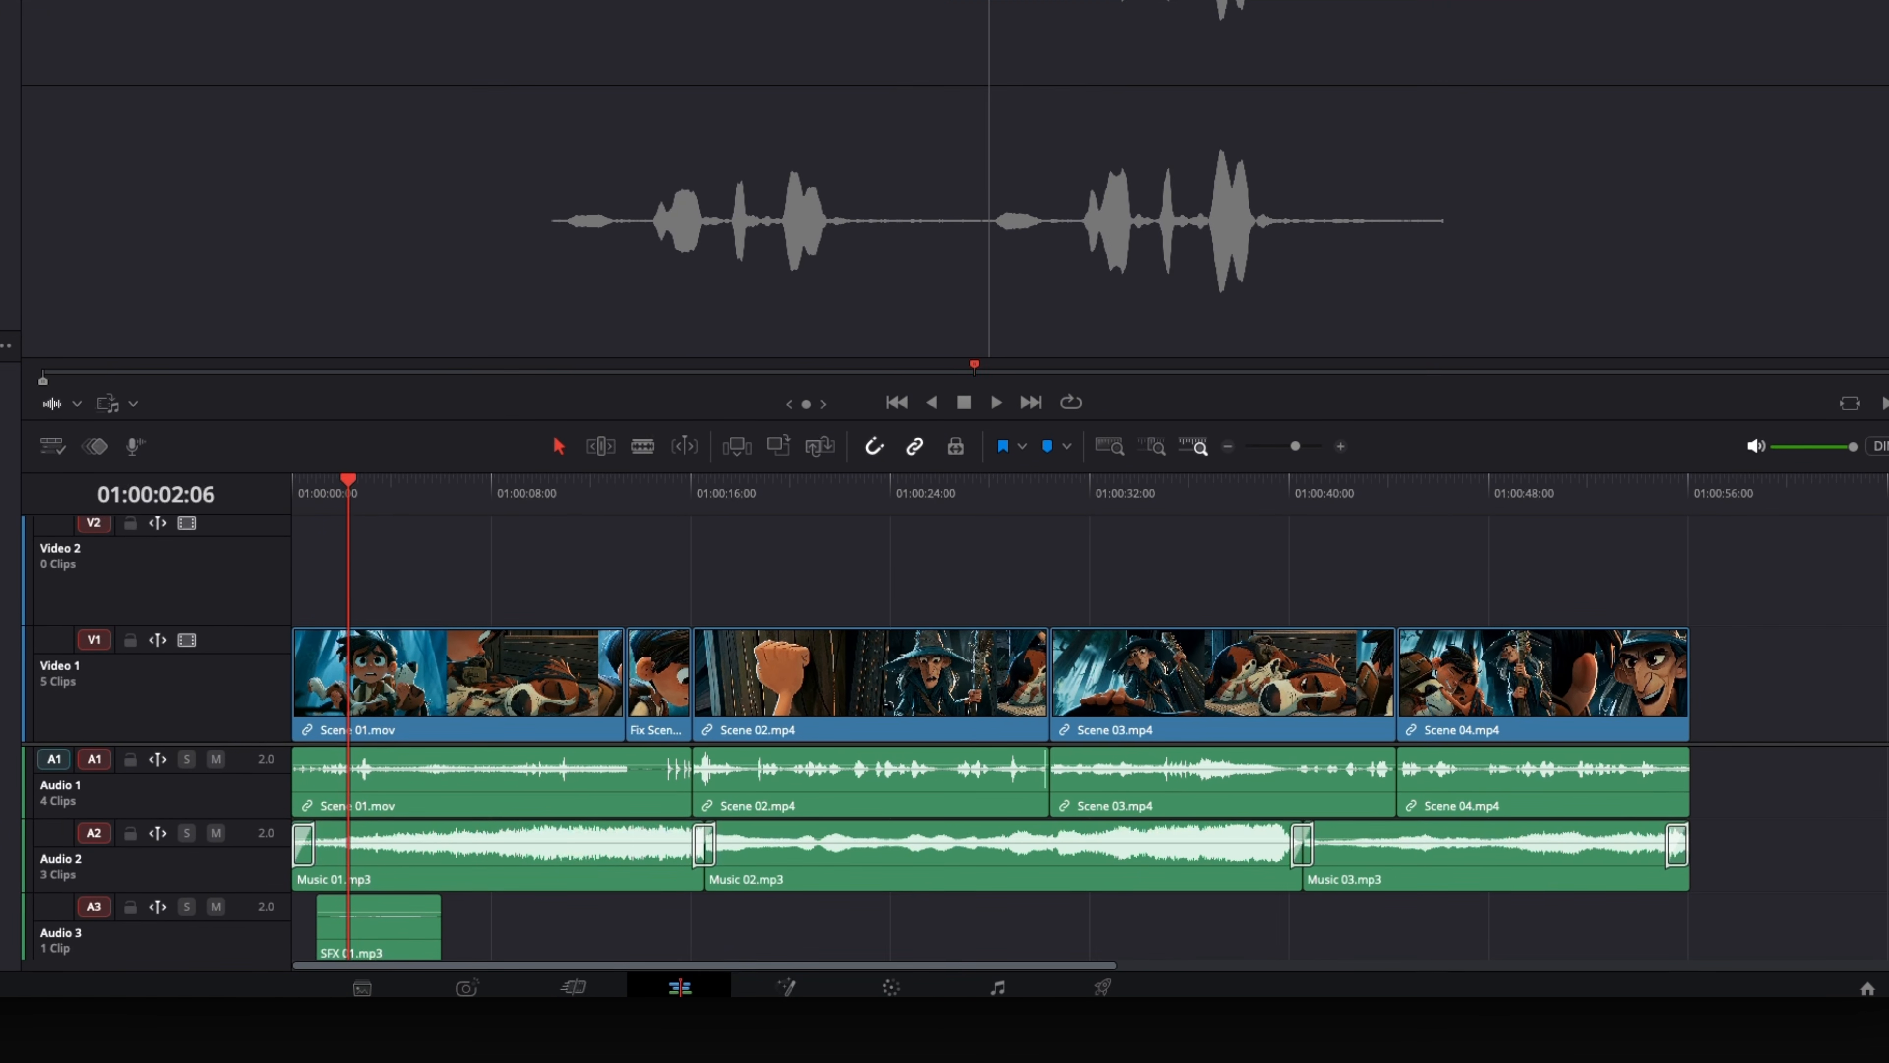
- Place SFX 01.mp3 near the start of Audio 3 and three back-to-back SFX 02.mp3 clips from about 01:00:33, trimming the last before Scene 04 ends
{"action": "left_click_drag", "start_coordinate": [4, 224], "coordinate": [1109, 945]}
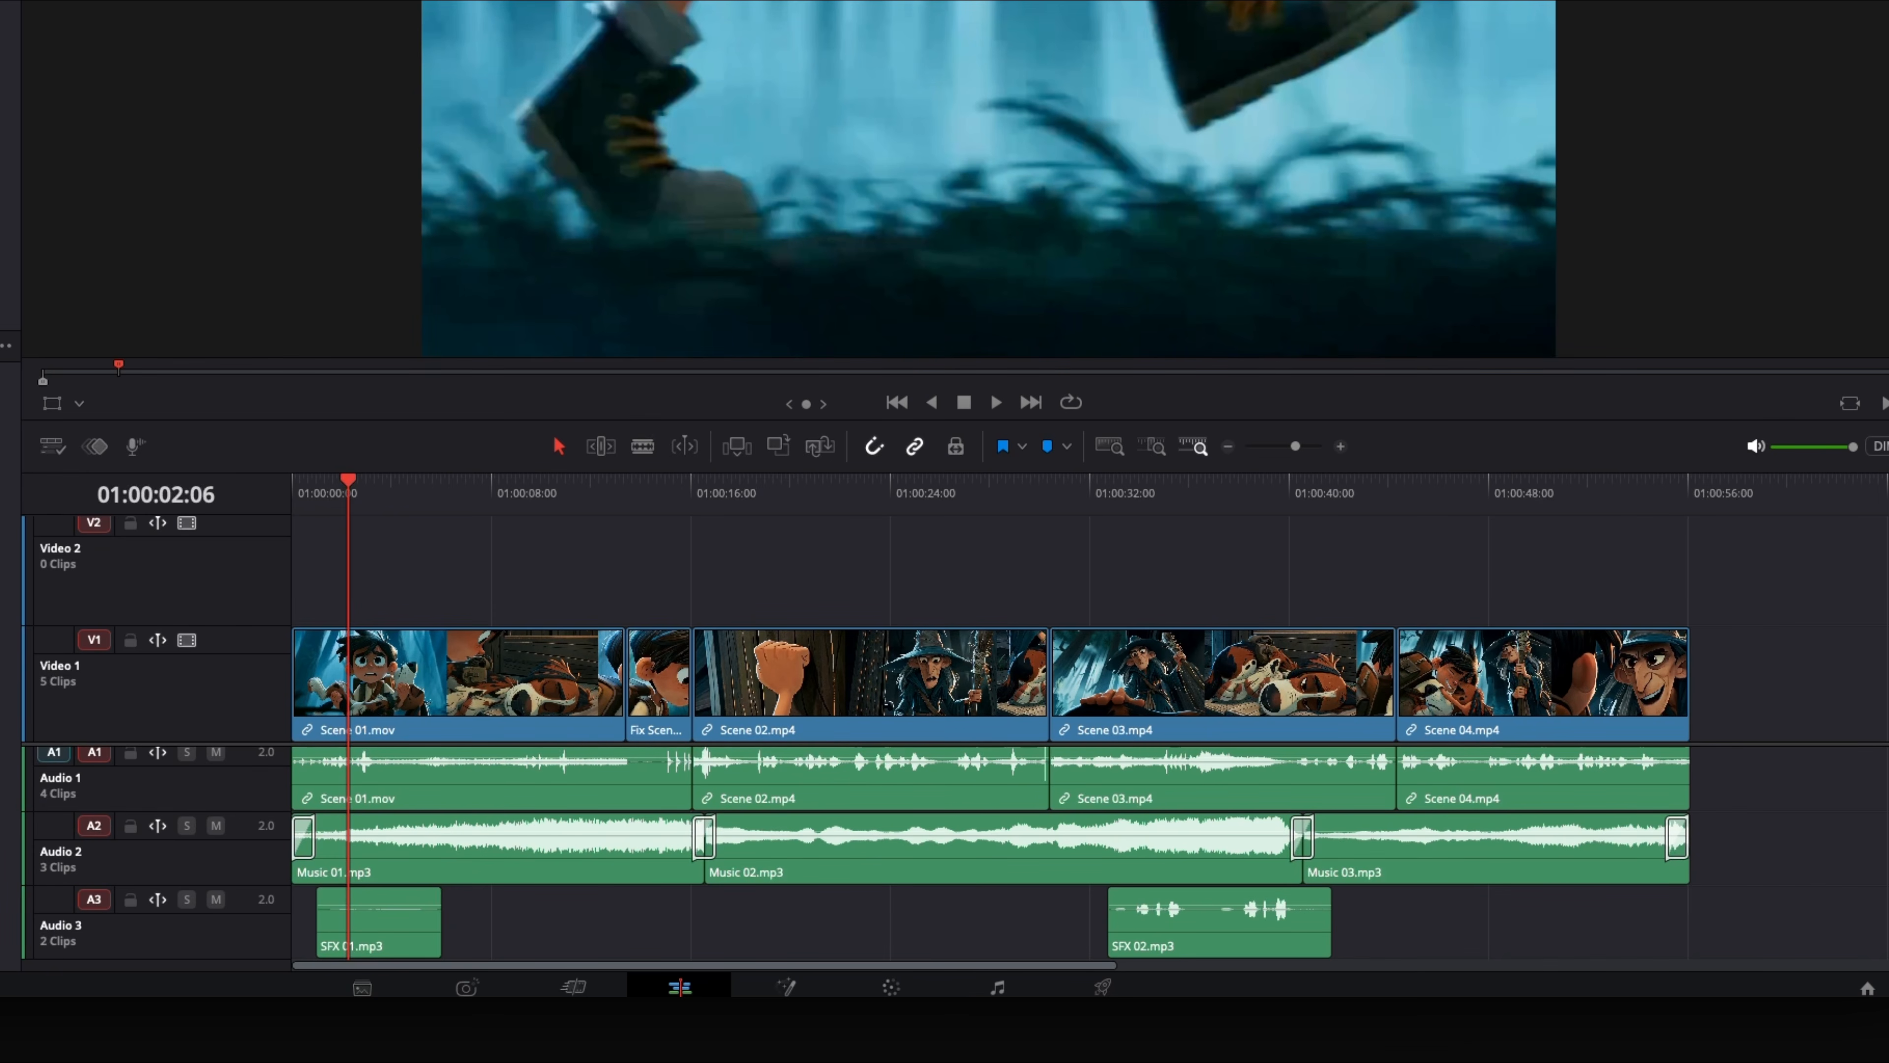
{"action": "left_click_drag", "start_coordinate": [4, 223], "coordinate": [1340, 939]}
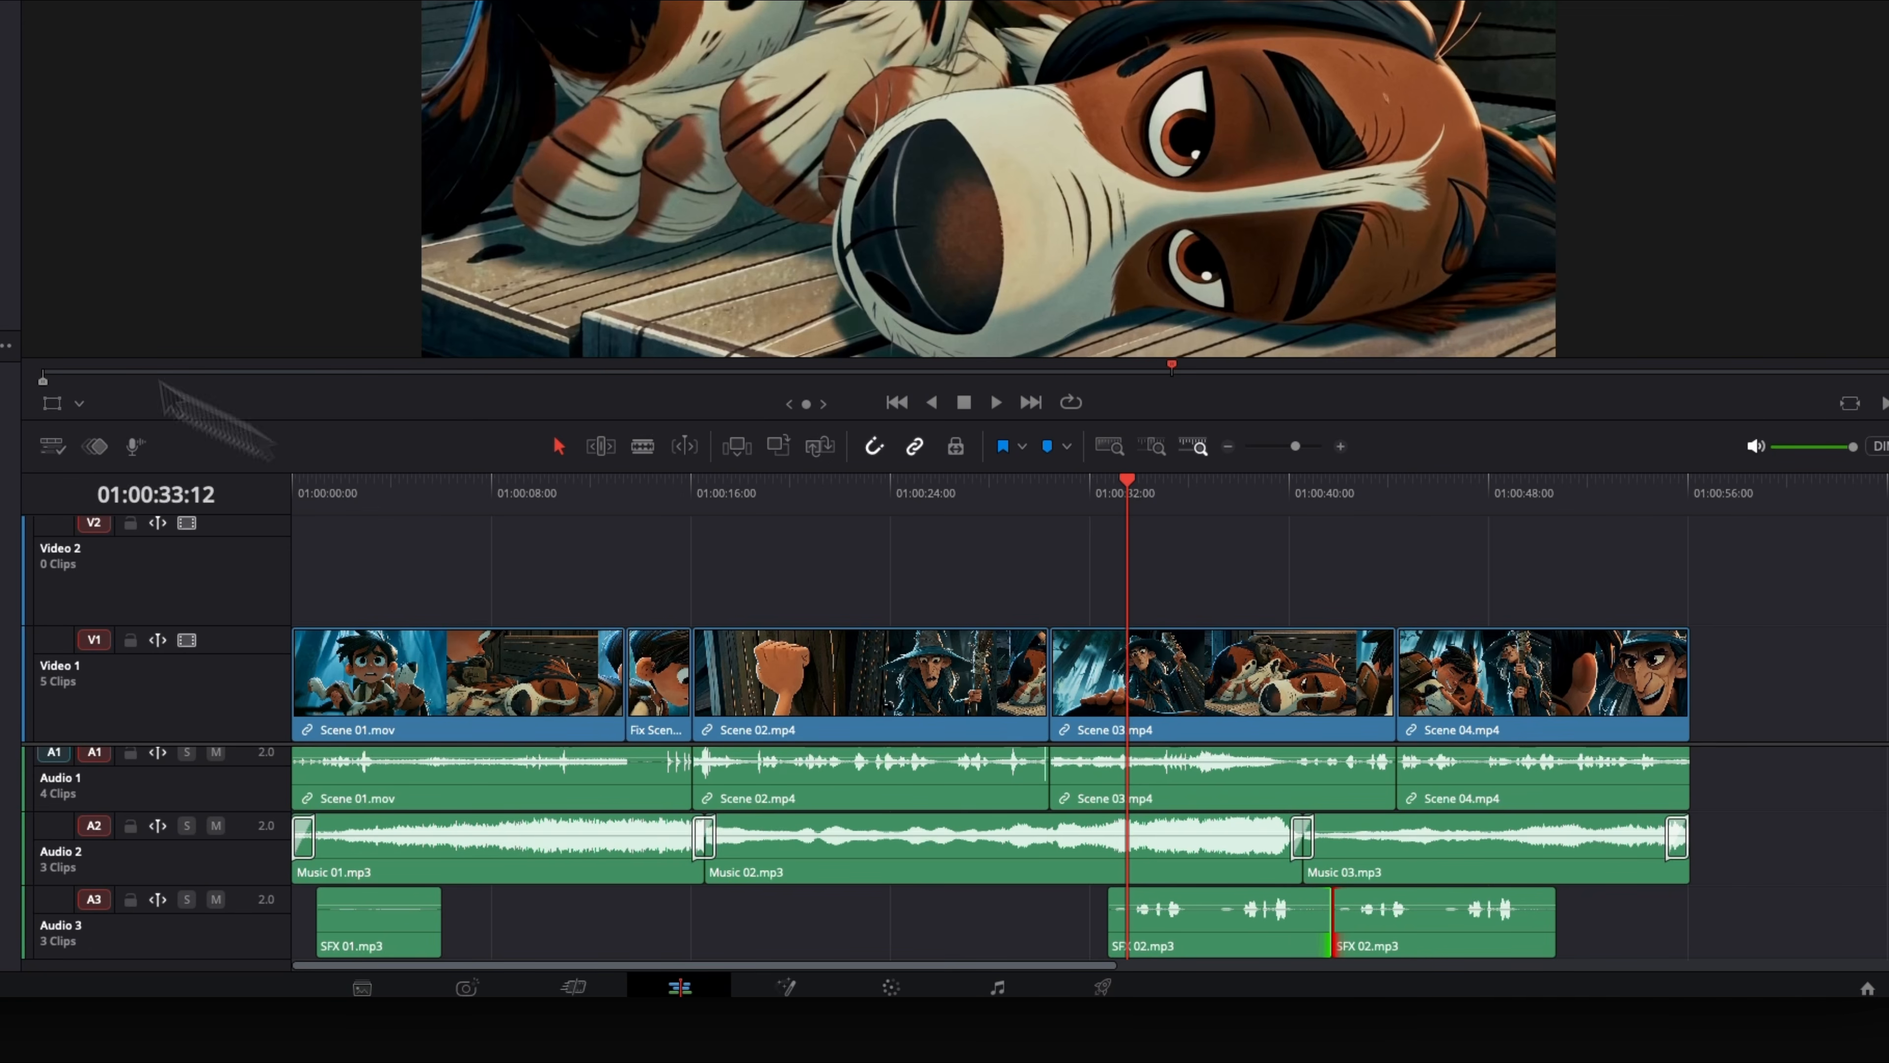
{"action": "left_click_drag", "start_coordinate": [4, 224], "coordinate": [1558, 963]}
{"action": "left_click_drag", "start_coordinate": [1776, 956], "coordinate": [1669, 964]}
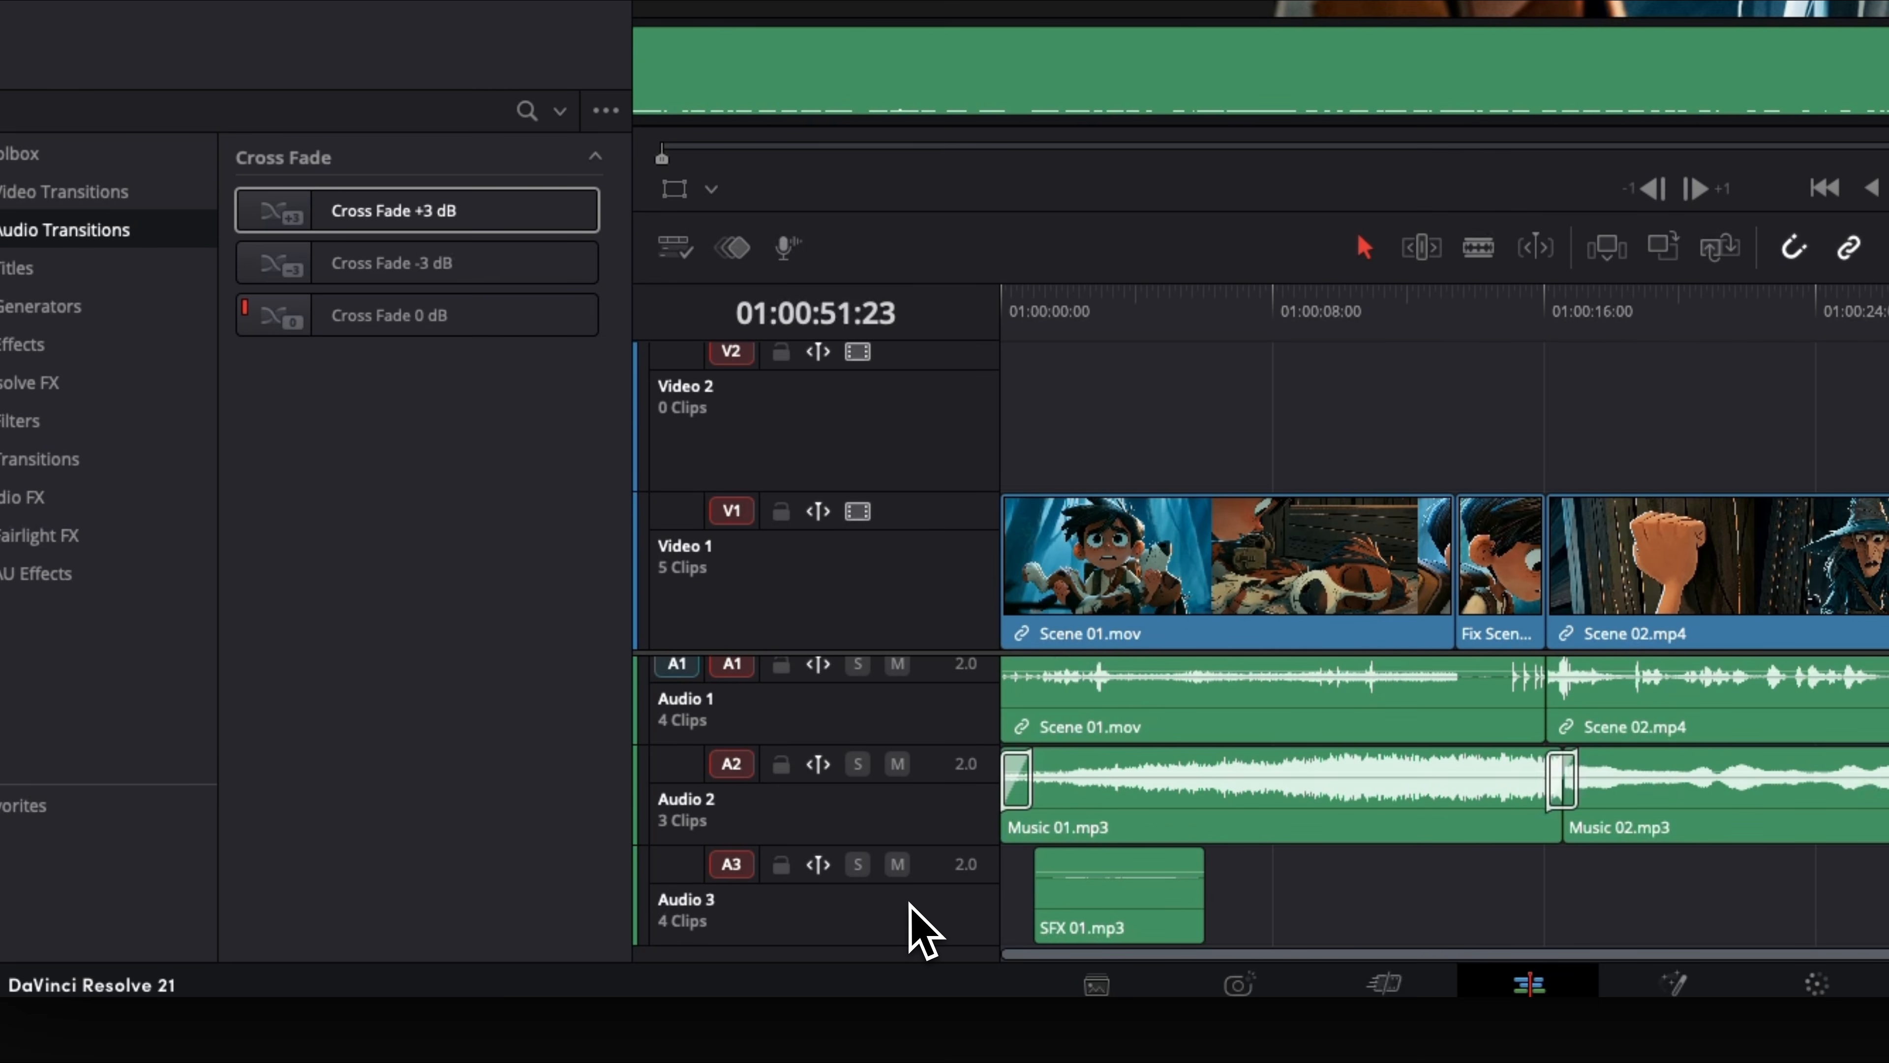
- Lower the volume of the Music 01, Music 02 and Music 03 clips on Audio 2
{"action": "left_click", "coordinate": [1160, 824]}
{"action": "left_click", "coordinate": [1238, 931]}
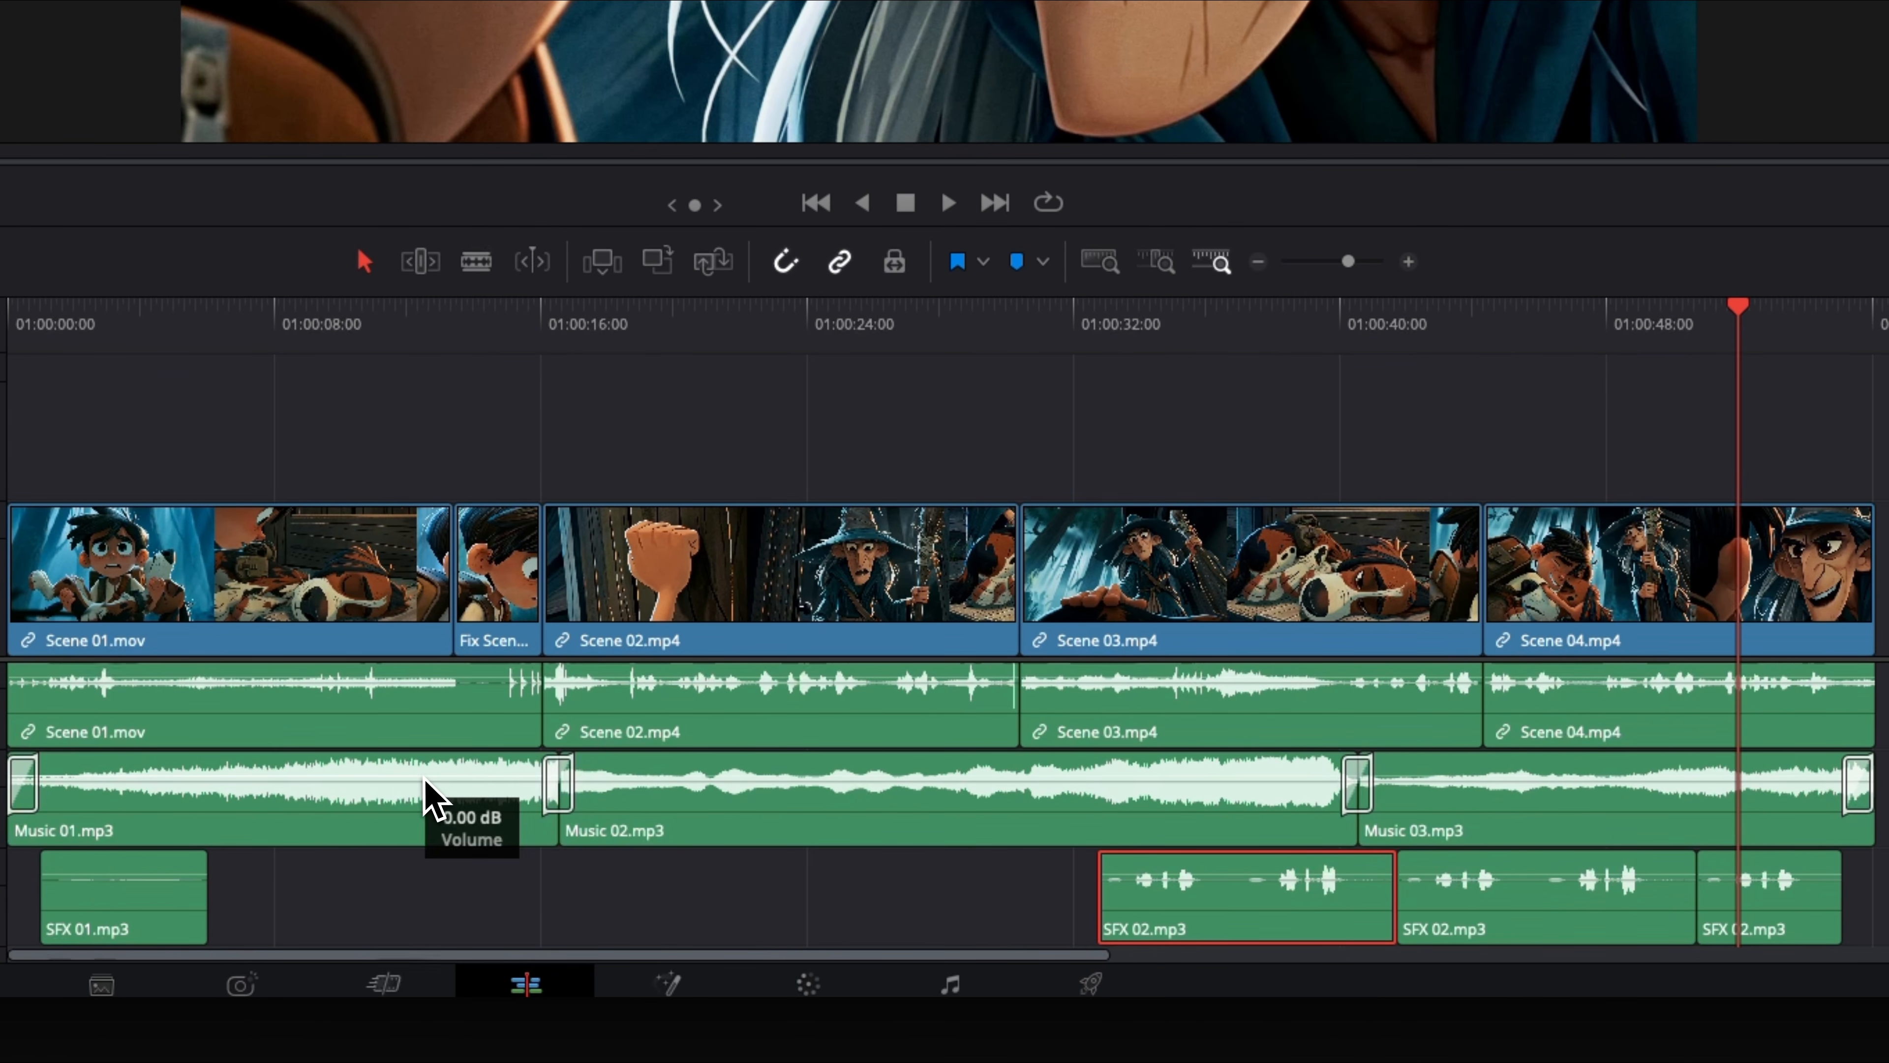
{"action": "left_click_drag", "start_coordinate": [422, 782], "coordinate": [422, 782]}
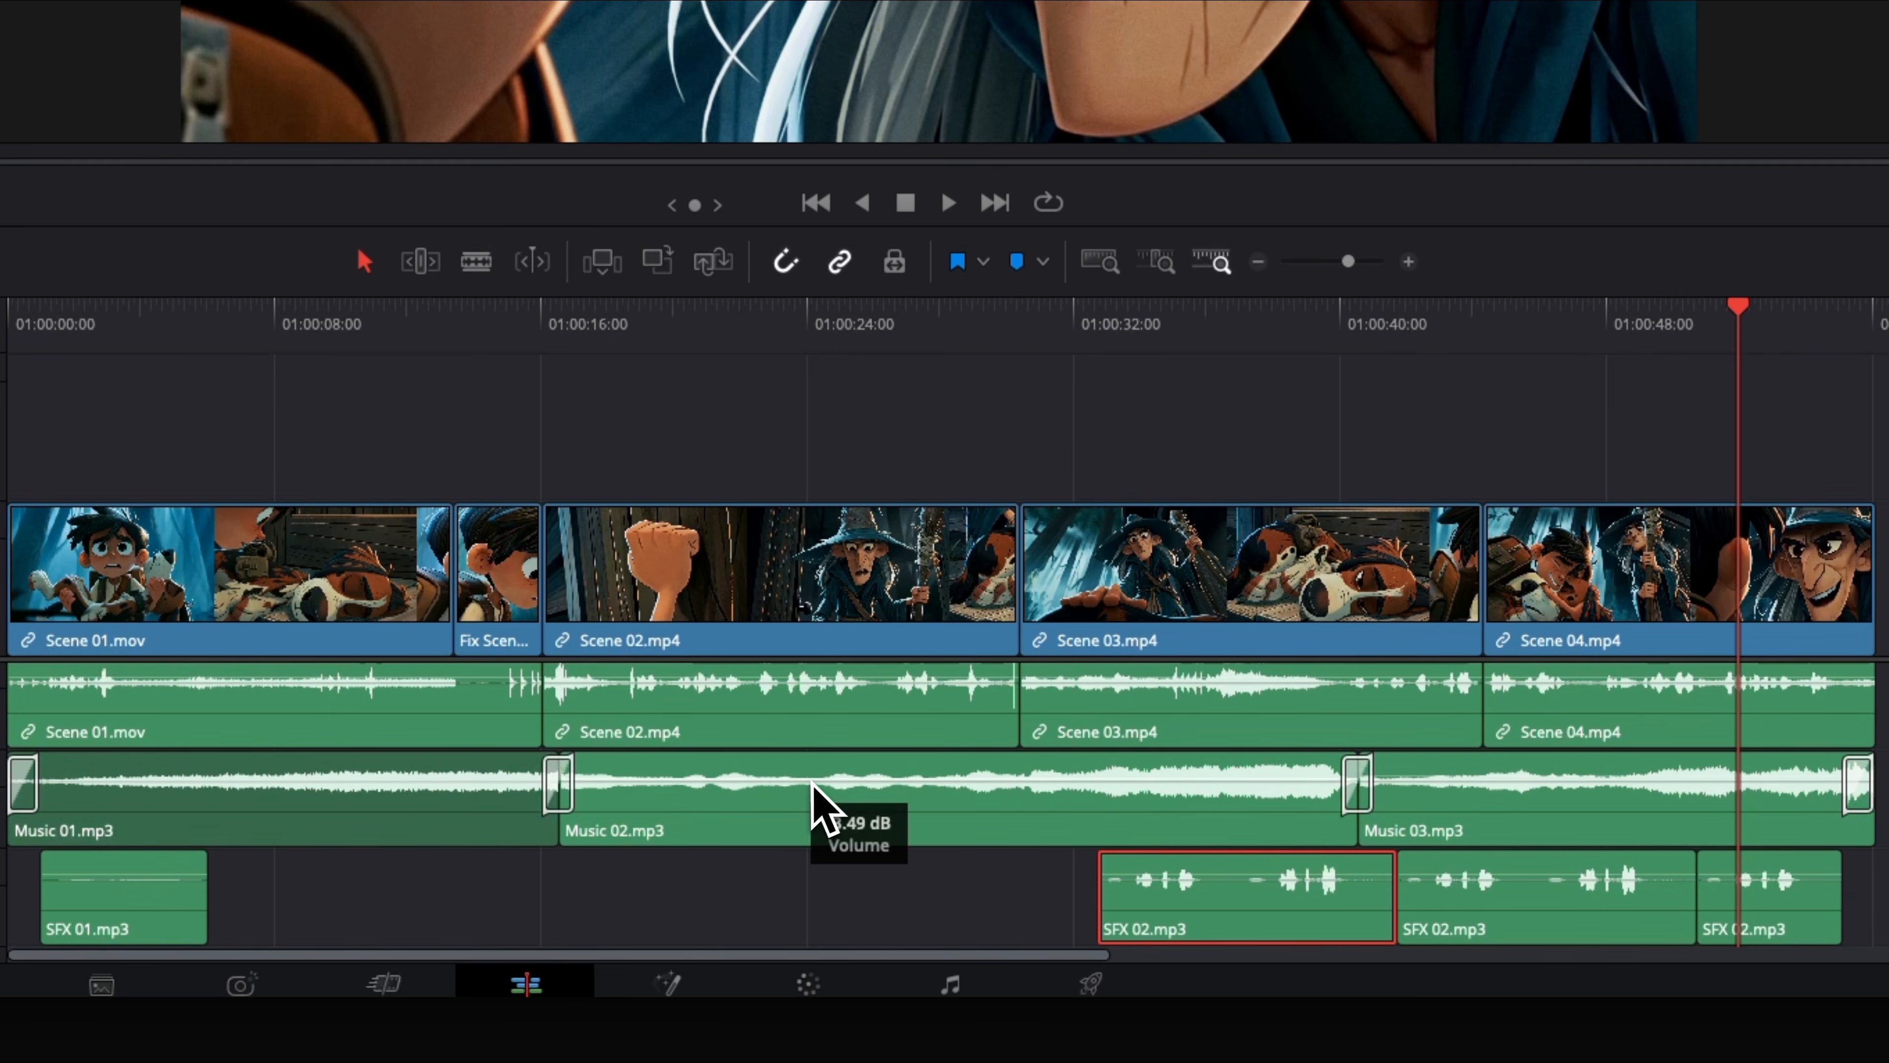
{"action": "left_click_drag", "start_coordinate": [810, 785], "coordinate": [810, 785]}
{"action": "left_click", "coordinate": [1547, 803]}
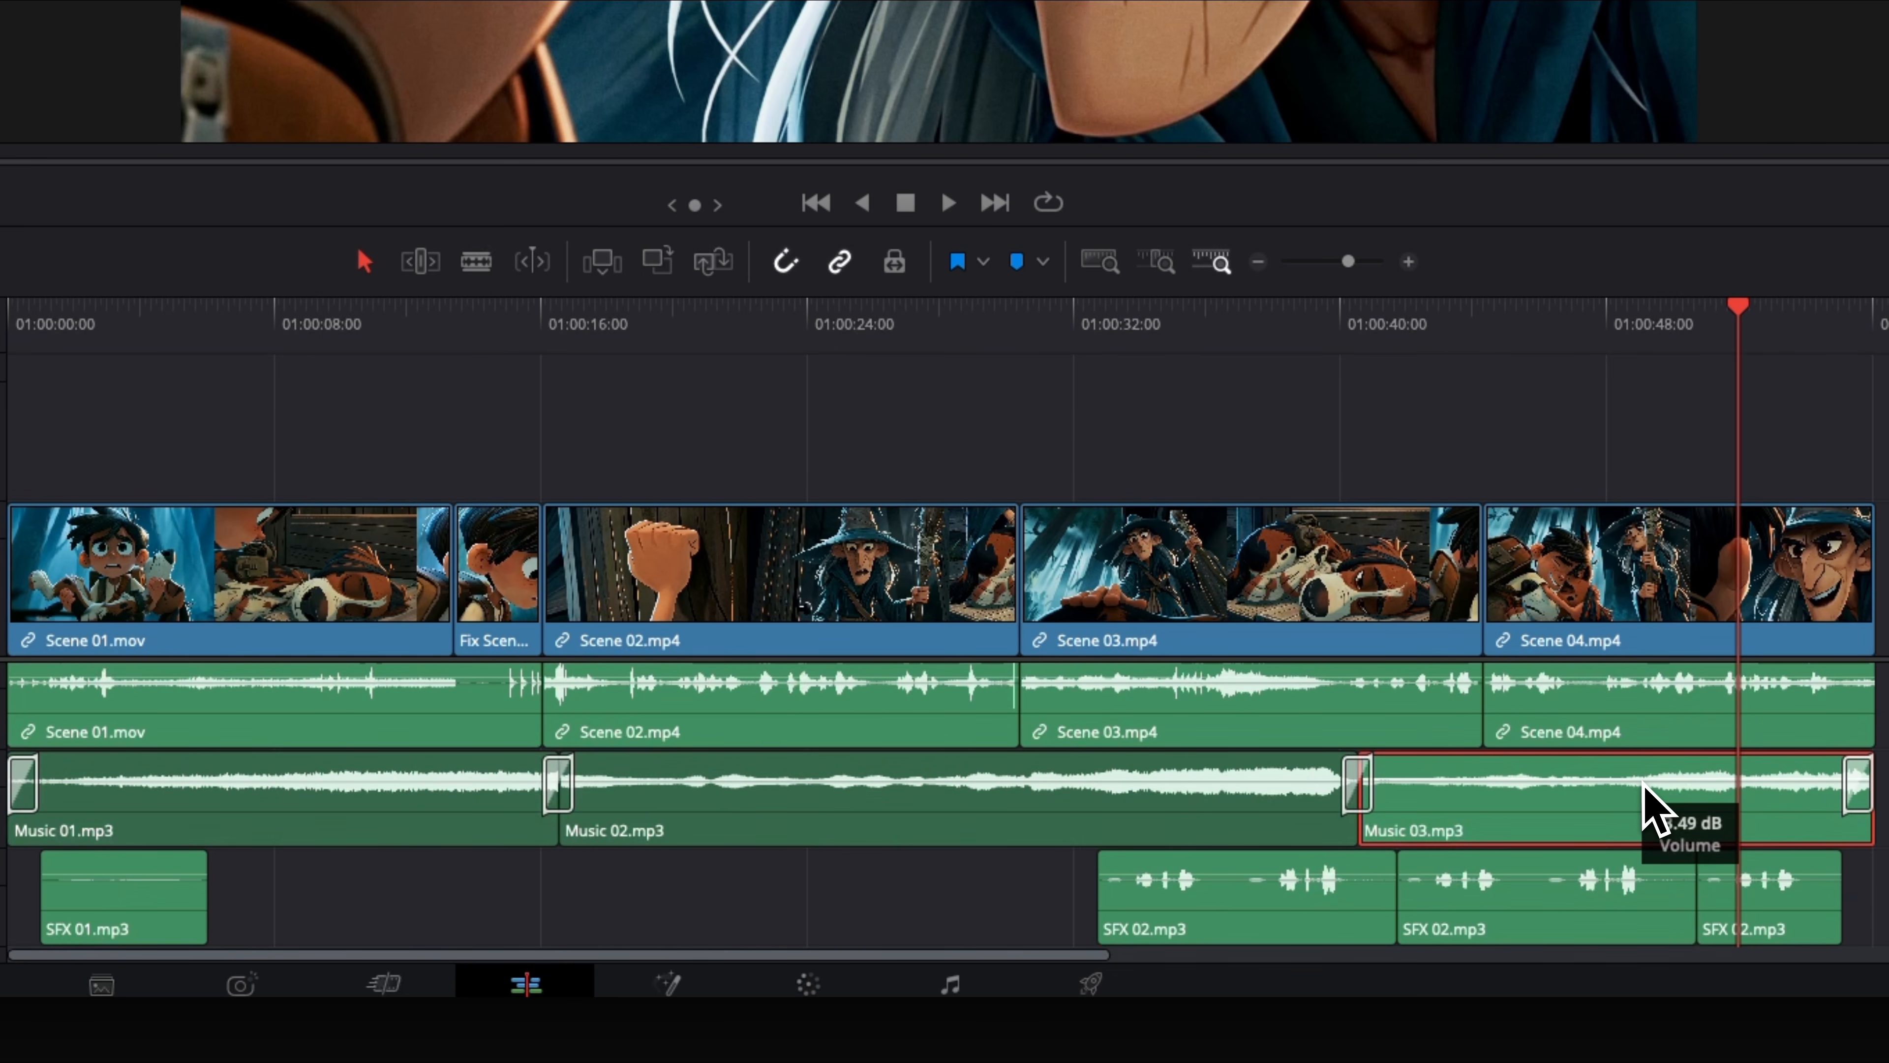
{"action": "left_click_drag", "start_coordinate": [1642, 784], "coordinate": [1642, 784]}
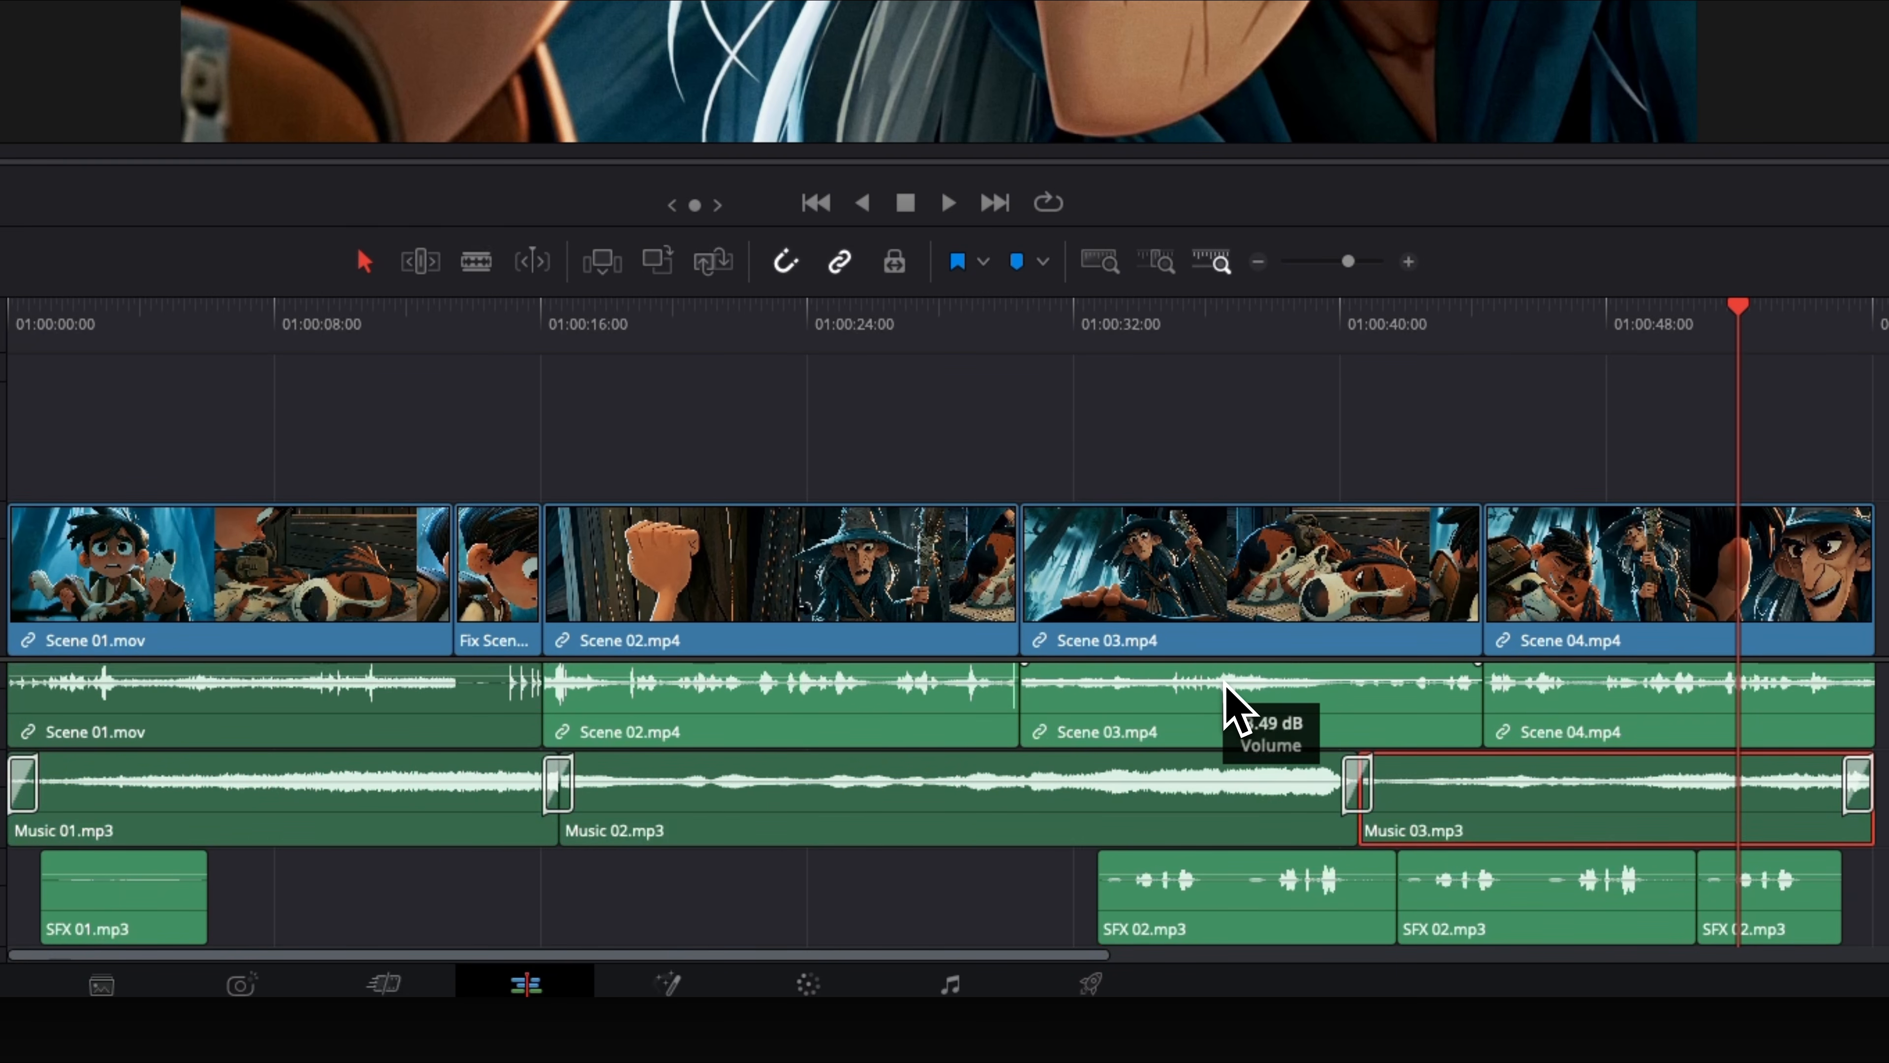
- Adjust the volume of the Scene 01 and Scene 03 audio and of the SFX 02 clips on Audio 3
{"action": "left_click_drag", "start_coordinate": [1223, 681], "coordinate": [1224, 681]}
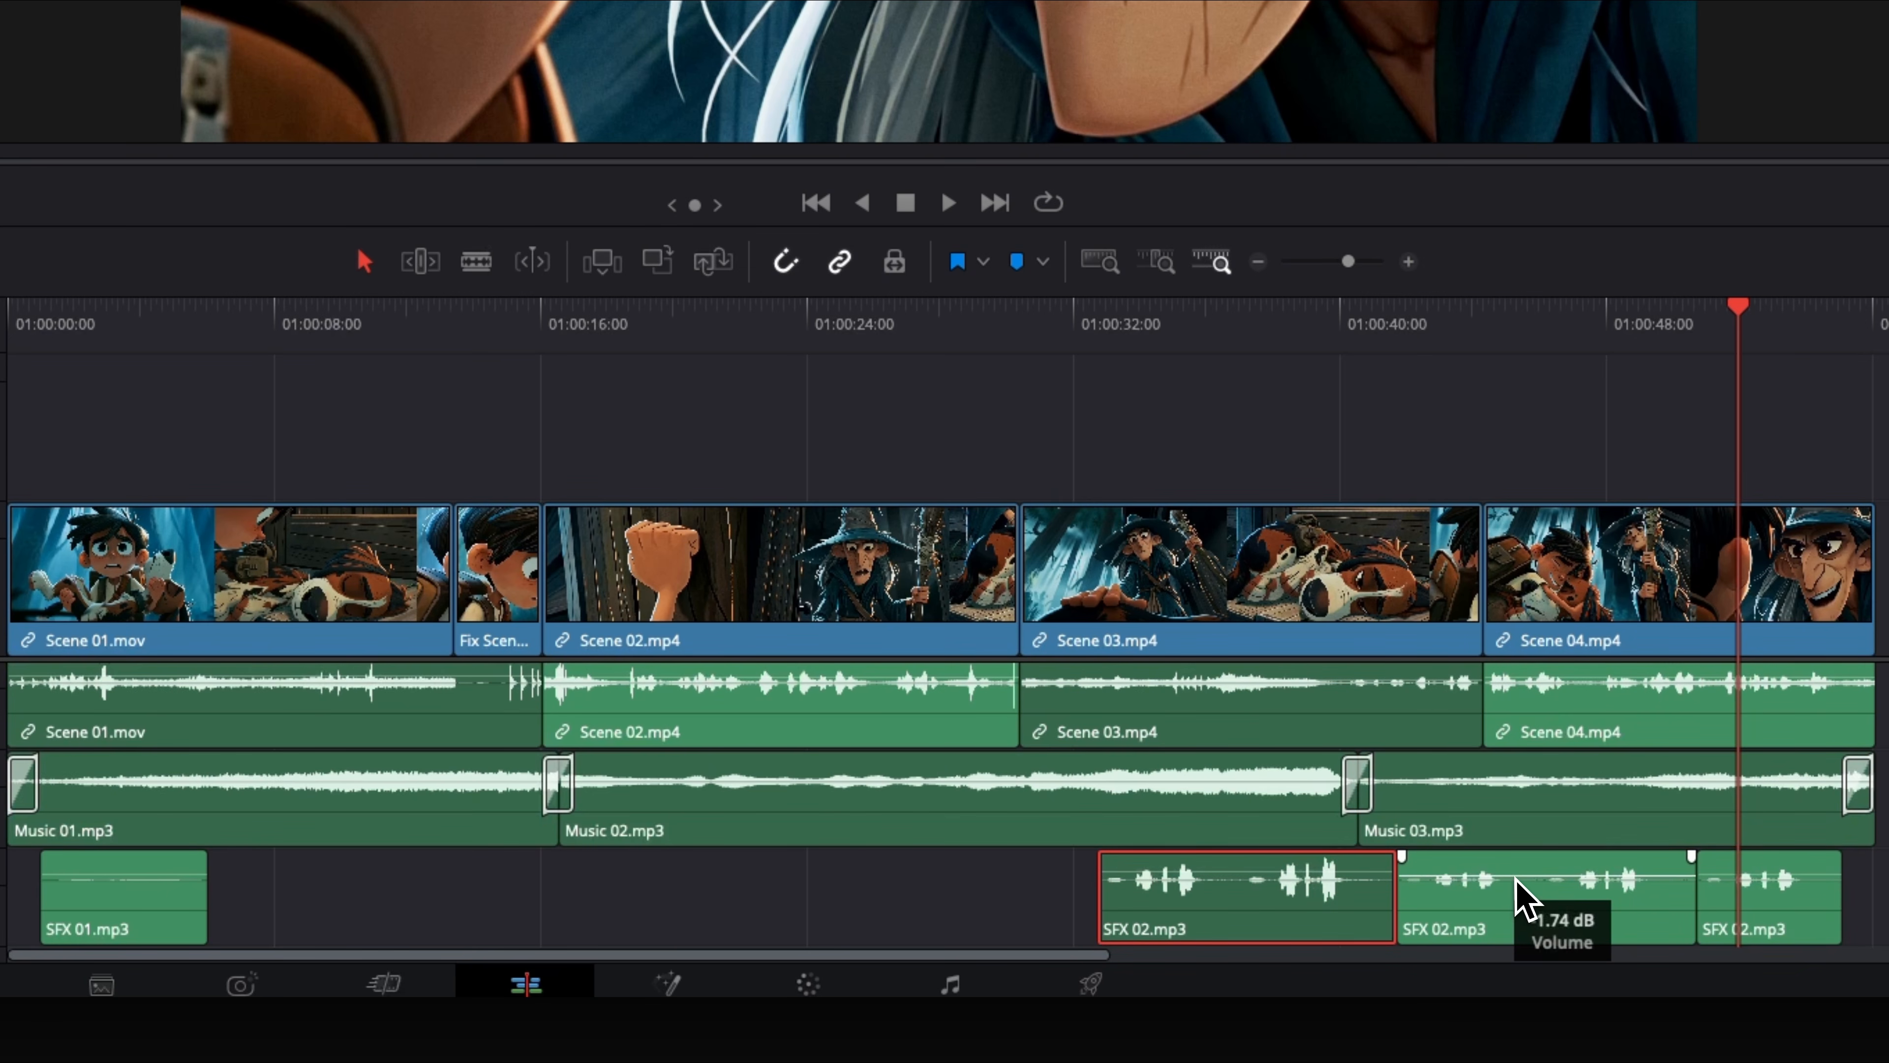
{"action": "left_click_drag", "start_coordinate": [1514, 882], "coordinate": [1514, 882]}
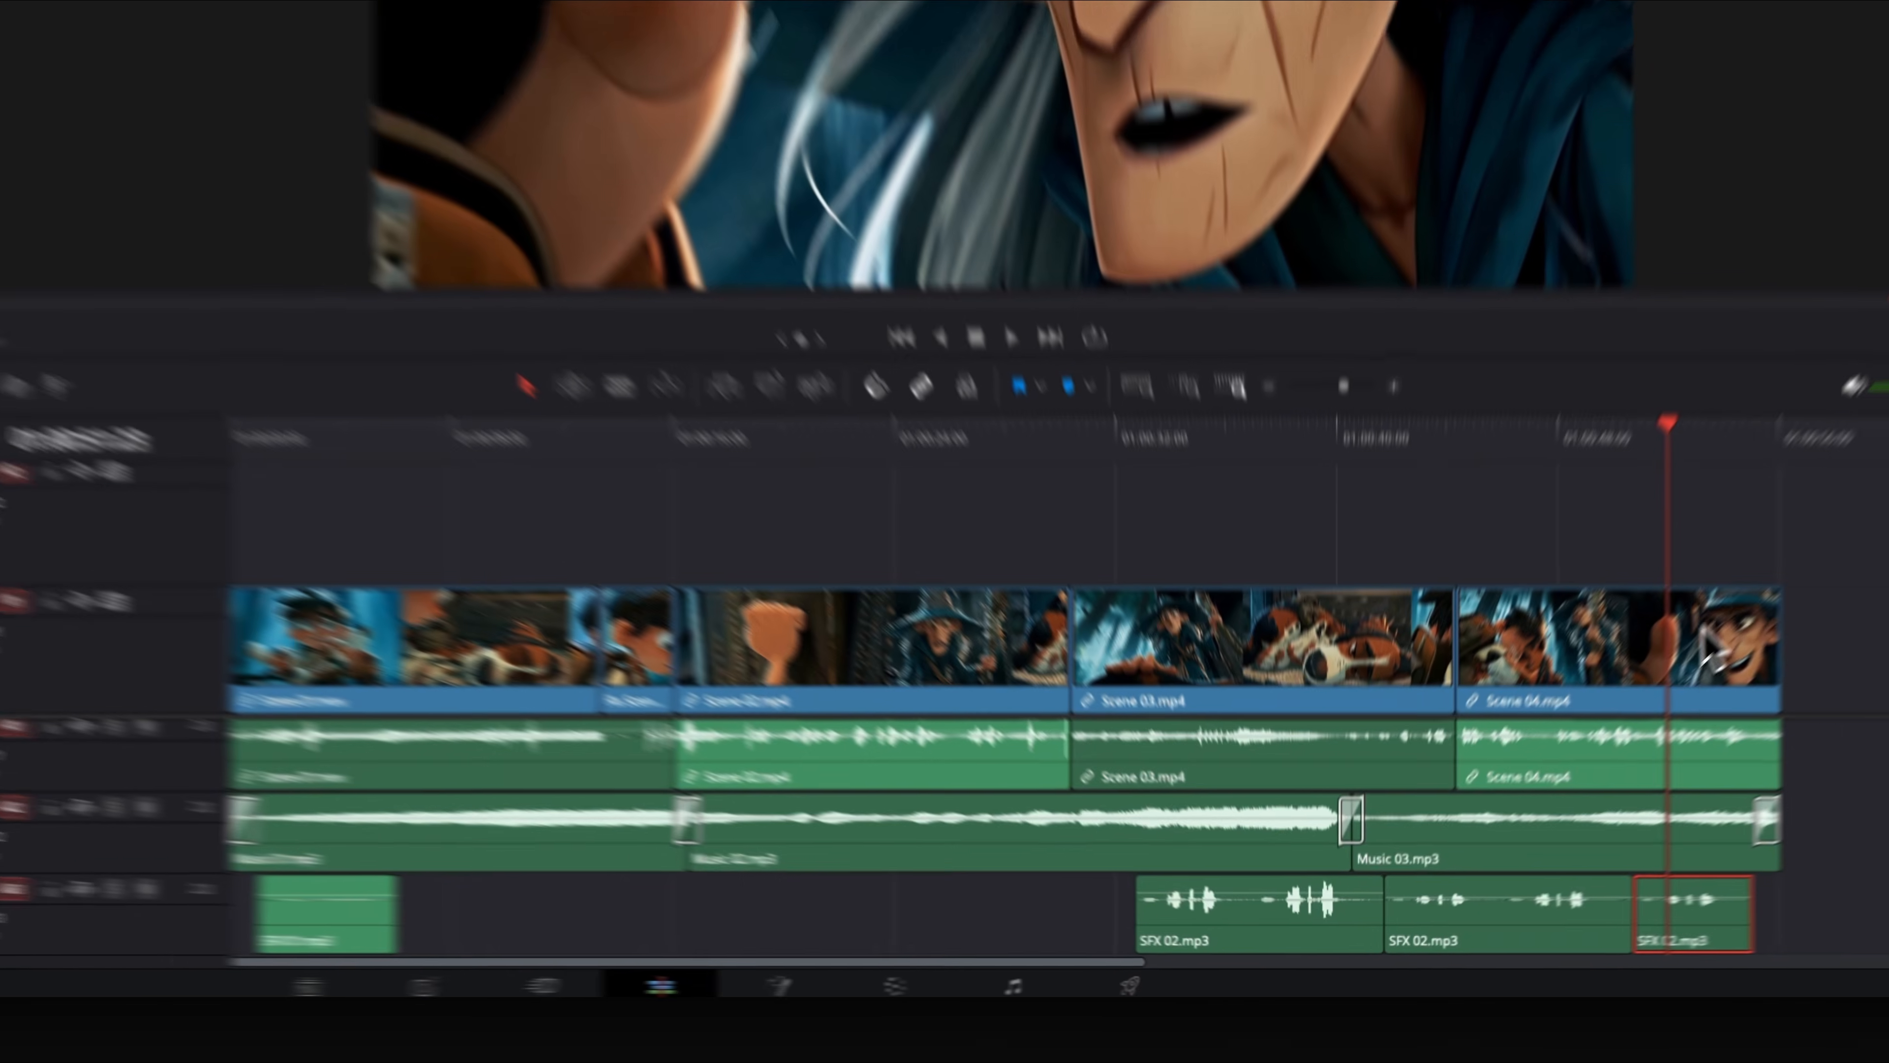
- Review the sound mix at Scene 02 and at the first SFX 02 clip under Scene 03
{"action": "left_click_drag", "start_coordinate": [1738, 317], "coordinate": [1186, 436]}
{"action": "left_click_drag", "start_coordinate": [1251, 704], "coordinate": [1047, 740]}
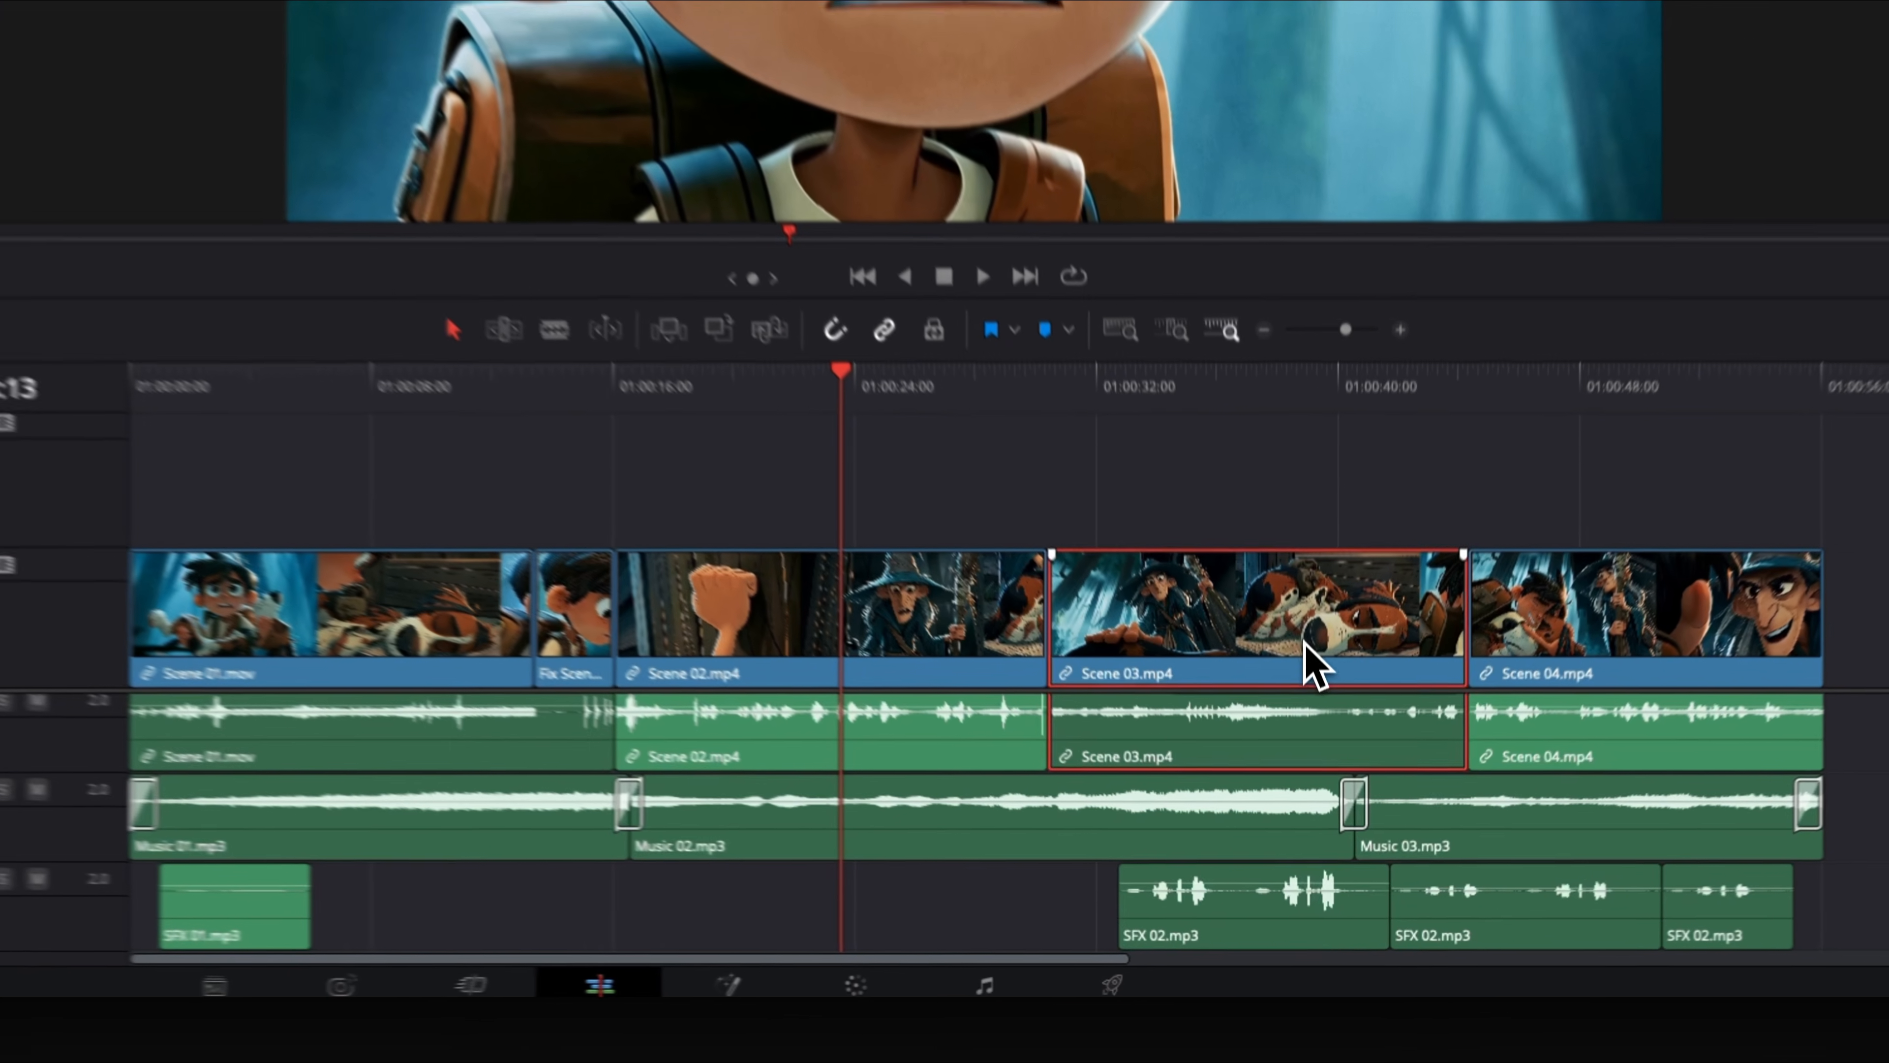
{"action": "left_click", "coordinate": [1253, 939]}
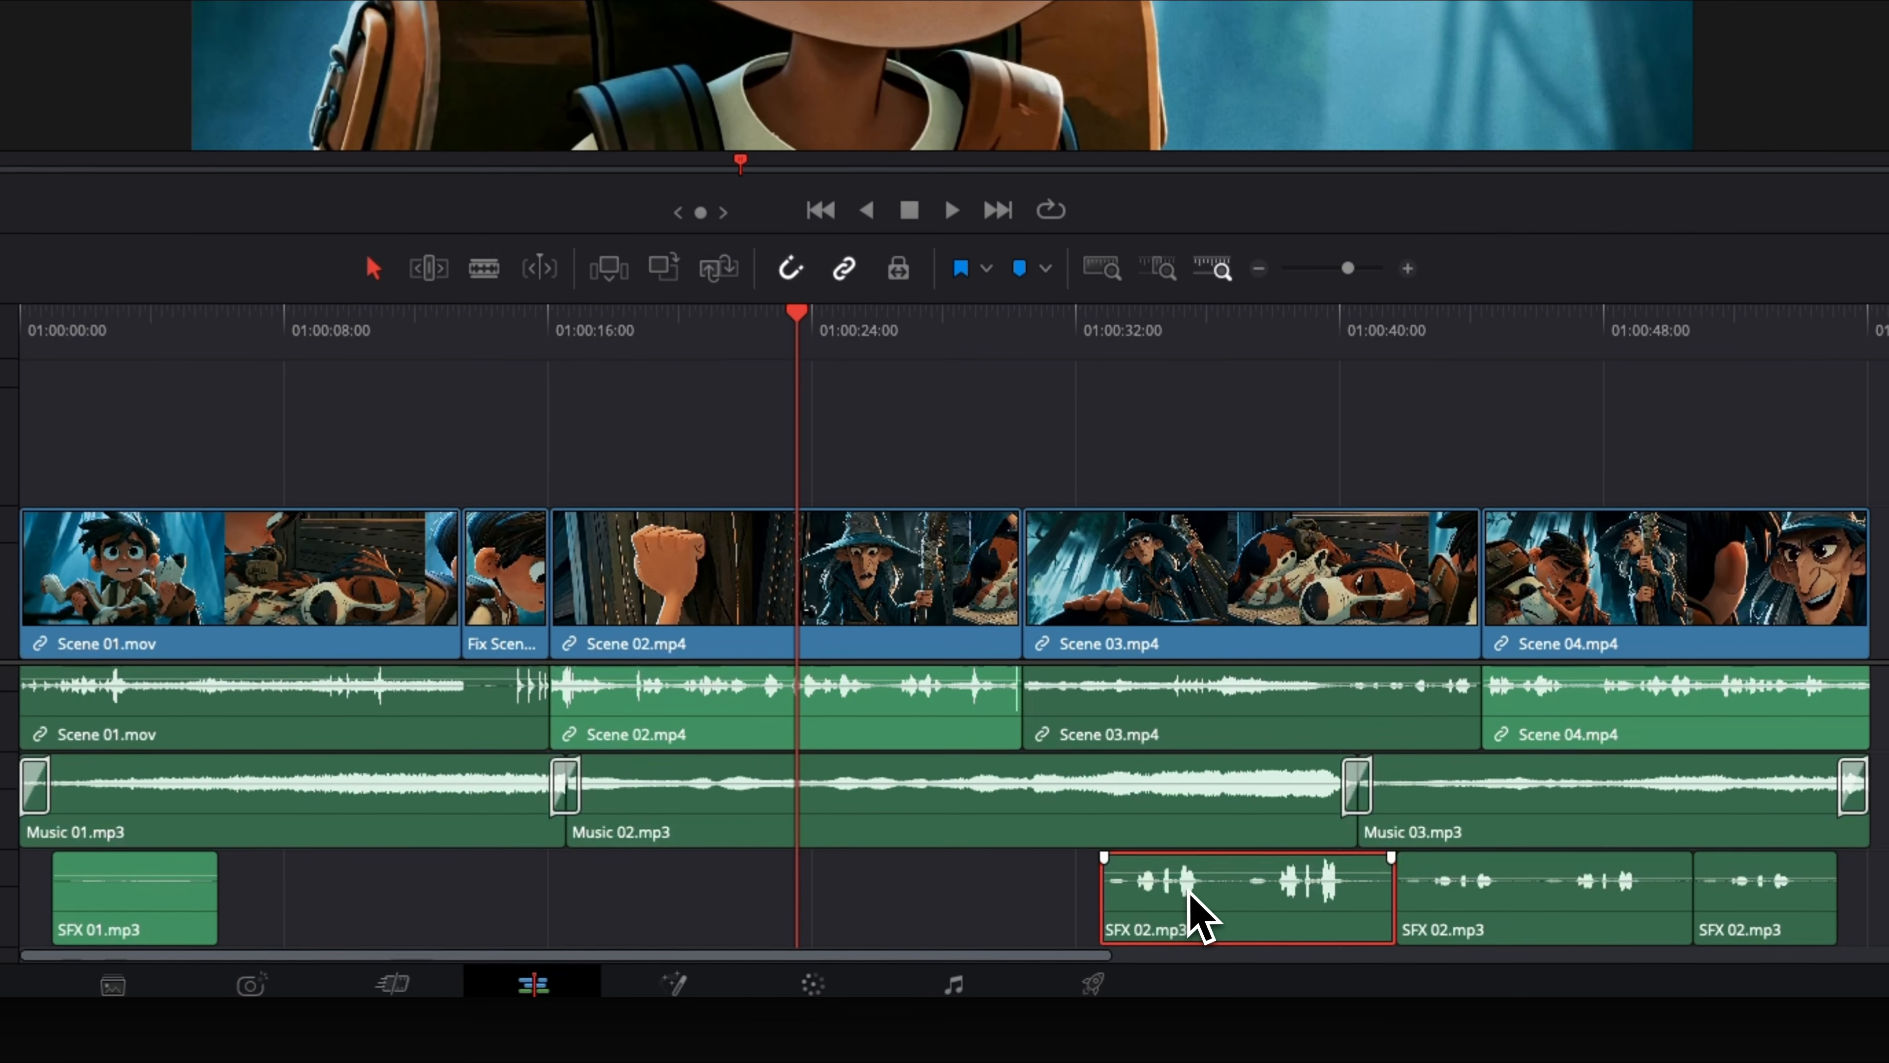
{"action": "left_click_drag", "start_coordinate": [806, 311], "coordinate": [1305, 351]}
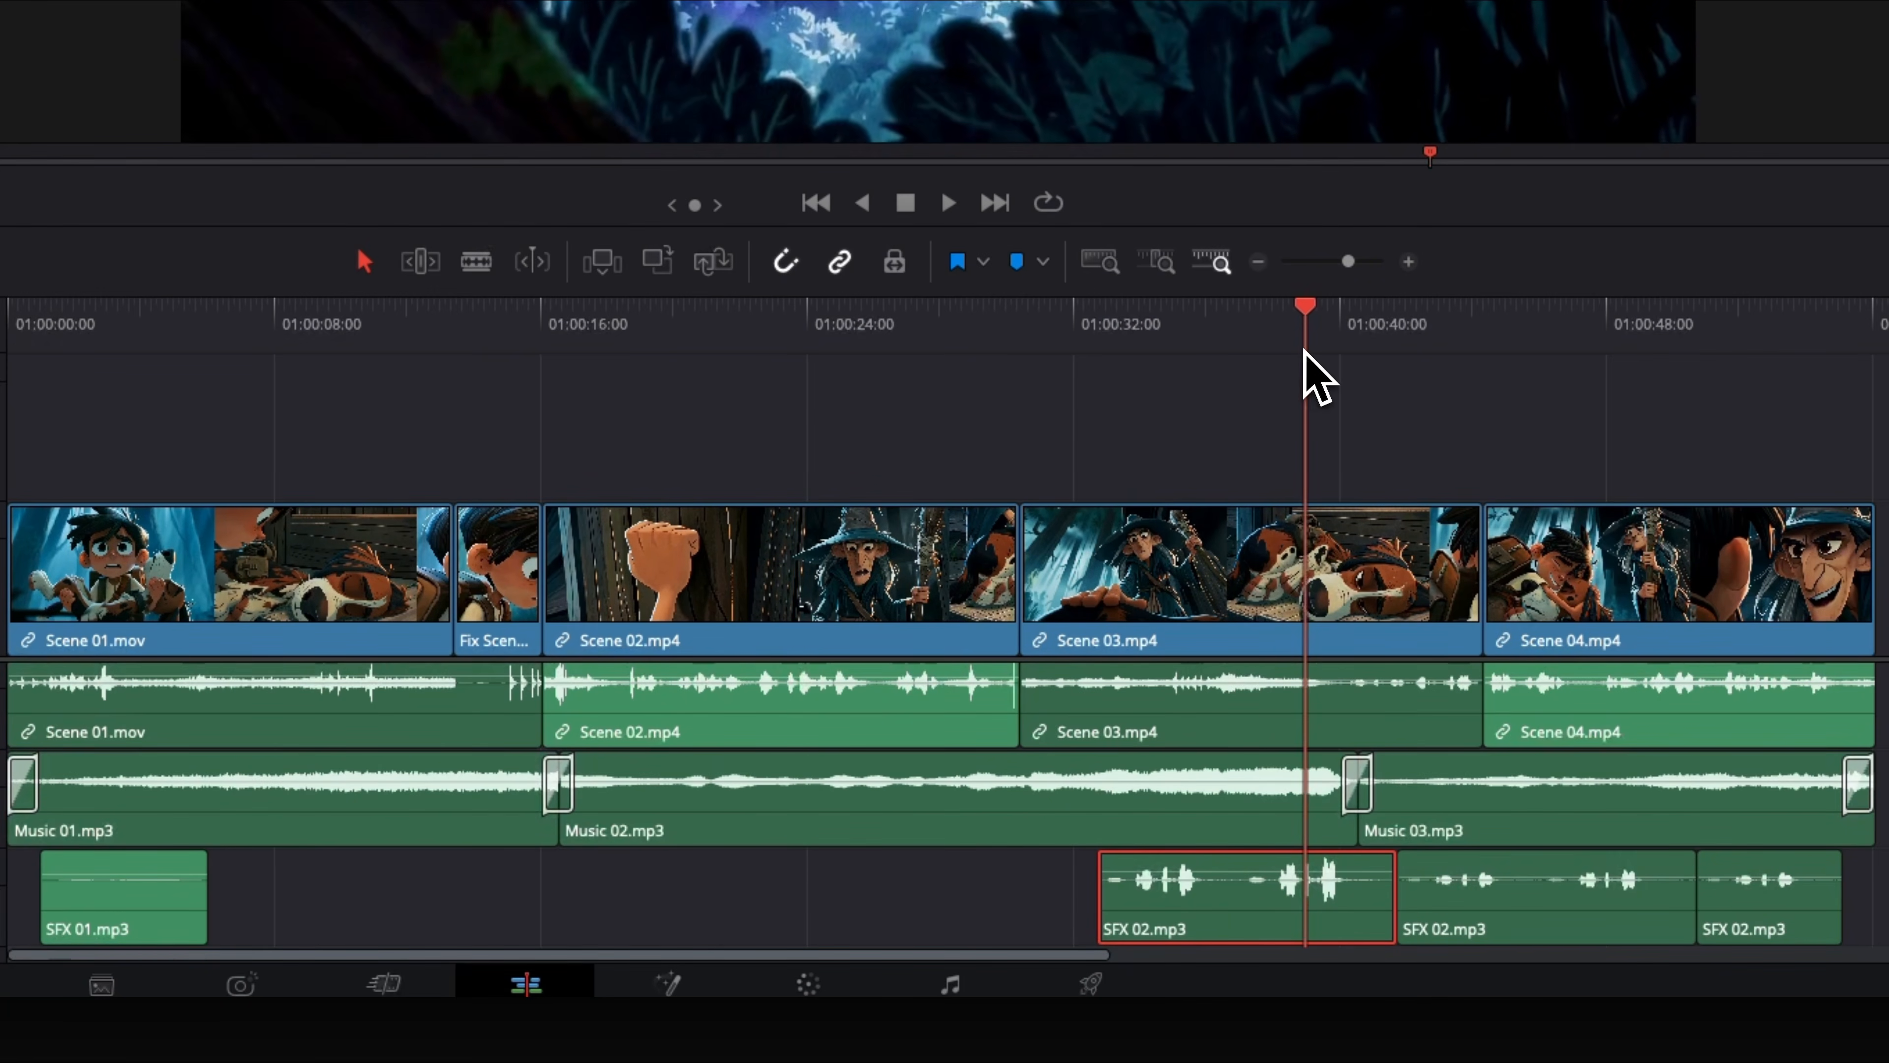